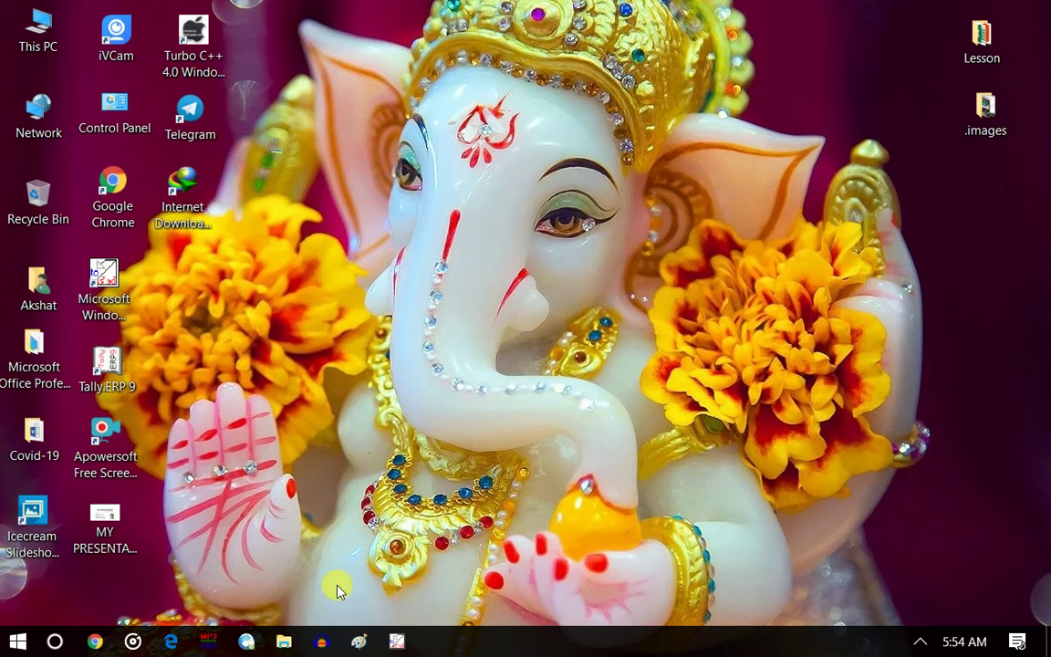
# Step: Refresh the desktop, open EXCEL-1 from the Lesson folder in Notepad, and close the folder
pyautogui.rightClick(411, 449)
pyautogui.click(501, 252)
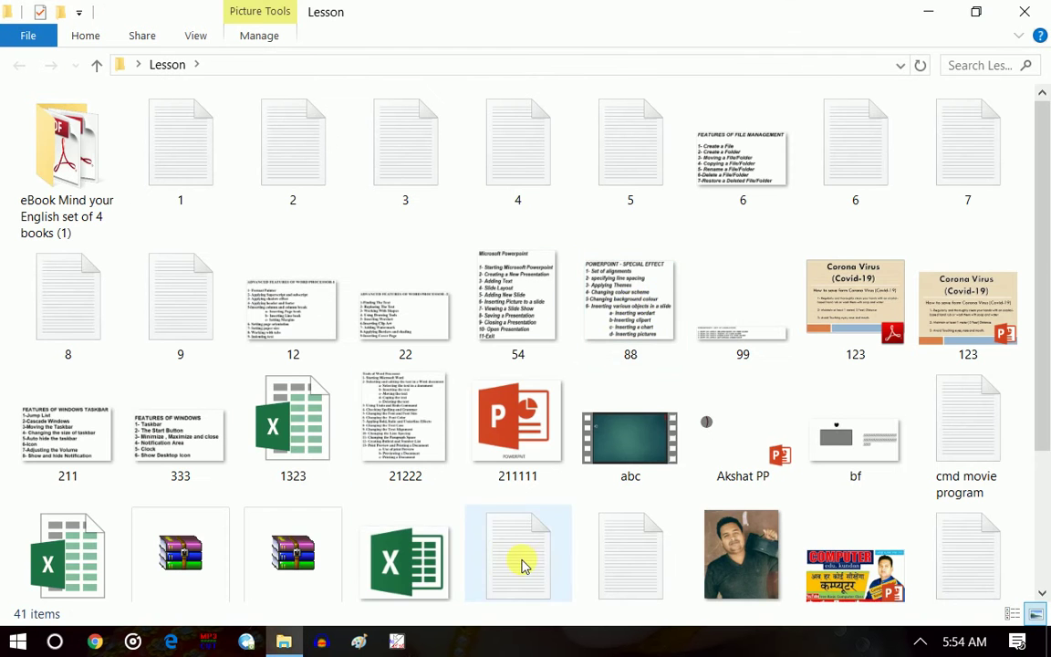
pyautogui.scroll(-2, 526, 566)
pyautogui.doubleClick(535, 404)
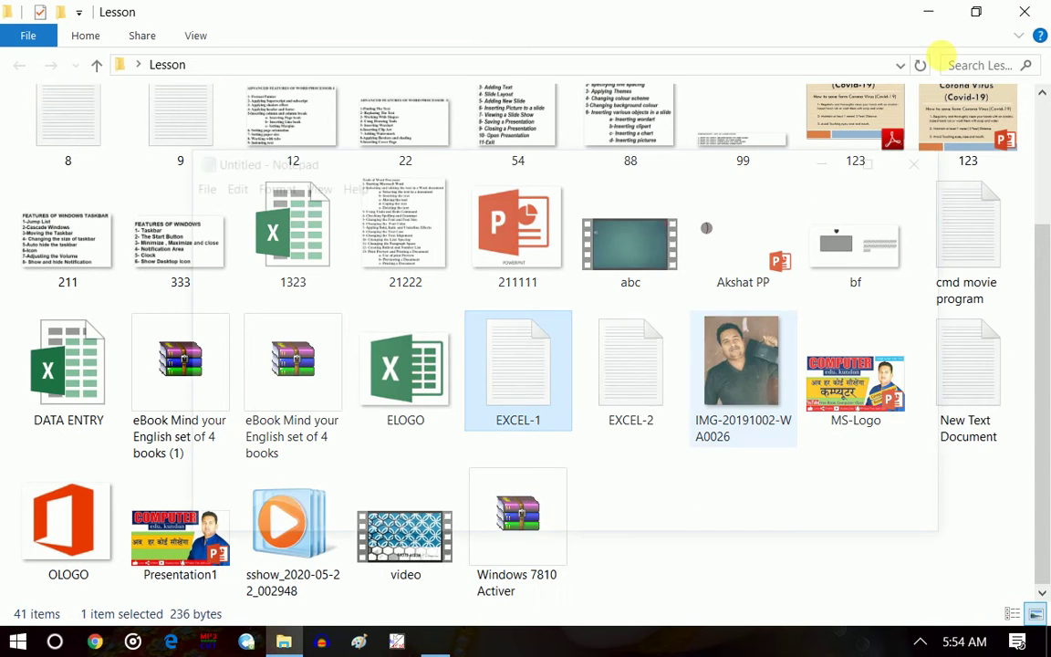
pyautogui.click(1022, 10)
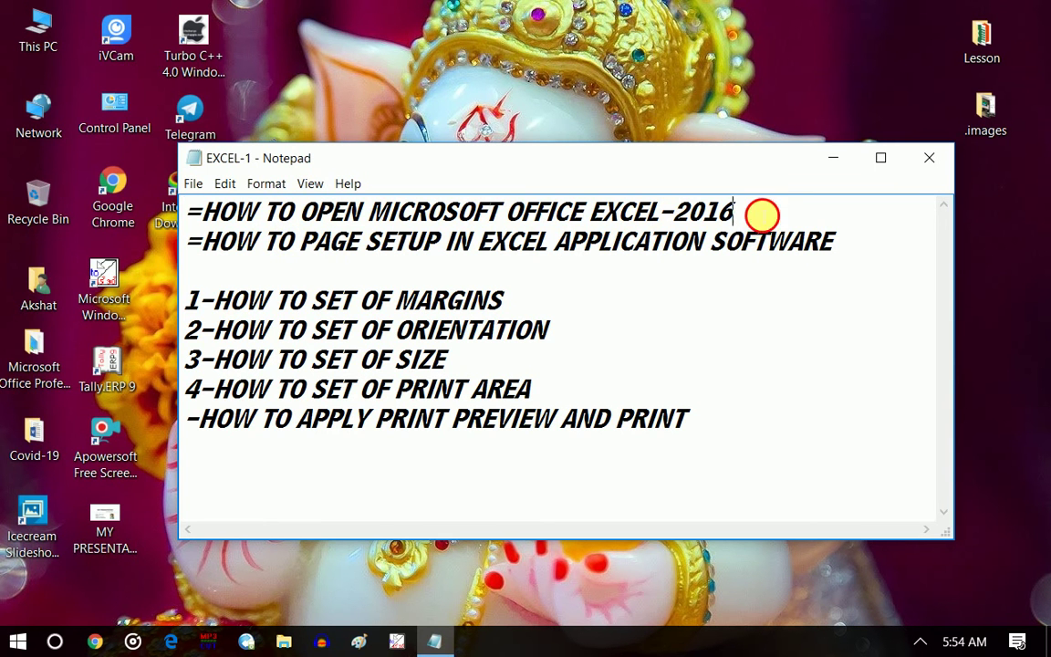
# Step: Minimize the Notepad window showing the EXCEL-1 lesson outline
pyautogui.click(735, 212)
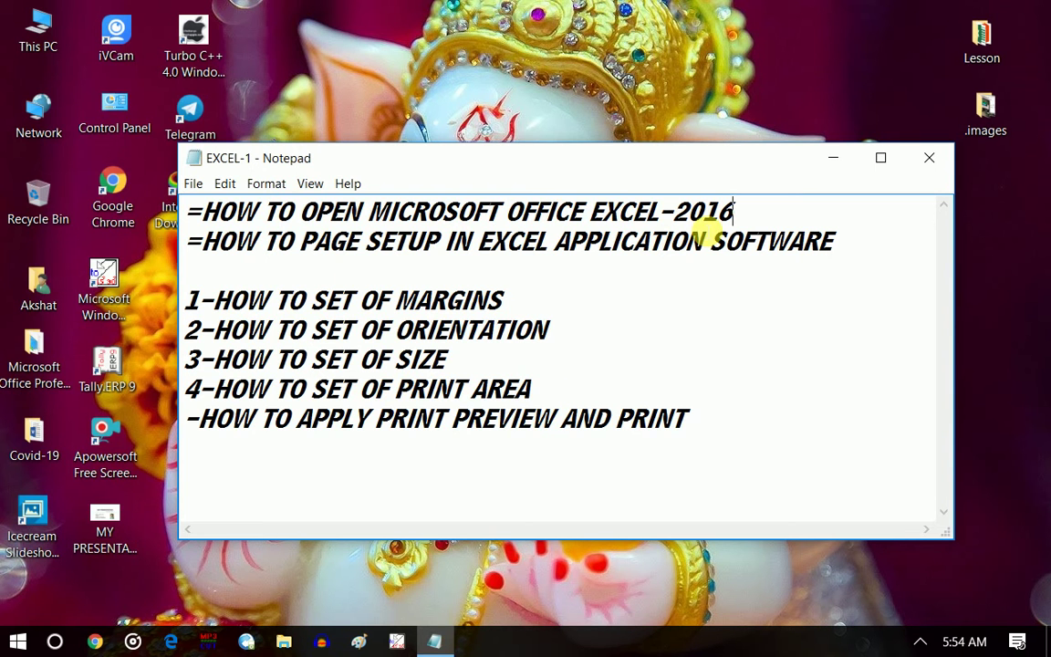
pyautogui.click(837, 160)
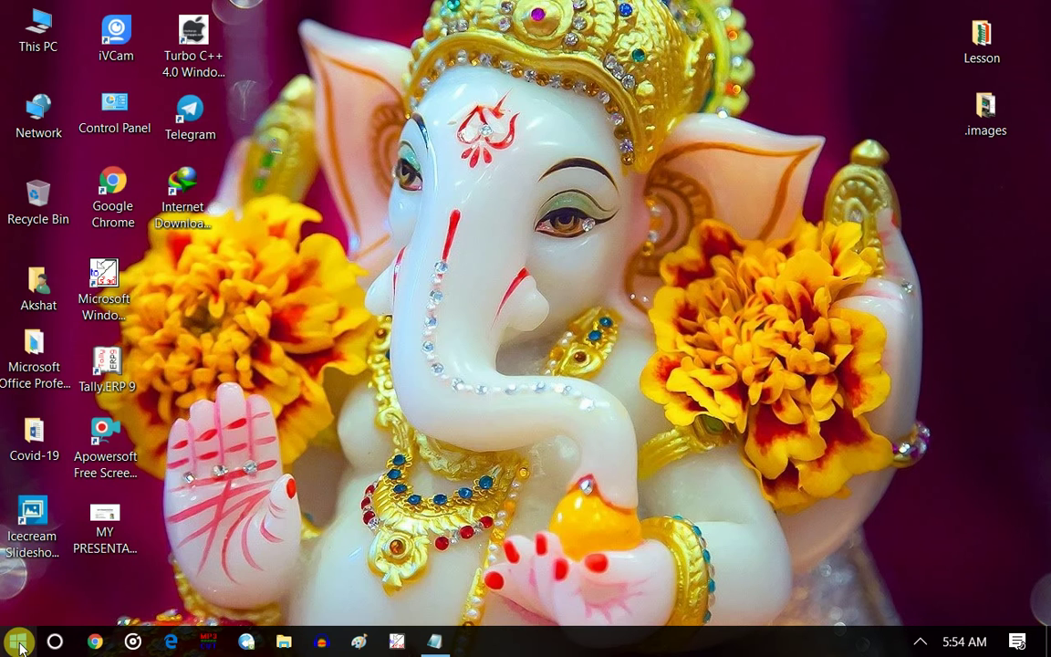
pyautogui.click(20, 642)
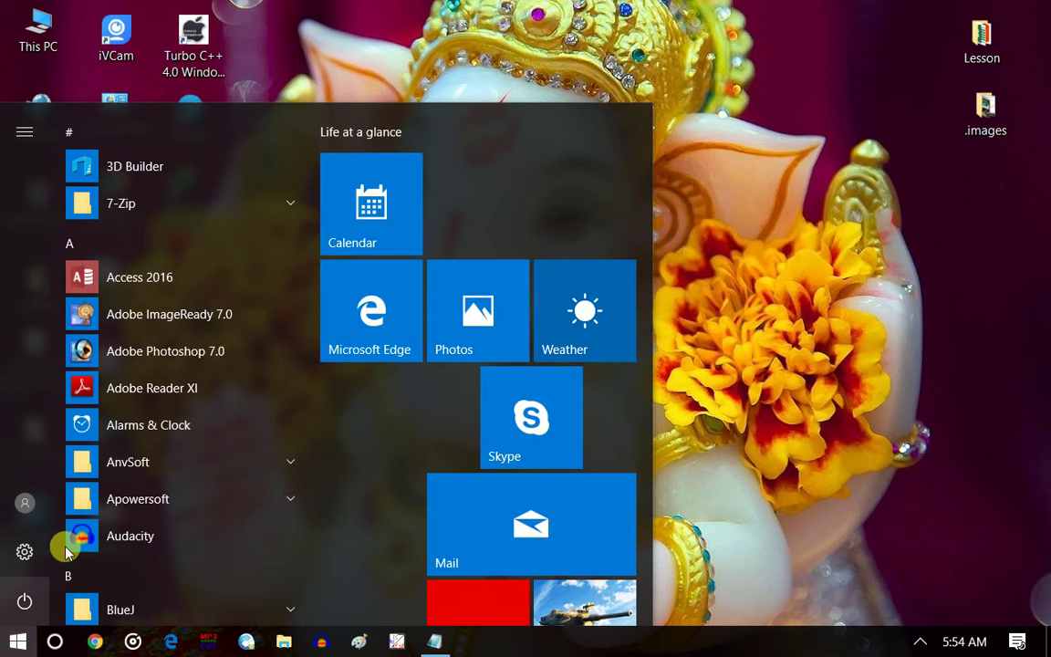
pyautogui.moveTo(182, 182)
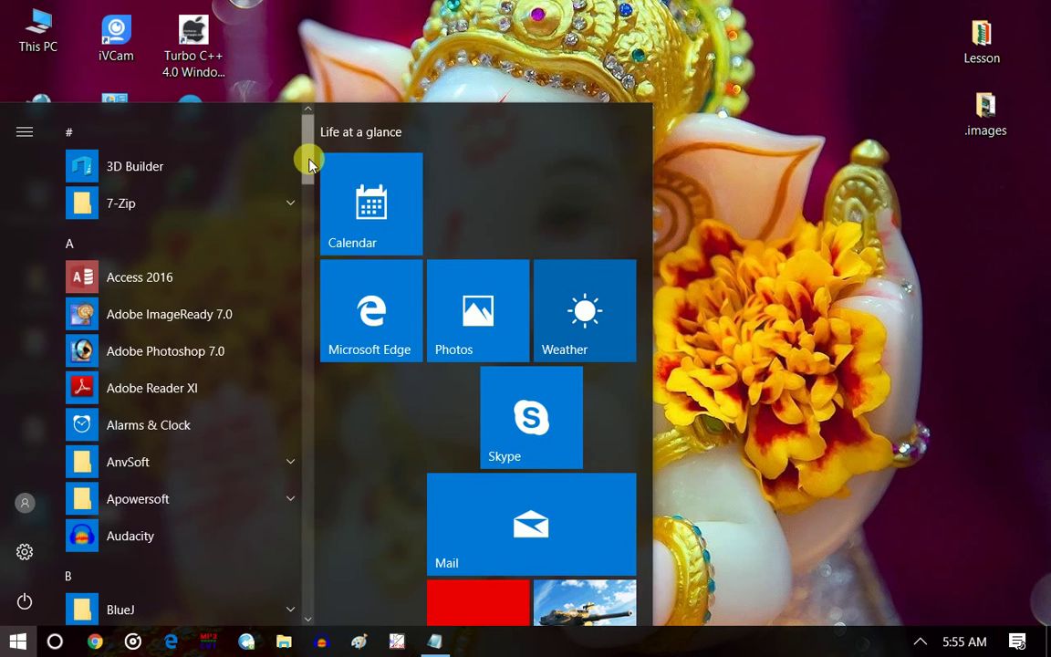
pyautogui.moveTo(305, 160); pyautogui.dragTo(308, 297)
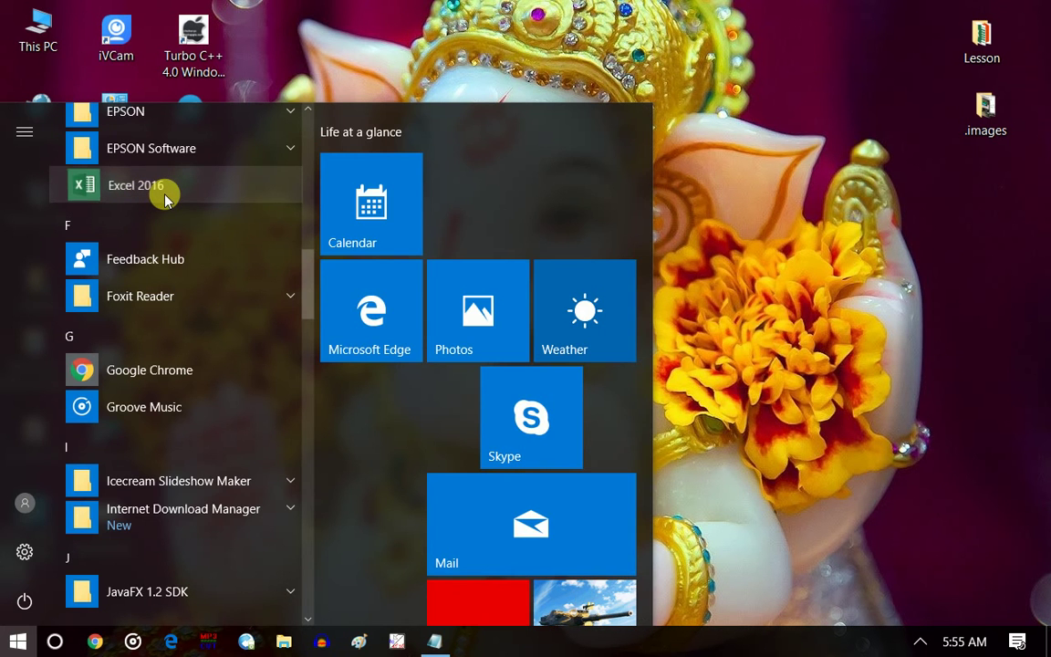
pyautogui.click(165, 196)
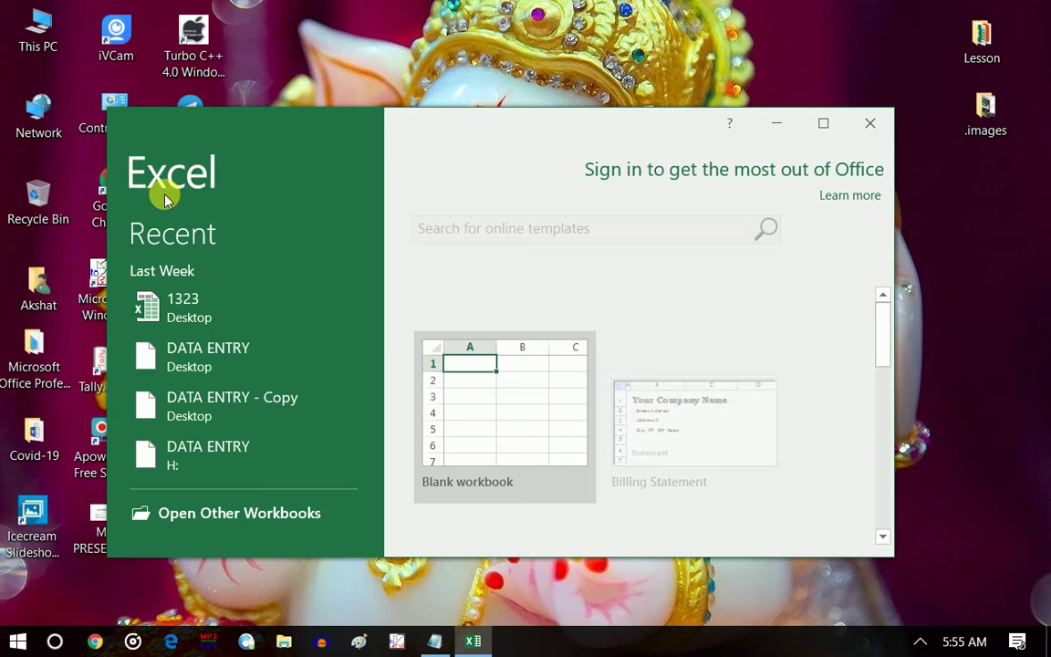
pyautogui.click(823, 123)
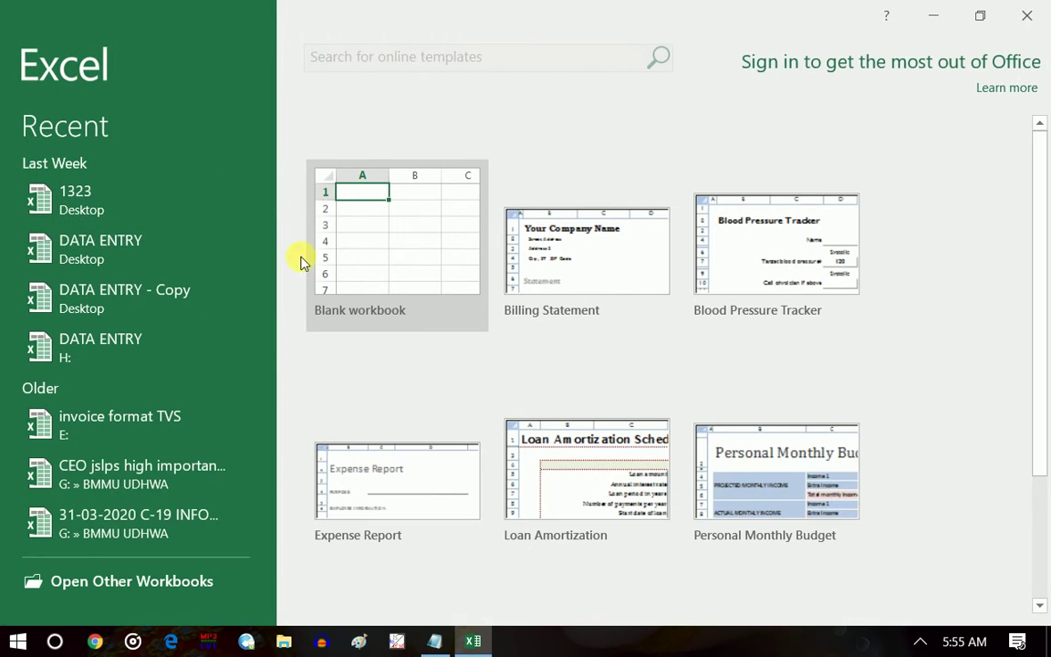
pyautogui.click(408, 255)
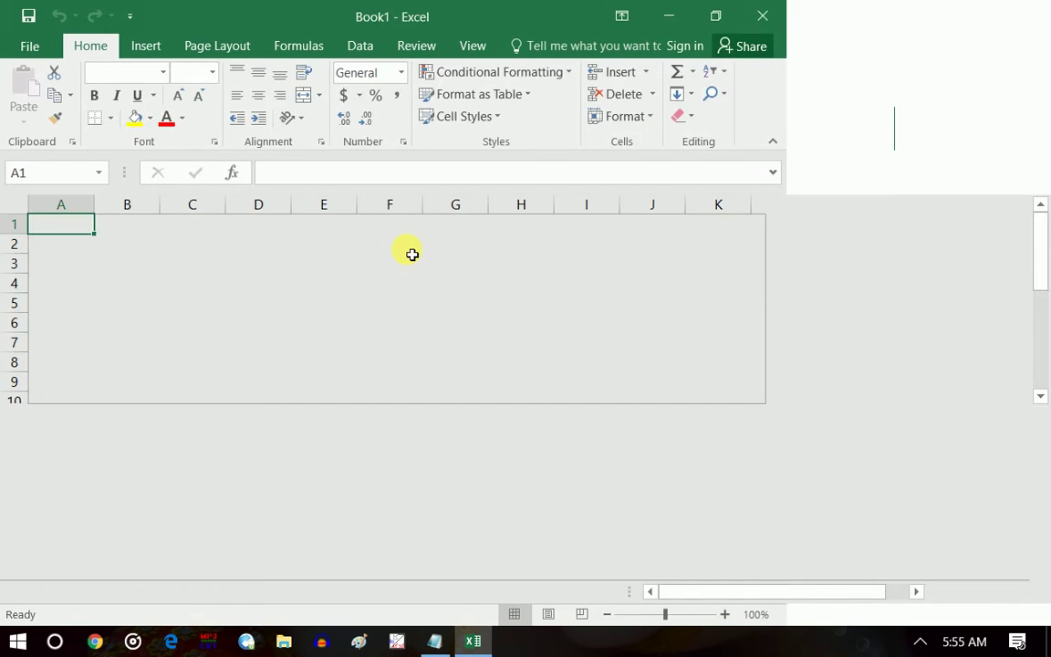
pyautogui.click(412, 255)
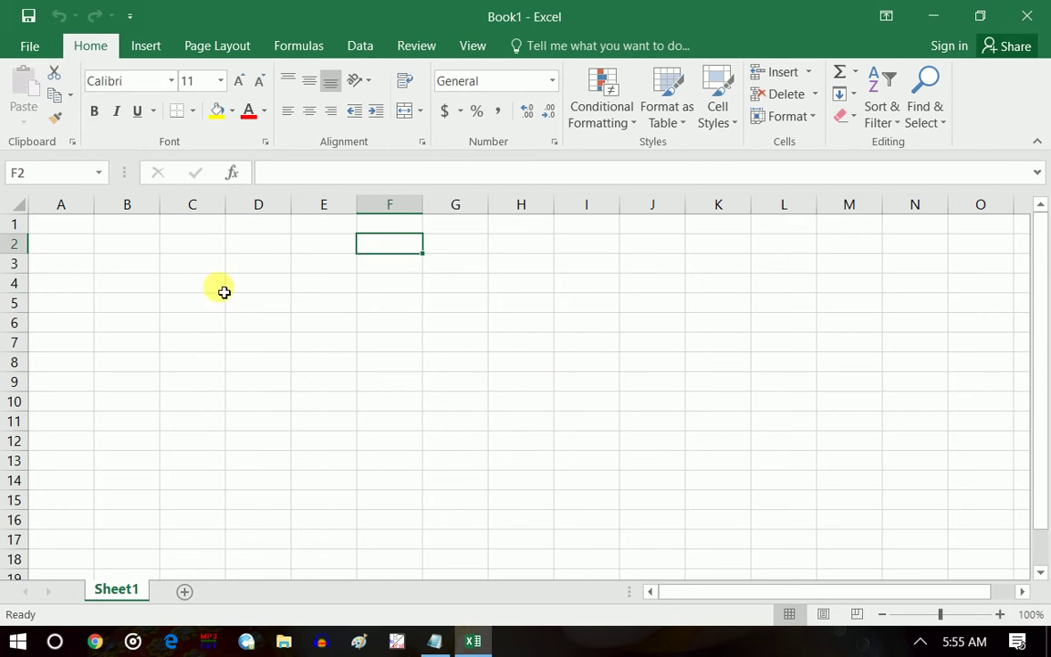
pyautogui.click(1029, 18)
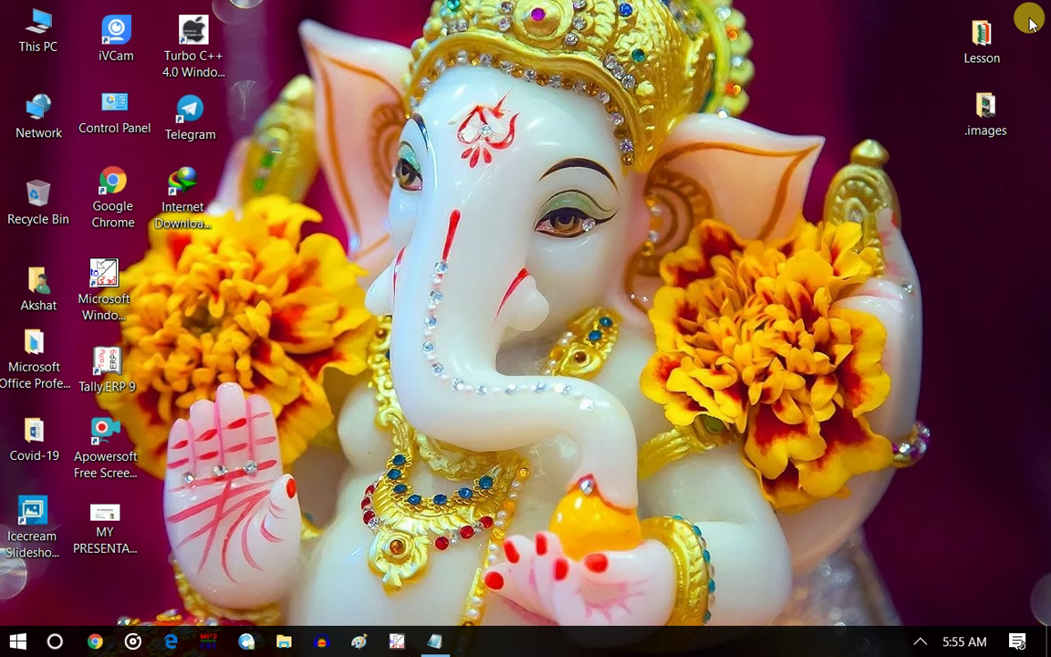
# Step: Launch Excel from the Run dialog and start a new blank Book1 workbook
pyautogui.press('super+r')
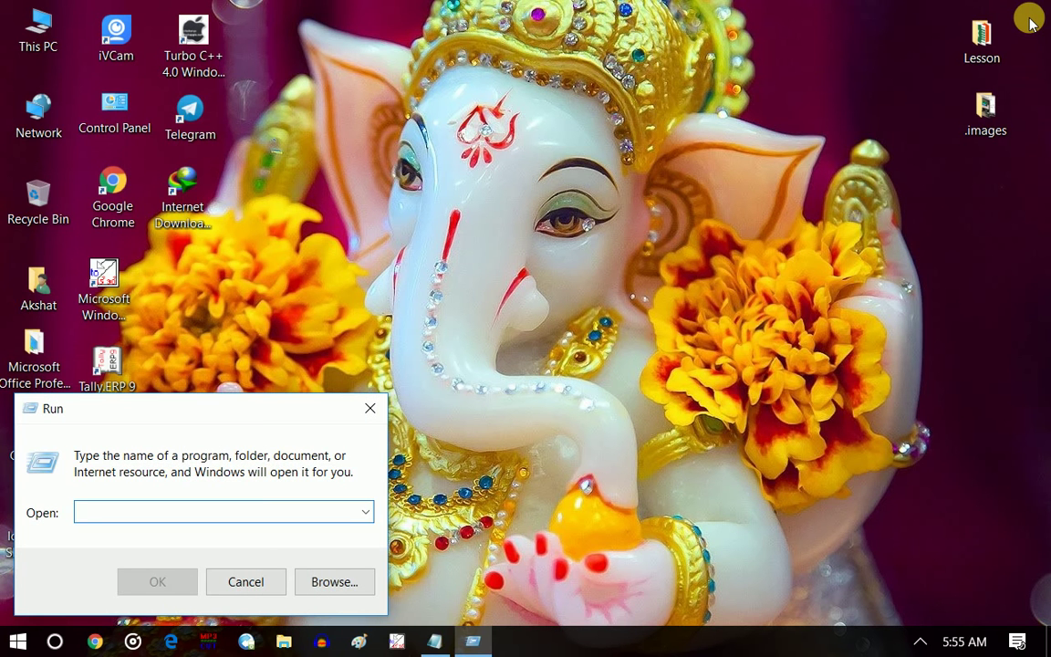
pyautogui.write('EXCEL')
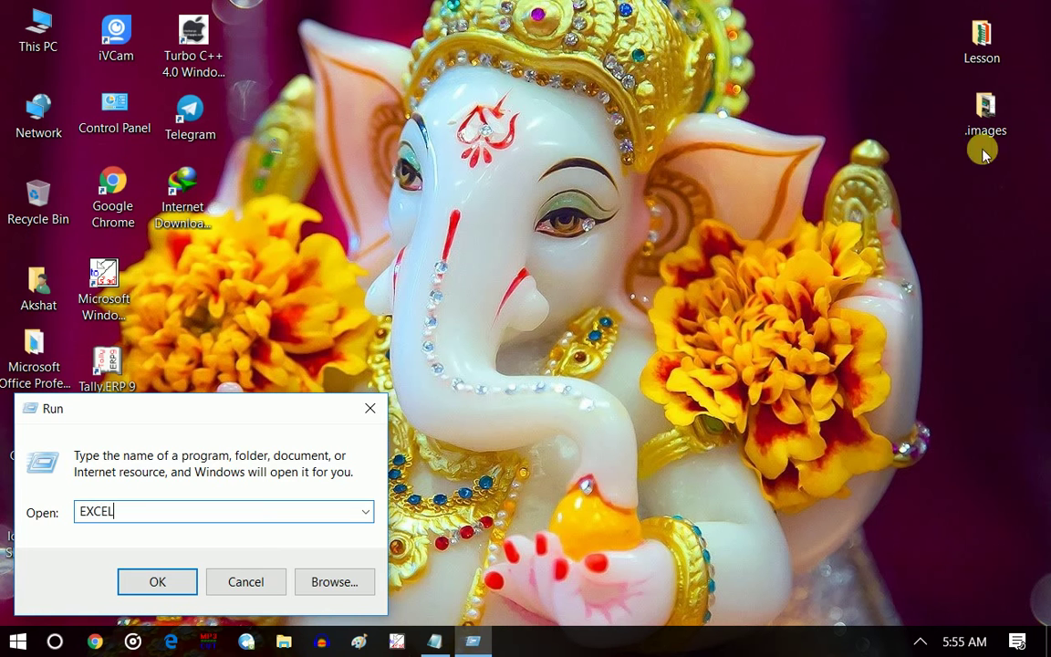
pyautogui.click(155, 581)
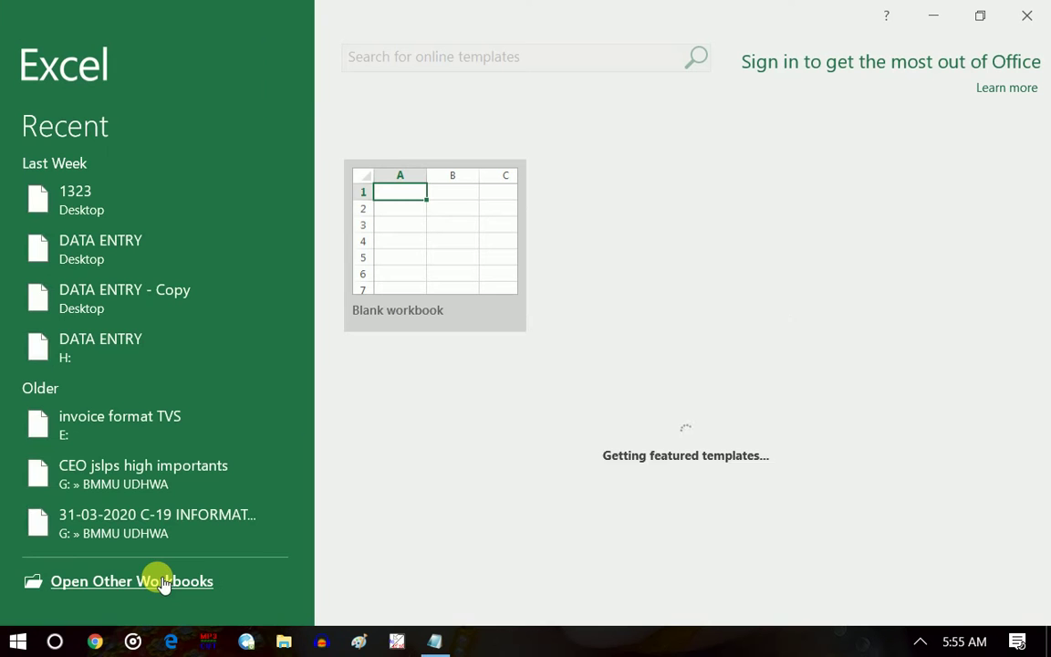
pyautogui.click(455, 279)
pyautogui.click(460, 282)
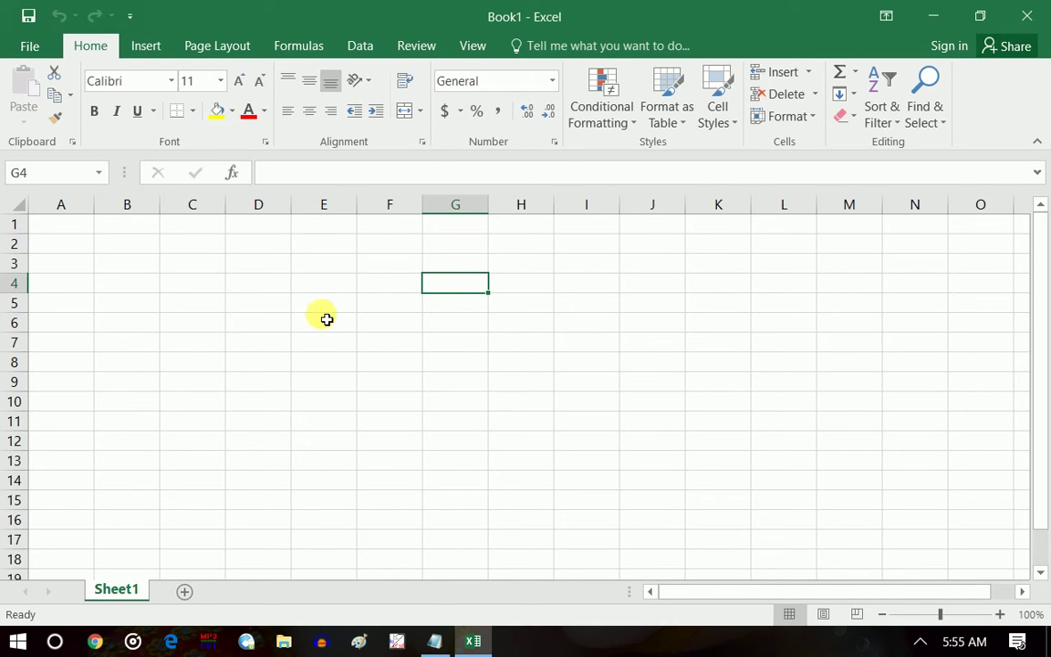
# Step: Select various cells on the blank sheet, including E4, A1, B3 and C4
pyautogui.click(338, 281)
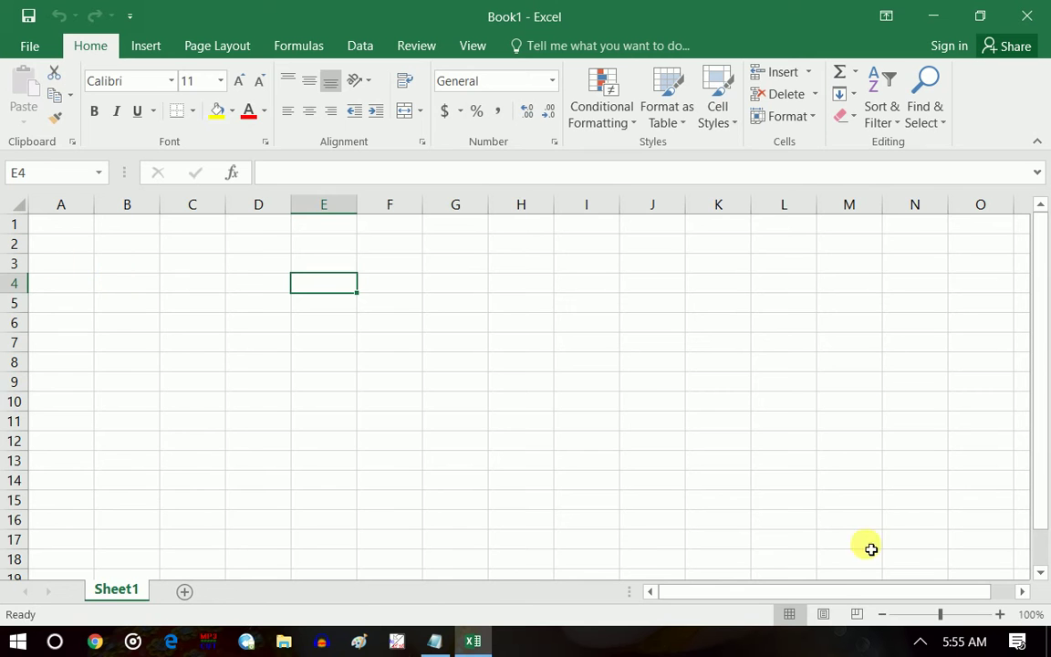
pyautogui.moveTo(835, 594); pyautogui.dragTo(1048, 593)
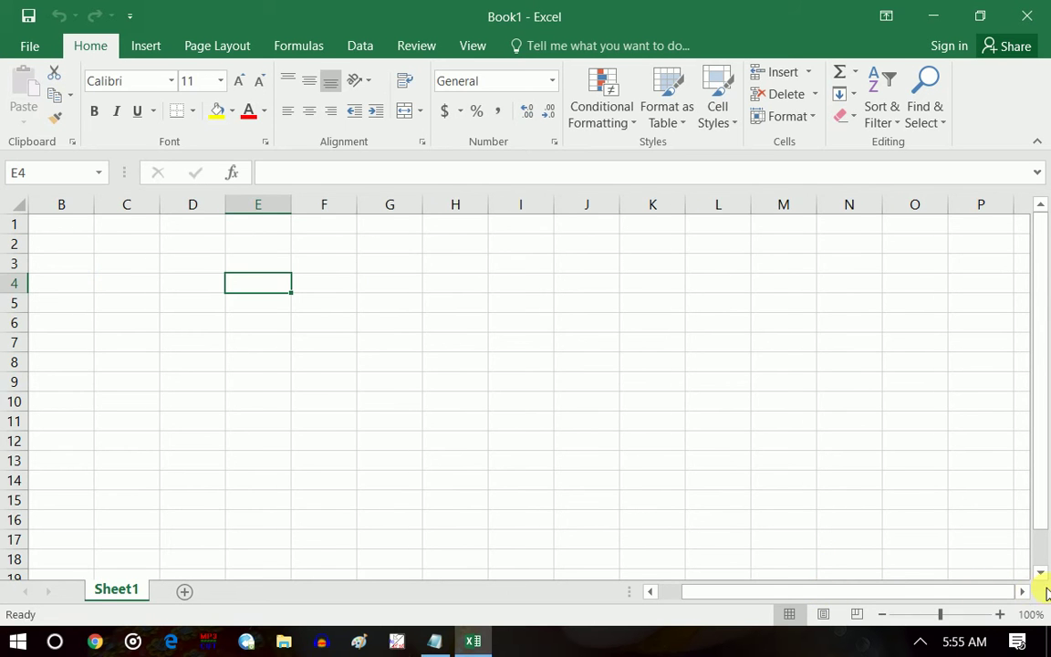
pyautogui.click(1041, 572)
pyautogui.moveTo(1044, 539)
pyautogui.mouseDown()
pyautogui.moveTo(1045, 421)
pyautogui.moveTo(1023, 382)
pyautogui.mouseUp()
pyautogui.moveTo(891, 595); pyautogui.dragTo(746, 598)
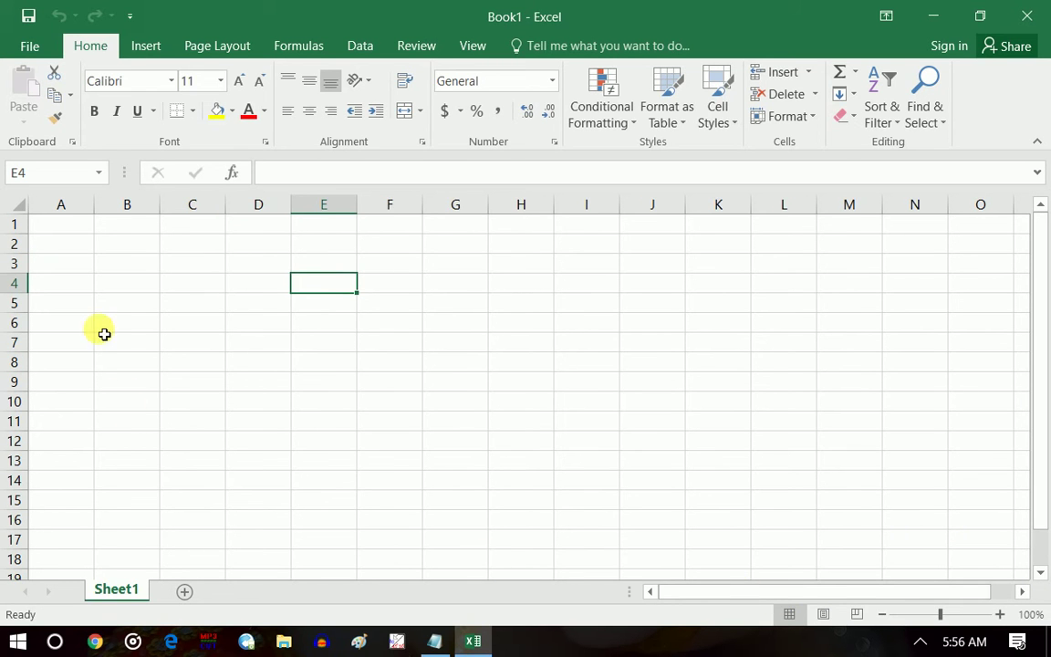
pyautogui.click(65, 225)
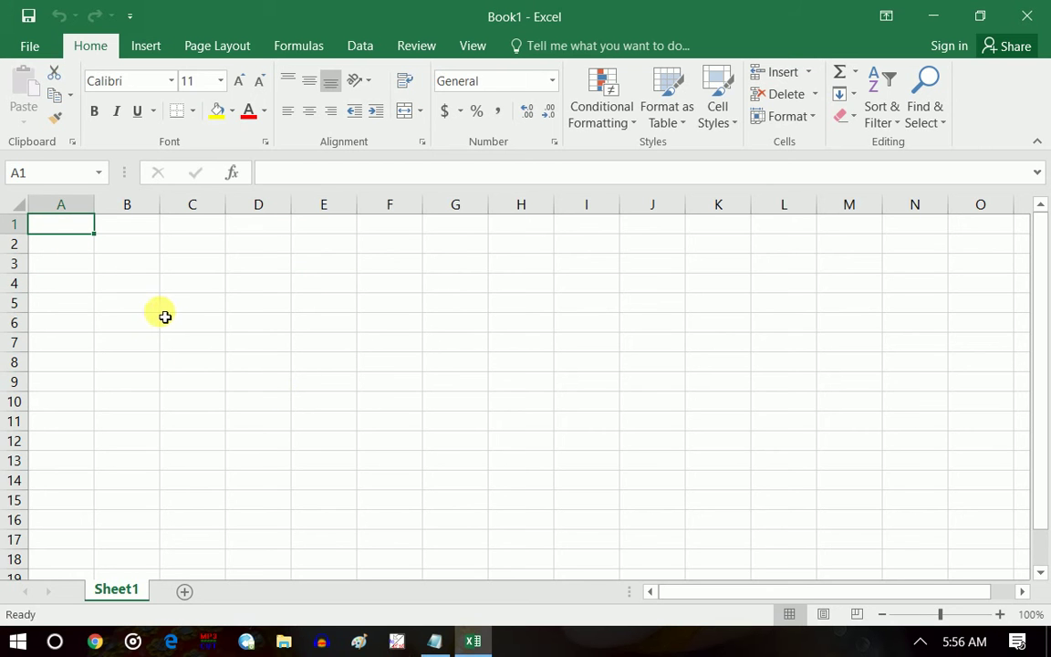
pyautogui.click(111, 257)
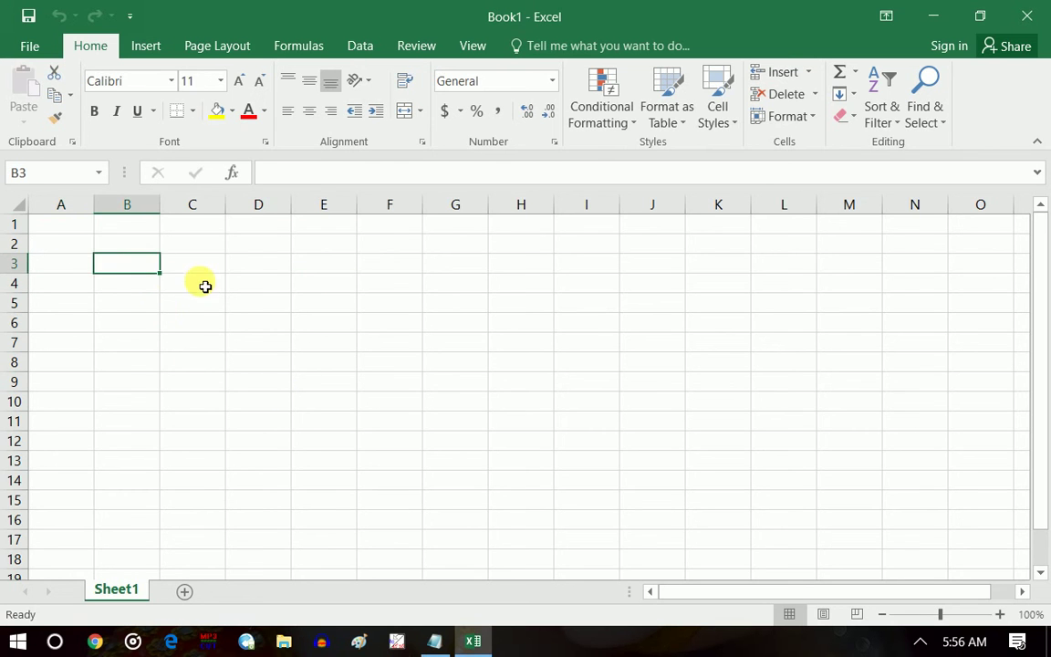
pyautogui.click(203, 283)
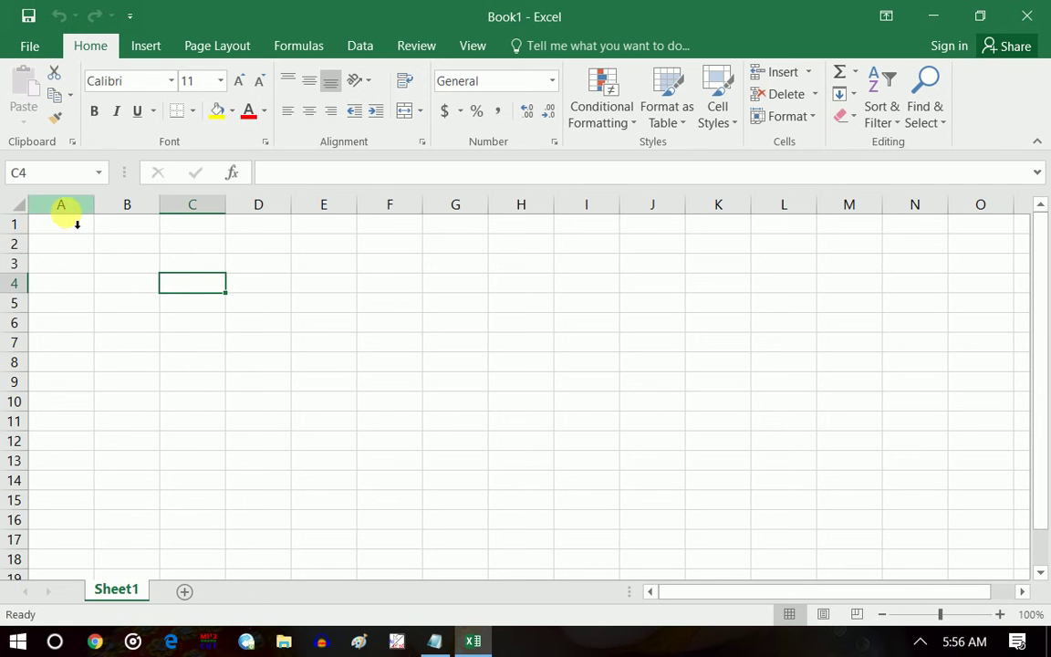
# Step: Widen the Name Box so a whole-sheet selection reads 1048576R x 16384C, then select C6
pyautogui.click(20, 207)
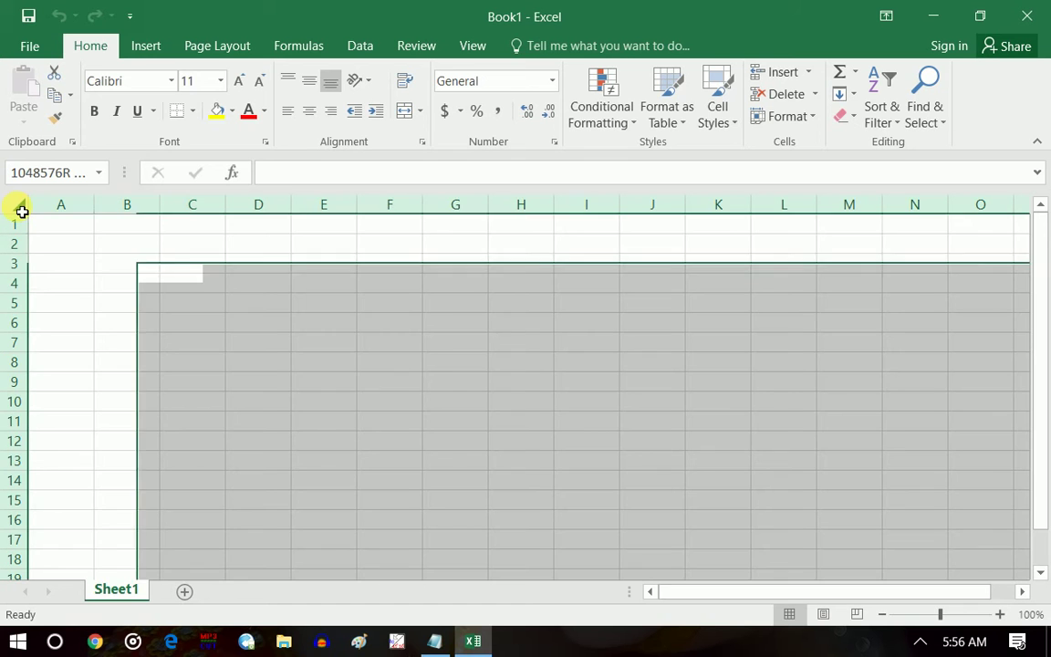
pyautogui.moveTo(123, 171); pyautogui.dragTo(214, 164)
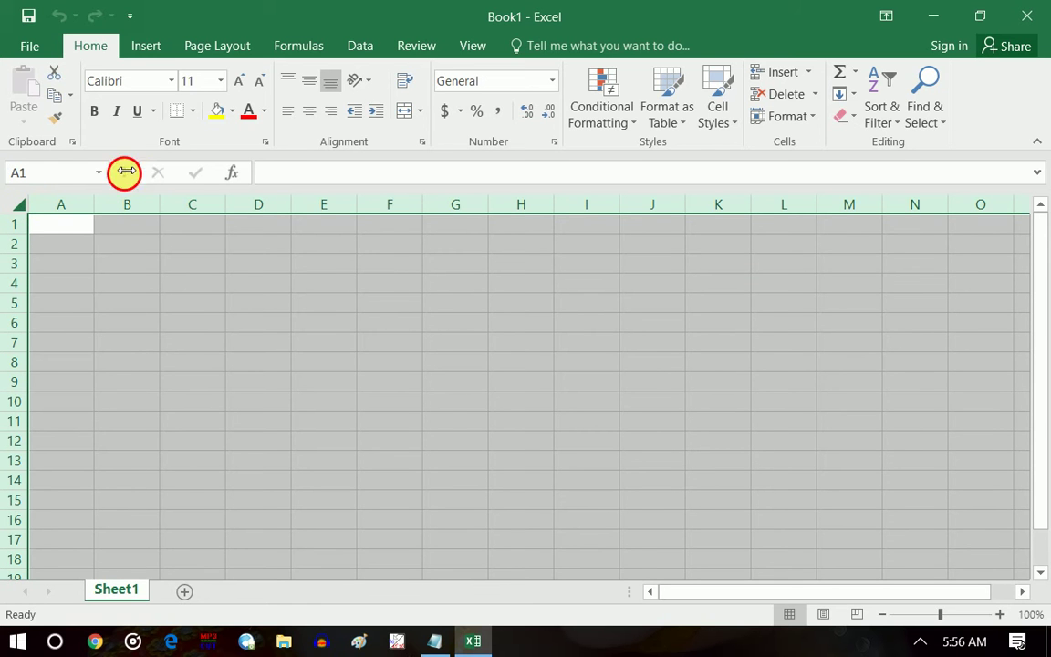
pyautogui.click(15, 204)
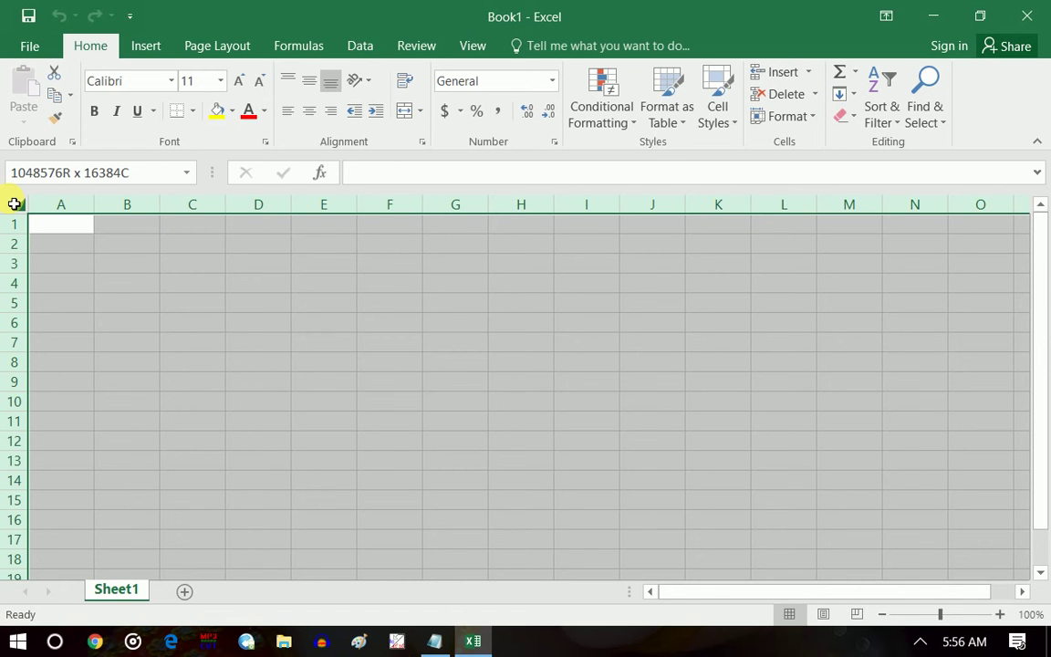
pyautogui.click(219, 325)
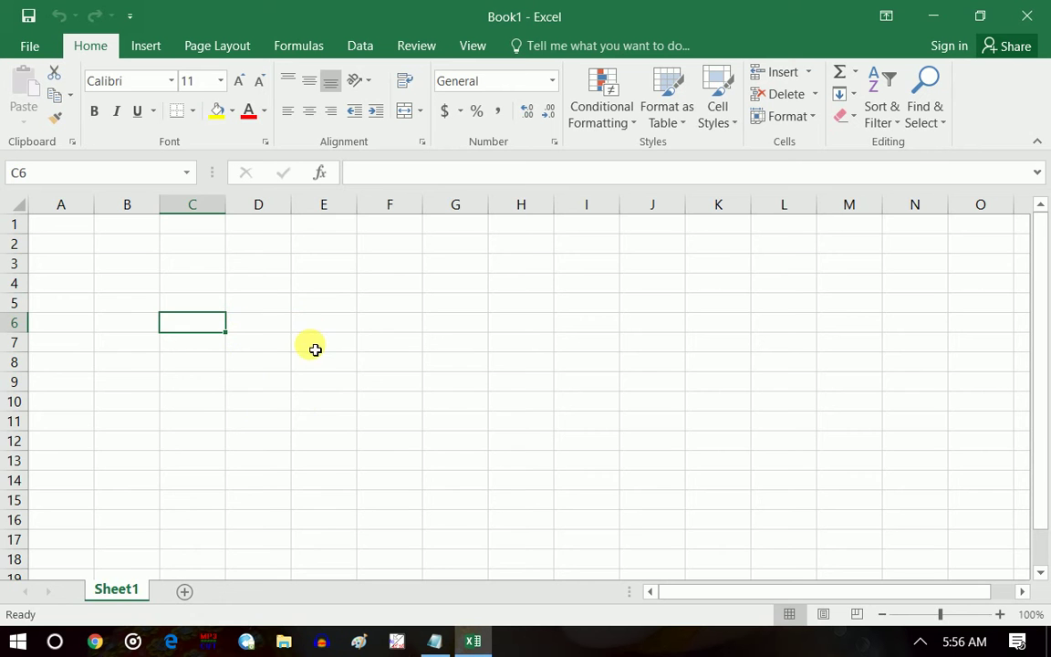
pyautogui.click(18, 208)
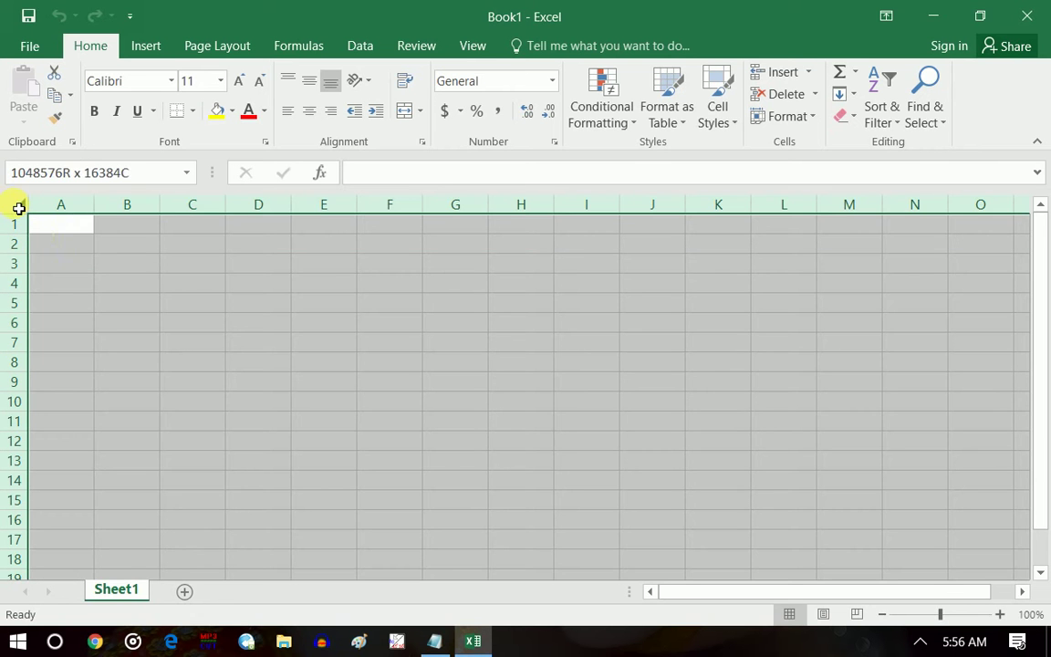
pyautogui.click(69, 265)
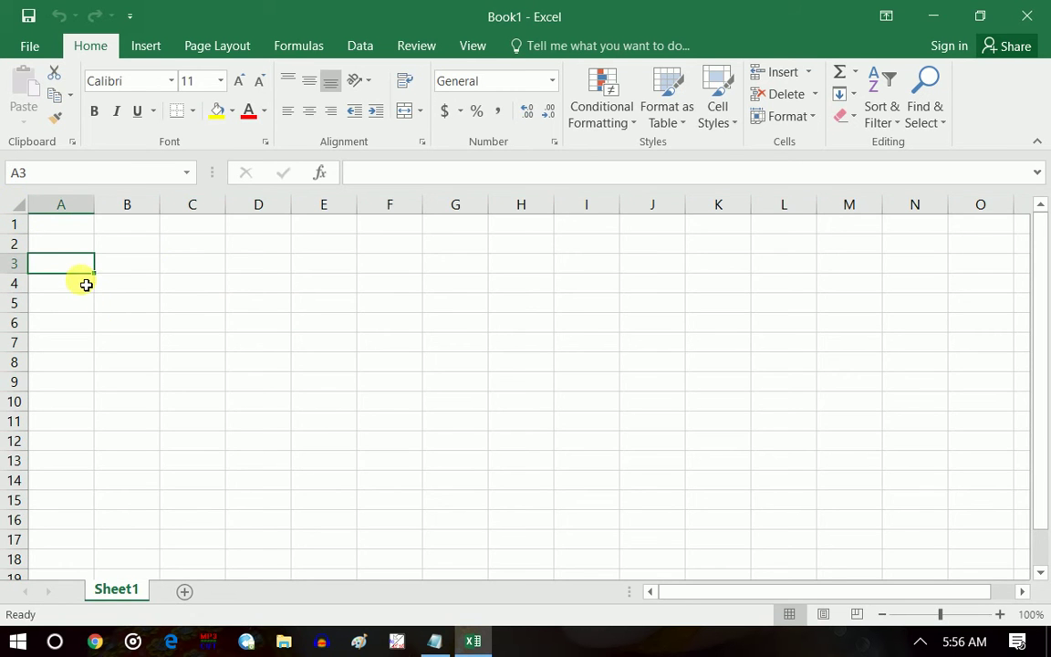
pyautogui.moveTo(68, 264); pyautogui.dragTo(521, 265)
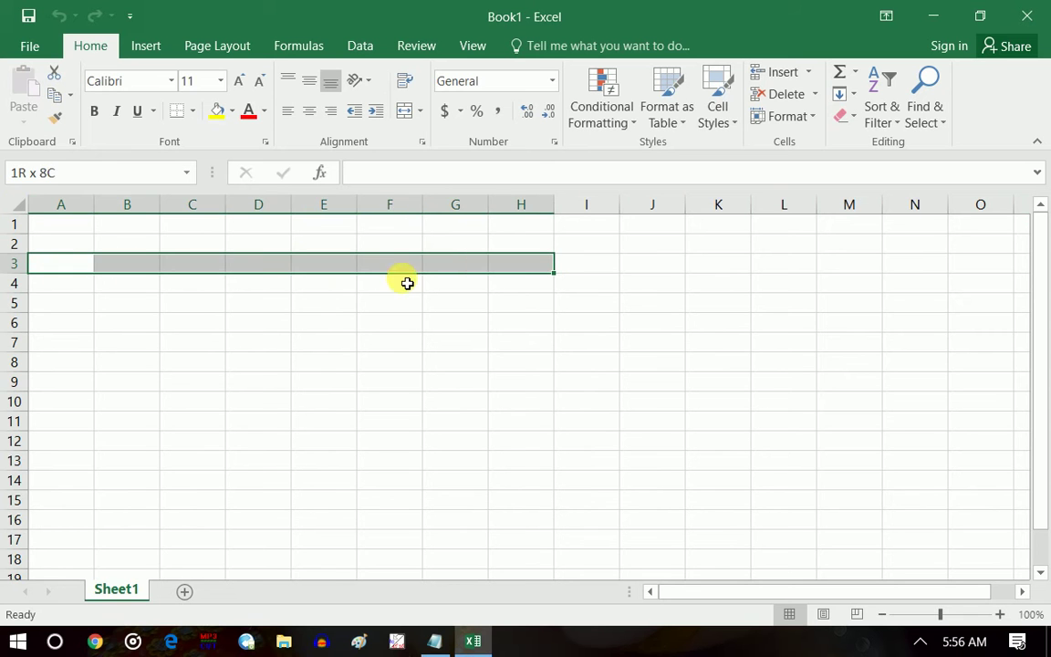
pyautogui.moveTo(52, 282); pyautogui.dragTo(403, 283)
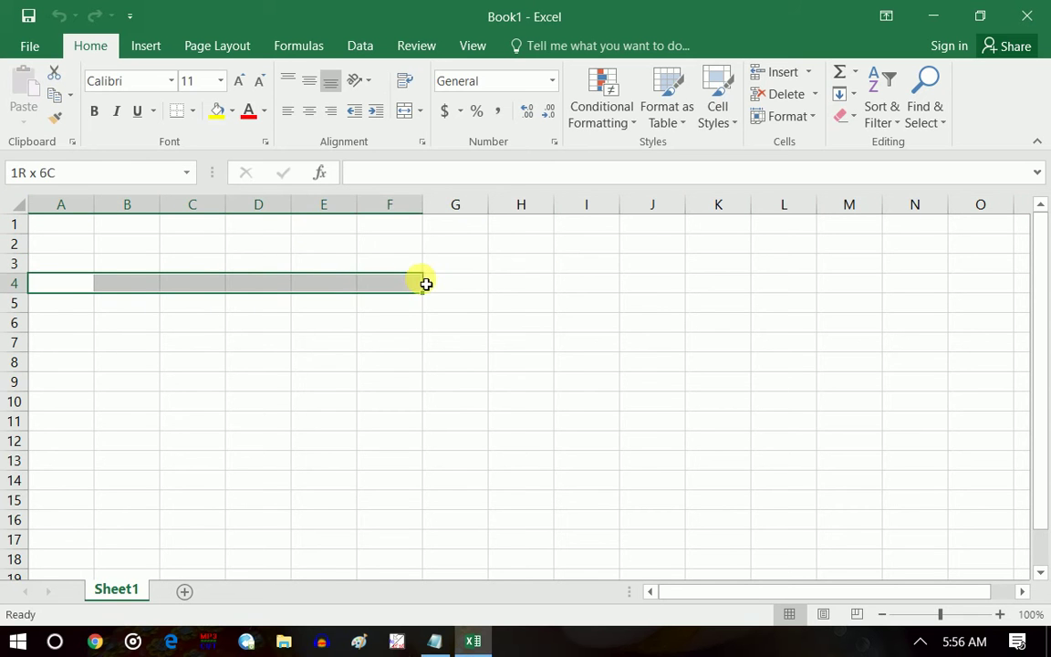
pyautogui.moveTo(56, 304); pyautogui.dragTo(470, 305)
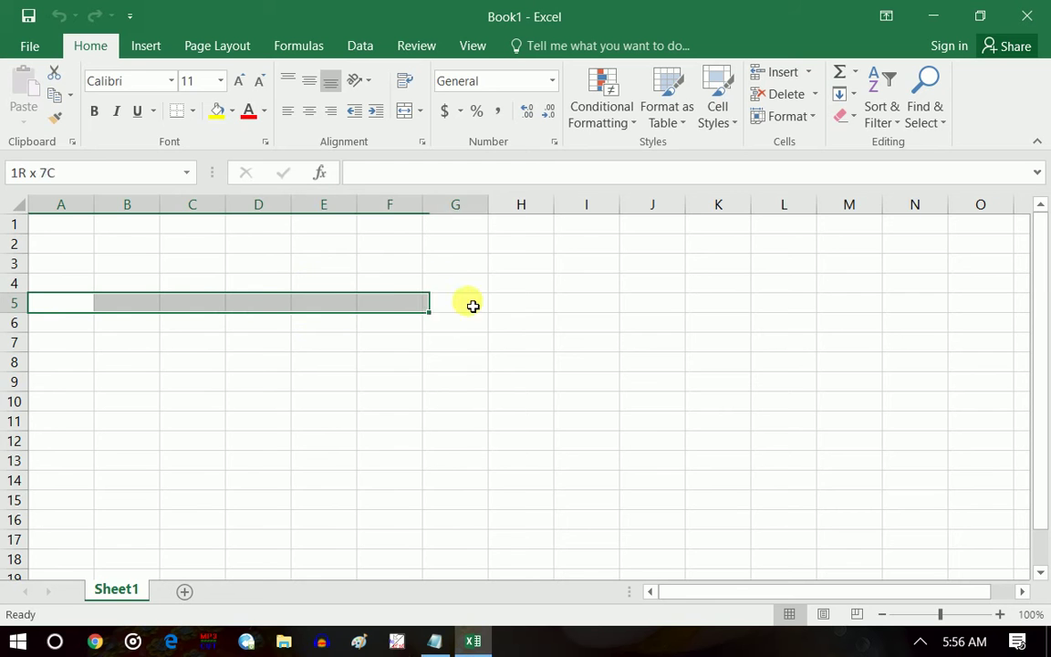
pyautogui.moveTo(56, 323); pyautogui.dragTo(390, 323)
pyautogui.moveTo(64, 382); pyautogui.dragTo(390, 381)
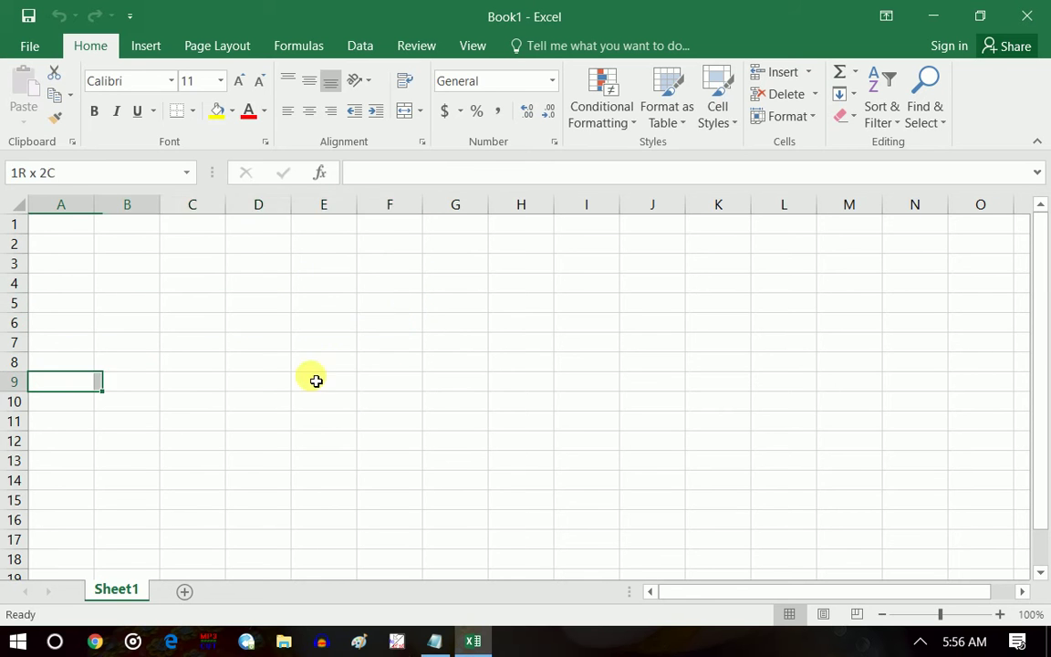
pyautogui.moveTo(14, 402); pyautogui.dragTo(13, 421)
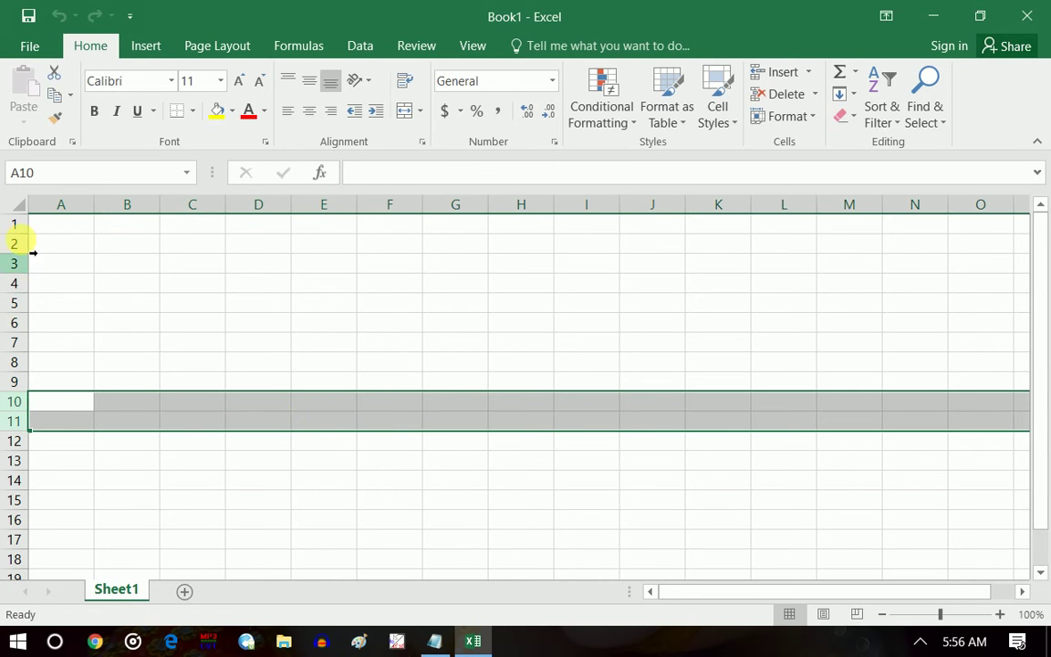
pyautogui.scroll(-4, 12, 511)
pyautogui.scroll(-3, 12, 502)
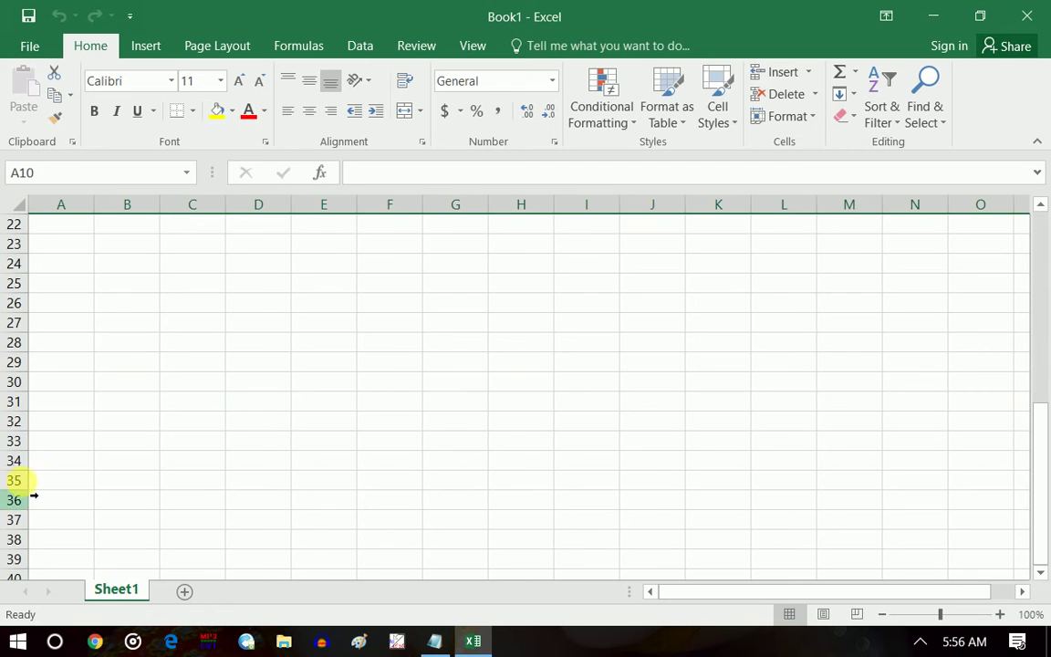
pyautogui.scroll(5, 73, 441)
pyautogui.scroll(2, 78, 365)
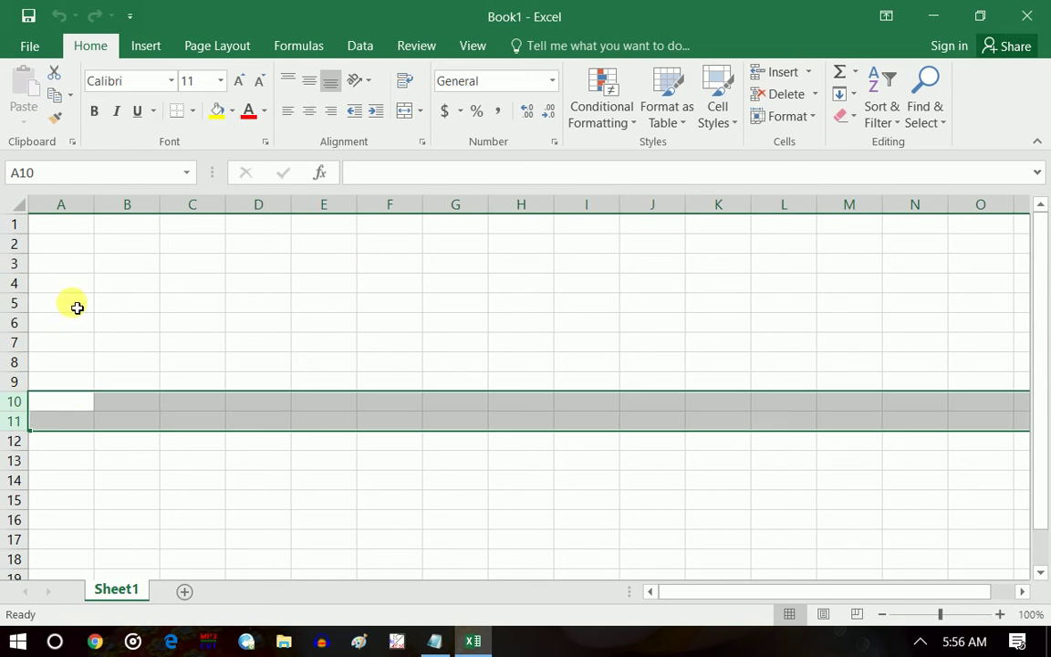
pyautogui.click(62, 303)
pyautogui.scroll(-3, 67, 493)
pyautogui.scroll(-5, 66, 497)
pyautogui.scroll(-5, 66, 497)
pyautogui.scroll(-5, 67, 495)
pyautogui.scroll(6, 69, 494)
pyautogui.scroll(12, 68, 493)
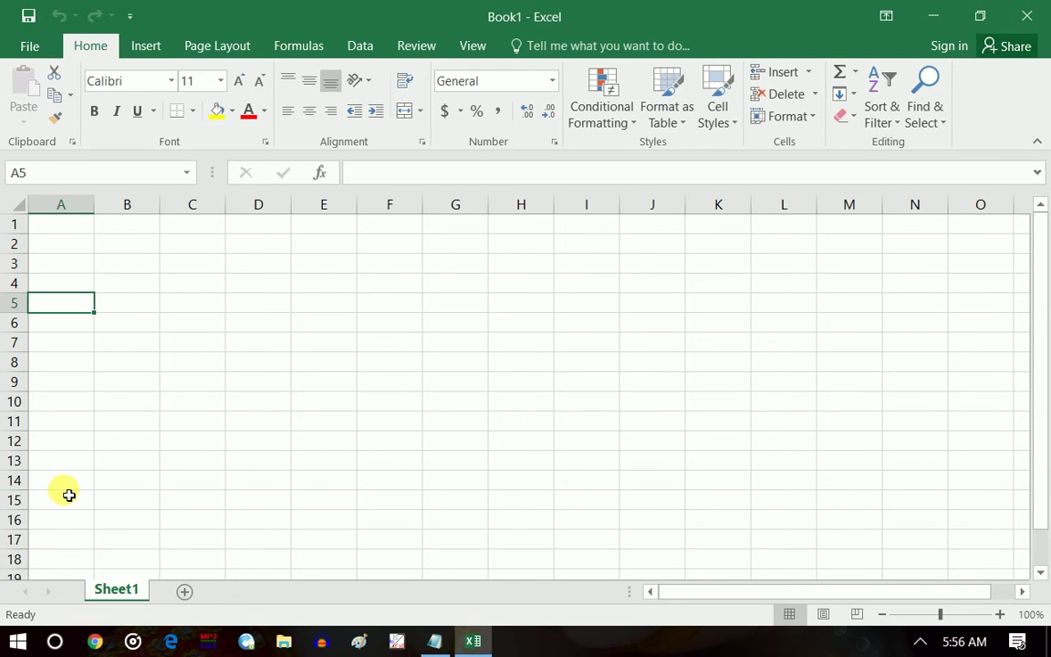
pyautogui.click(75, 230)
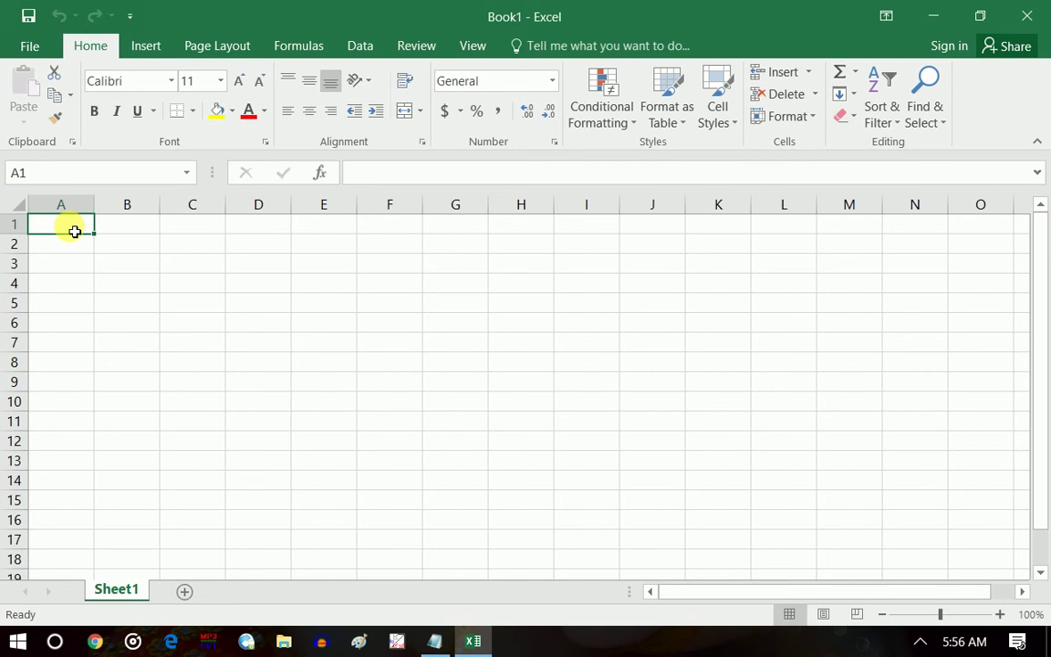
pyautogui.hotkey('ctrl', 'Down')
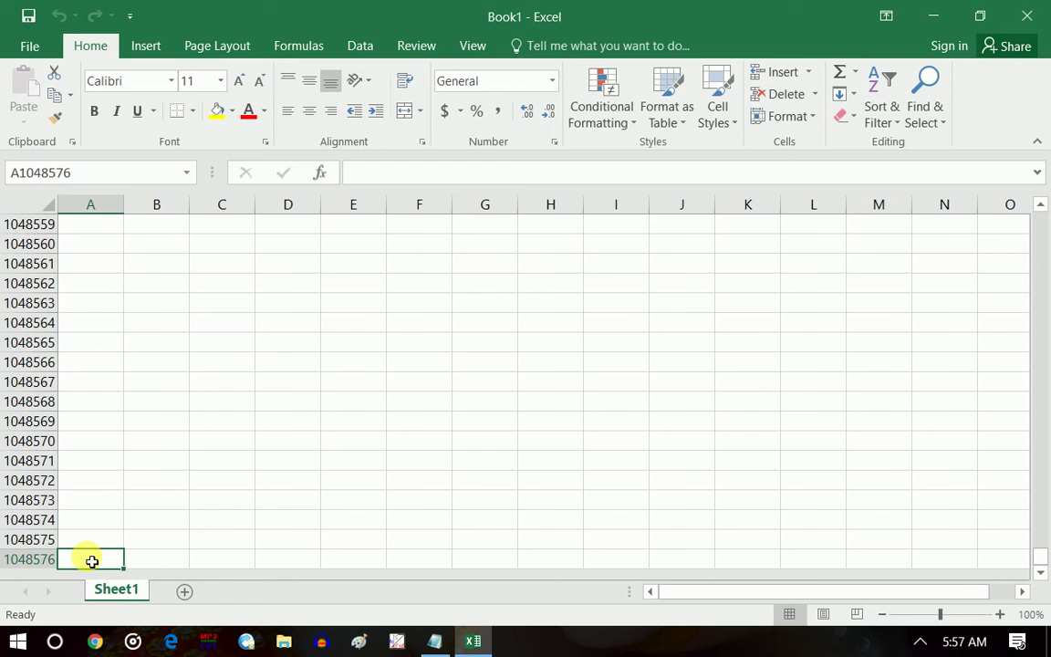
pyautogui.hotkey('ctrl', 'Up')
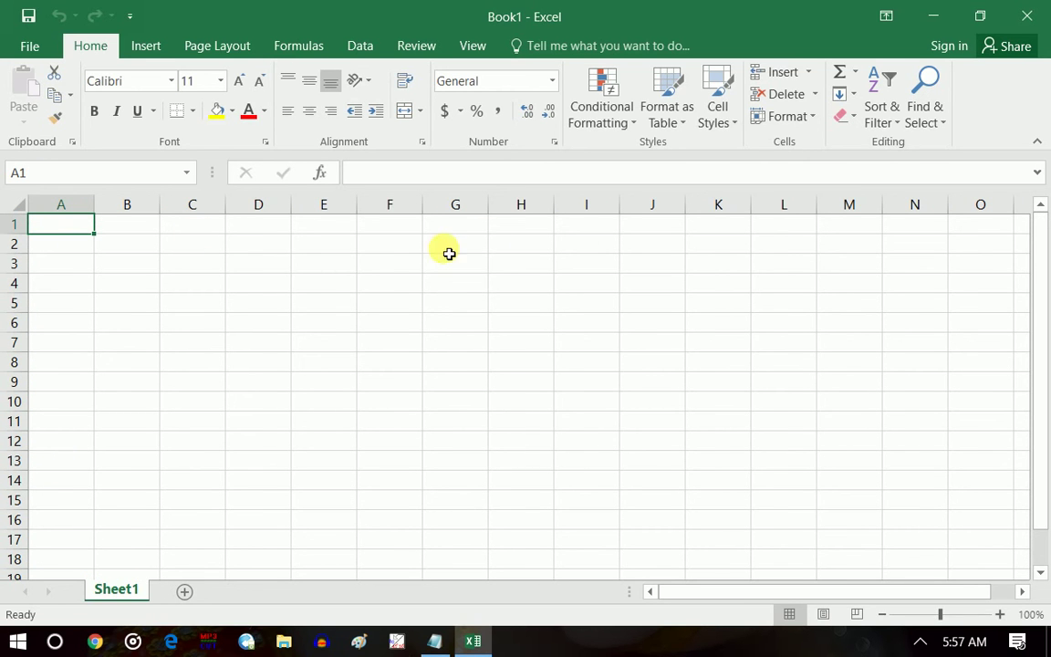
pyautogui.click(26, 205)
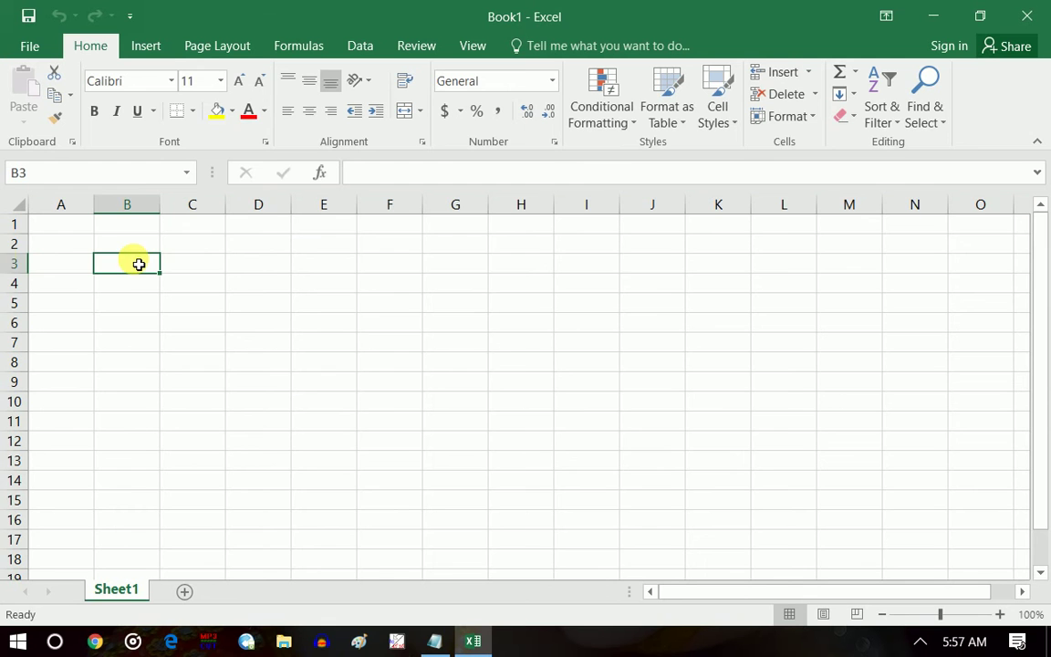
pyautogui.click(92, 230)
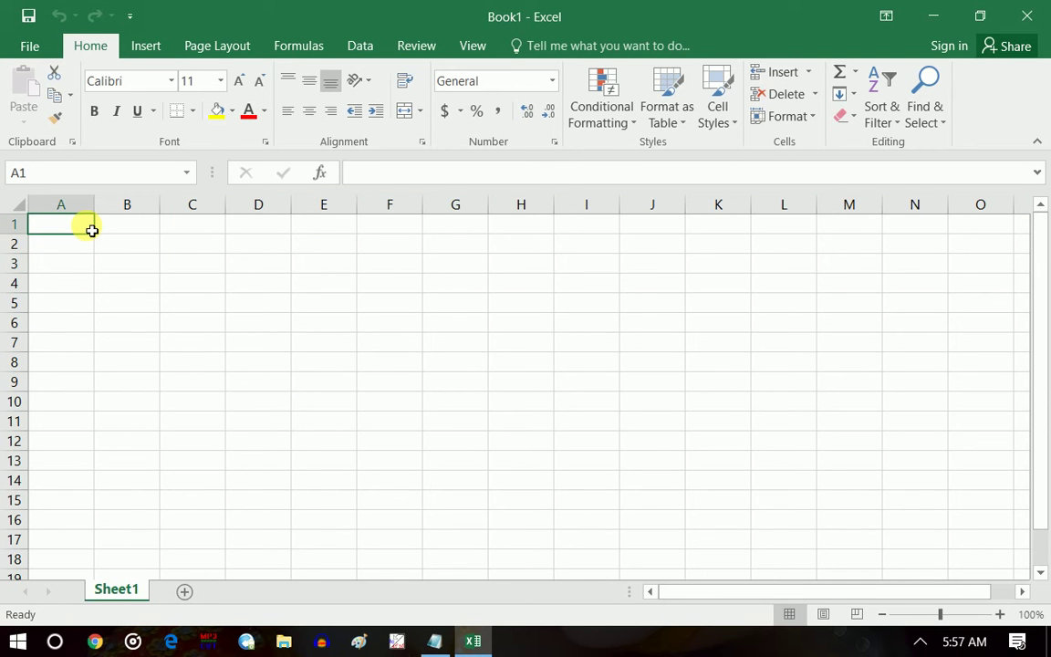
pyautogui.hotkey('ctrl', 'Right')
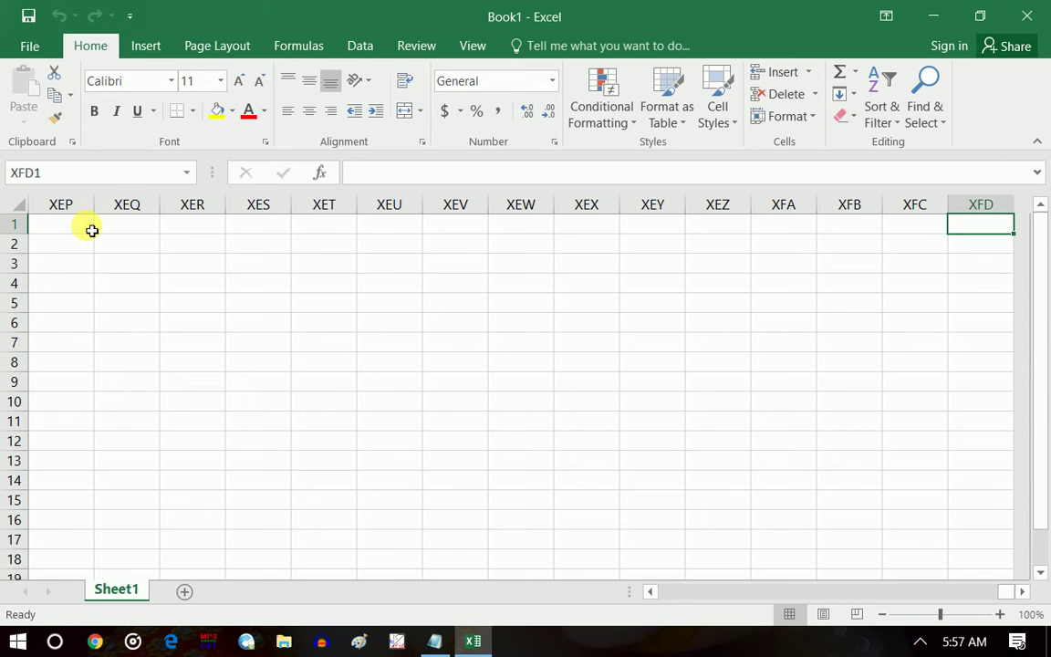
pyautogui.hotkey('ctrl', 'Left')
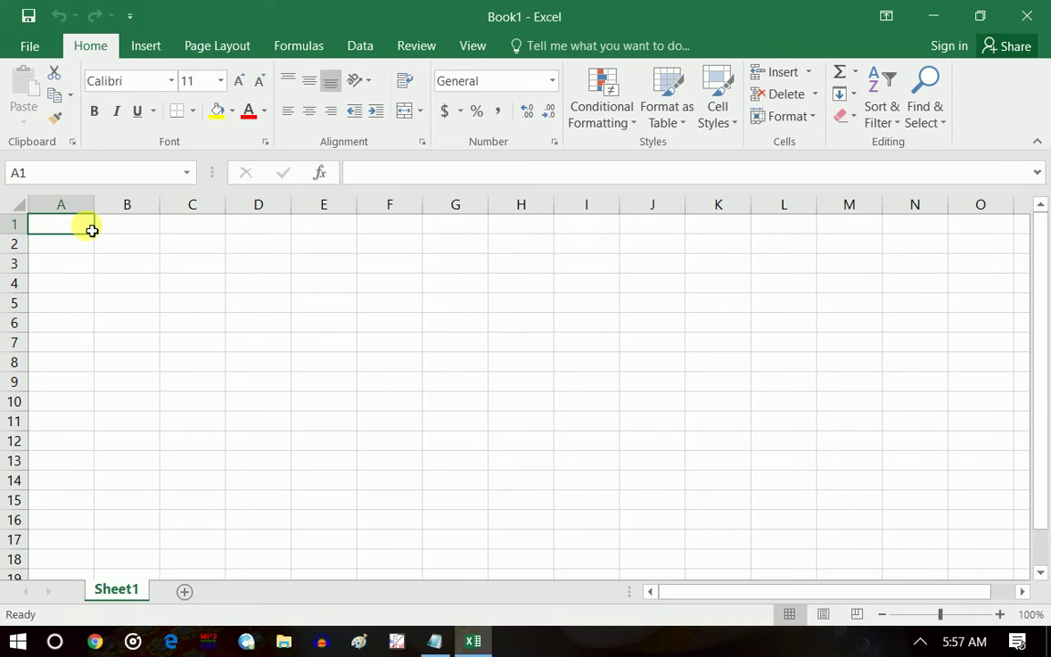
pyautogui.click(113, 247)
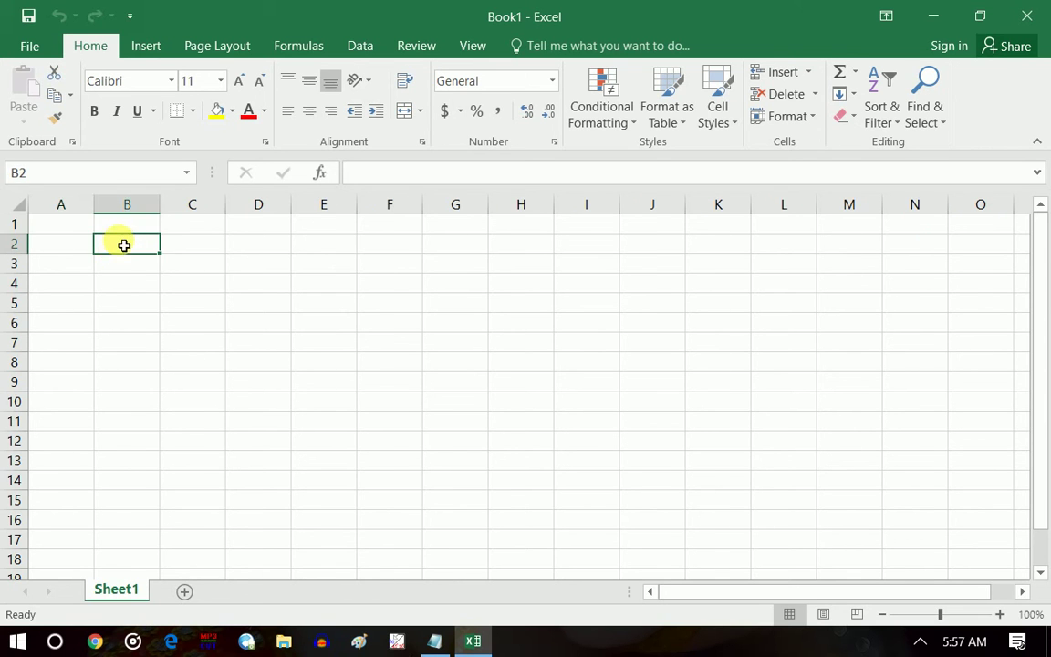
pyautogui.click(107, 232)
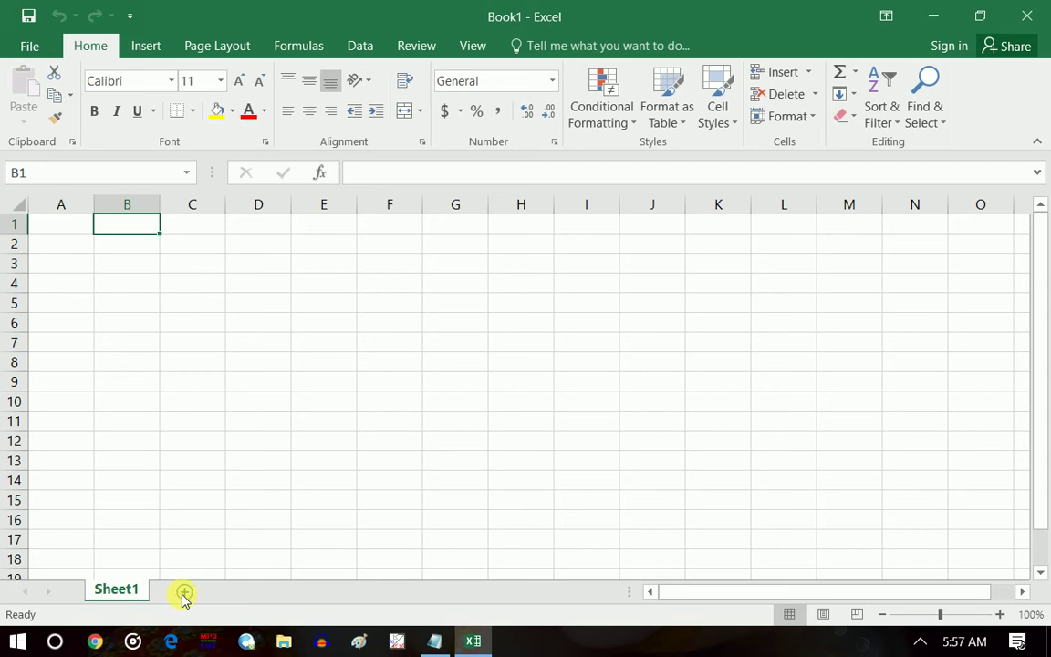
# Step: Add a blank Sheet2, return to Sheet1 cell B5, and bring up the EXCEL-1 notes
pyautogui.click(183, 595)
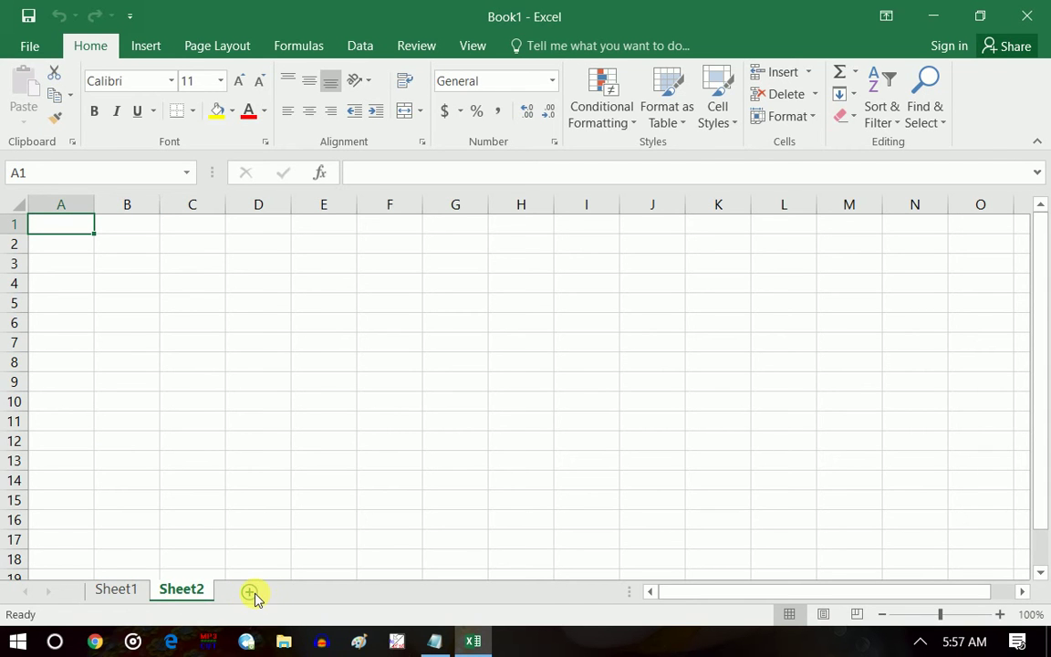
pyautogui.click(119, 590)
pyautogui.click(135, 303)
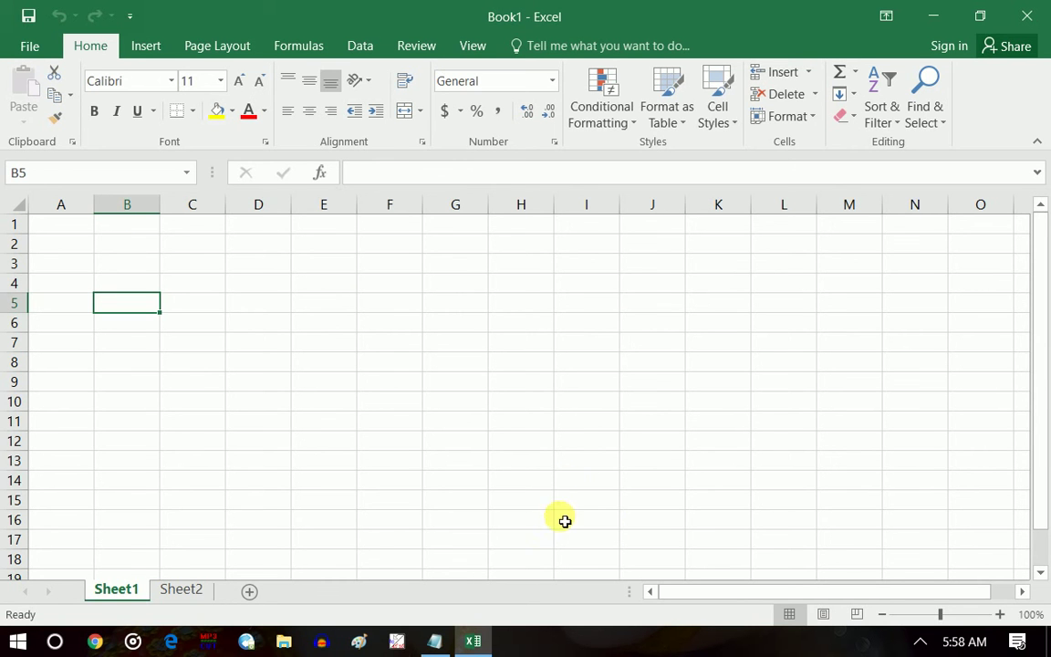
pyautogui.click(434, 641)
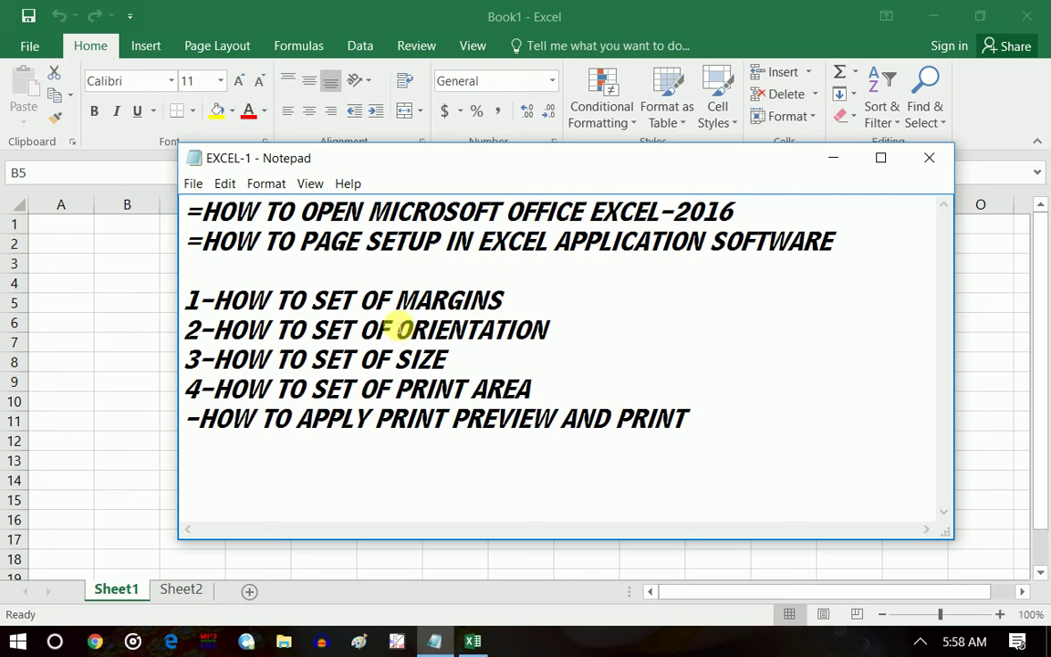
# Step: Minimize the Notepad notes and show Excel's Page Layout ribbon
pyautogui.click(833, 158)
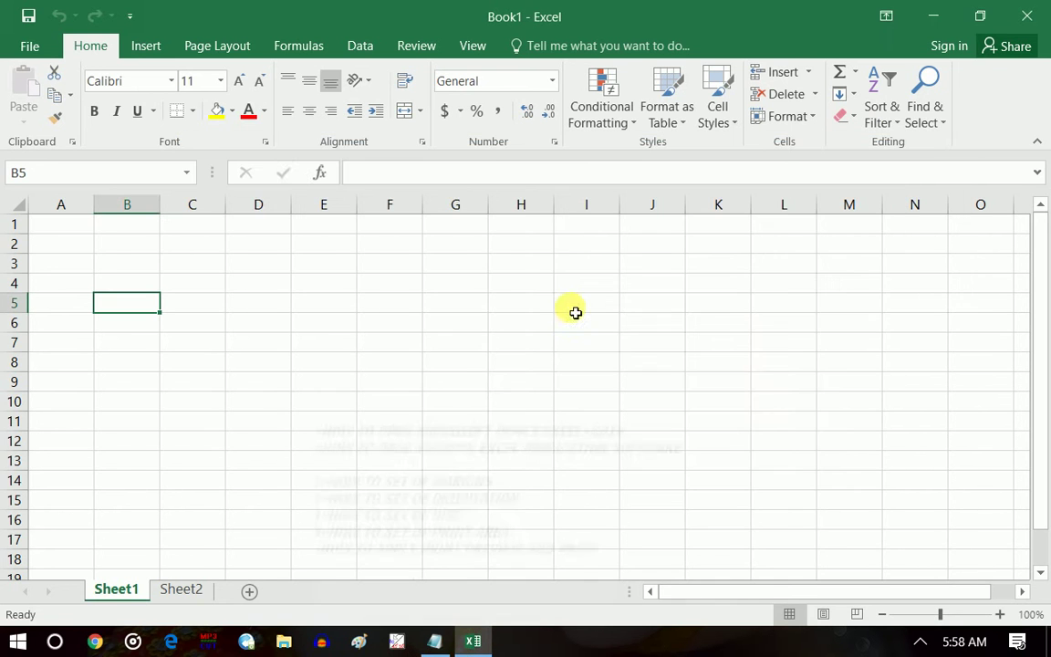
pyautogui.click(225, 59)
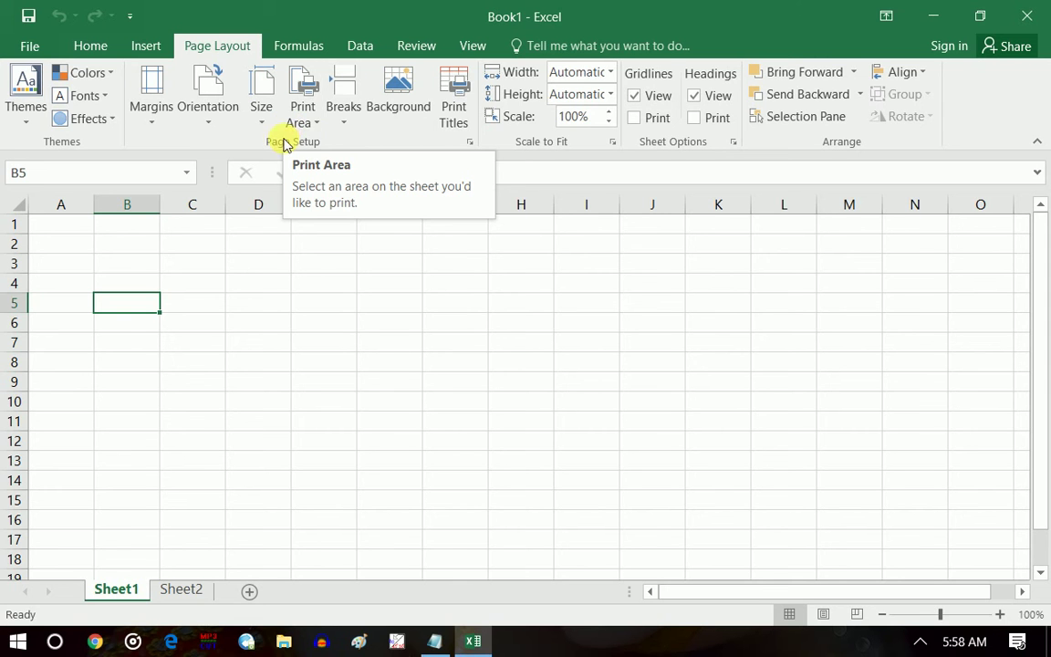
# Step: Apply Narrow margins and, after trying Landscape, set the page orientation to Portrait
pyautogui.click(151, 119)
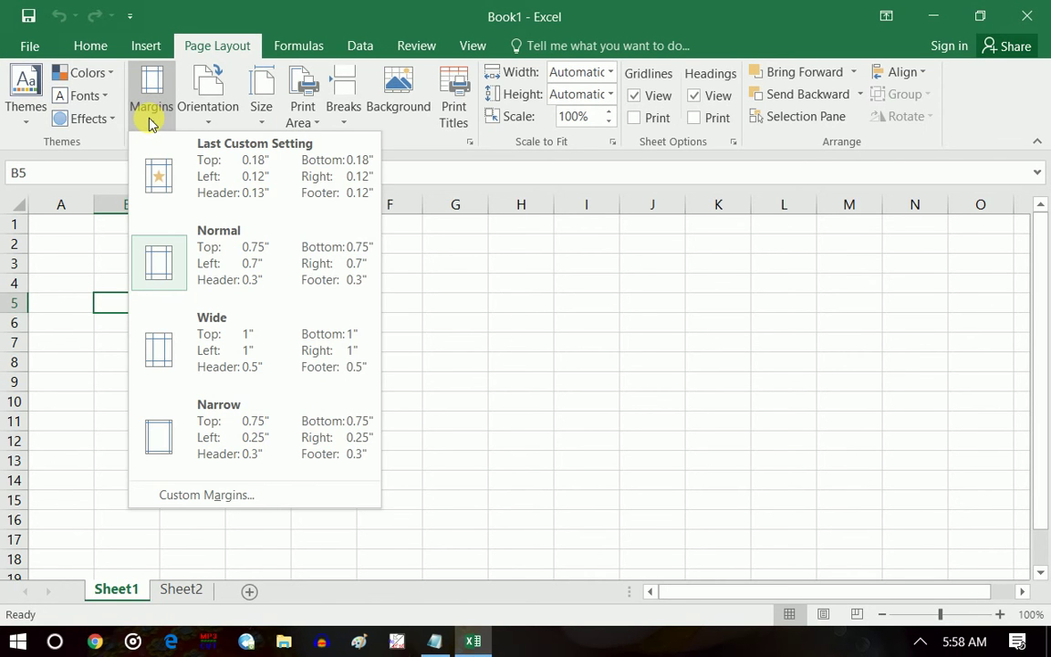
pyautogui.click(217, 448)
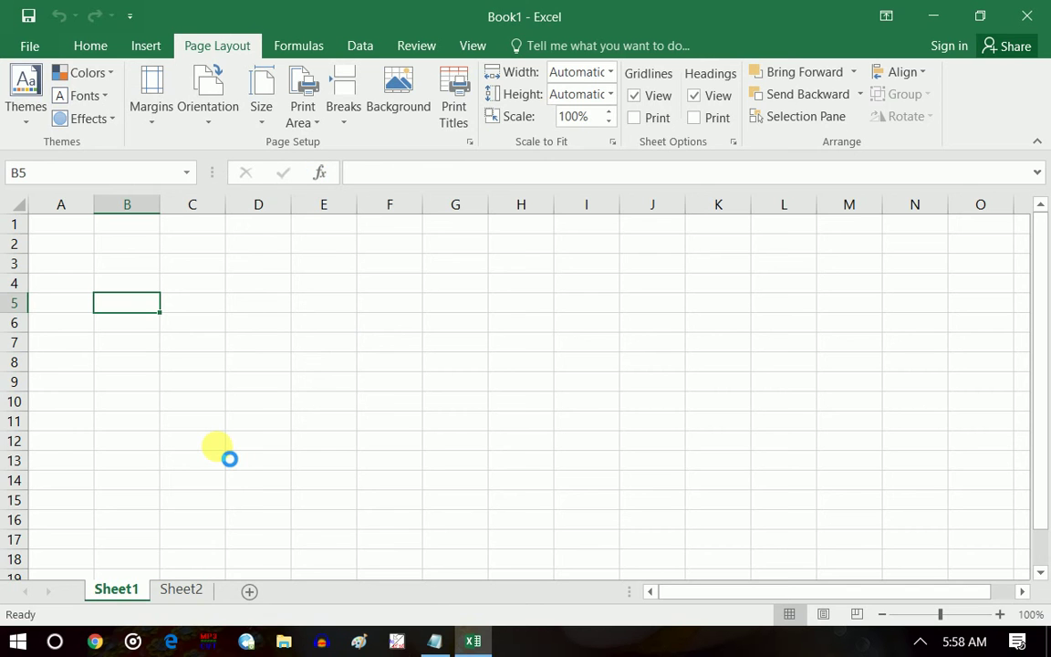
pyautogui.click(211, 125)
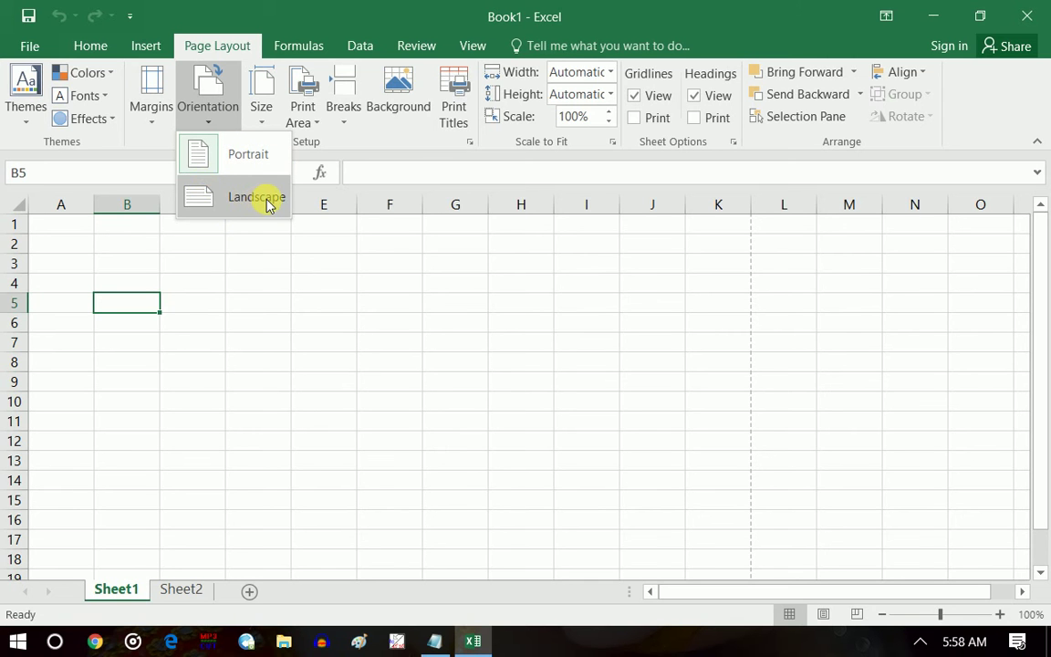
pyautogui.click(255, 161)
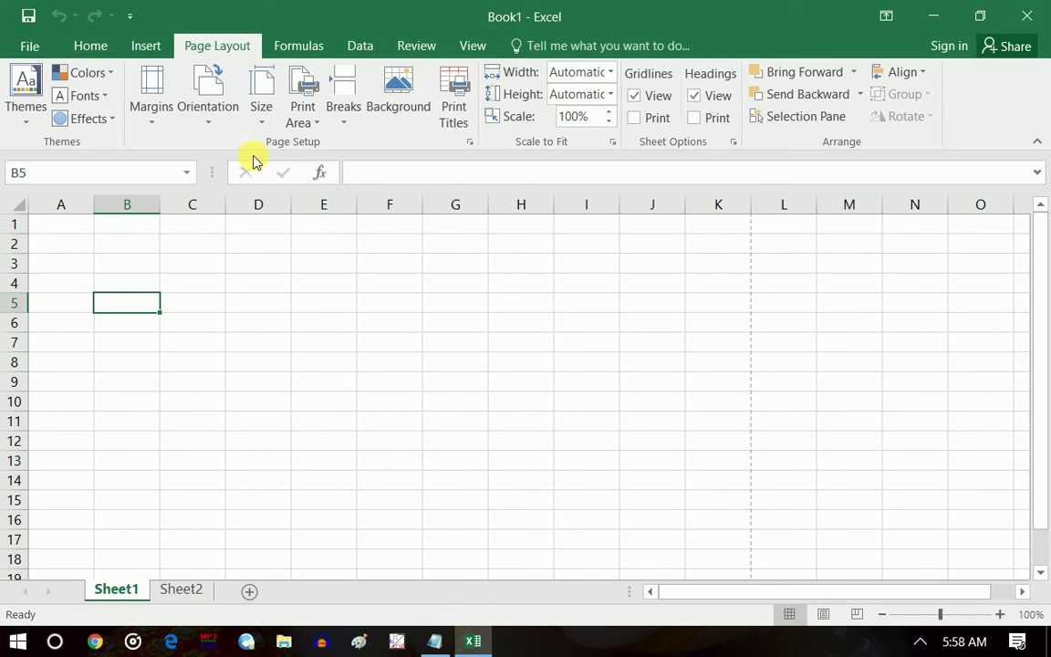
pyautogui.click(219, 100)
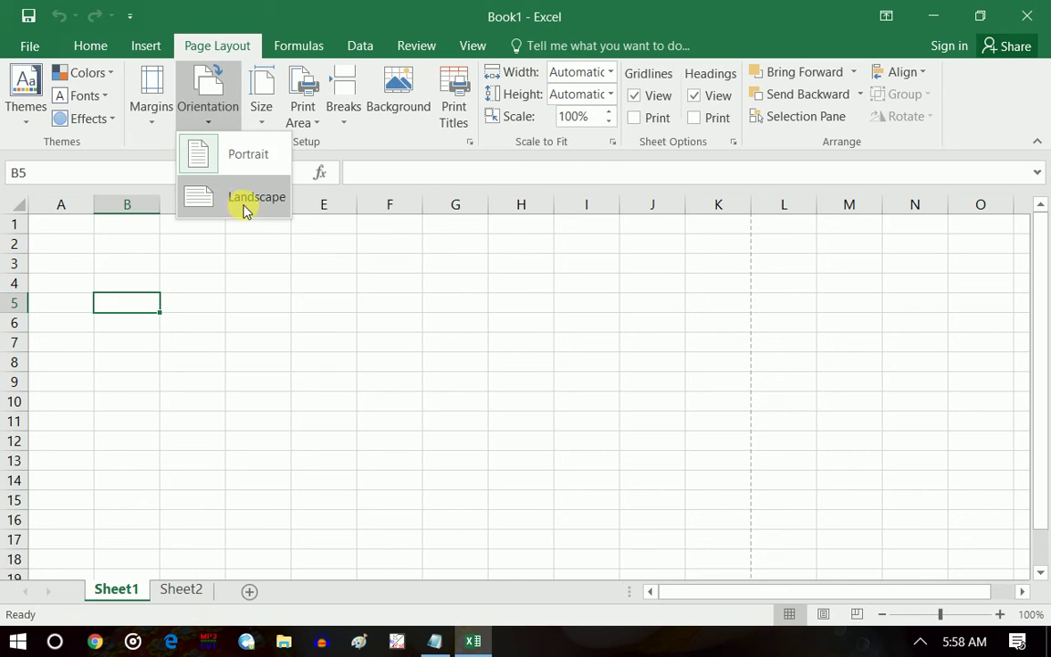
pyautogui.click(248, 208)
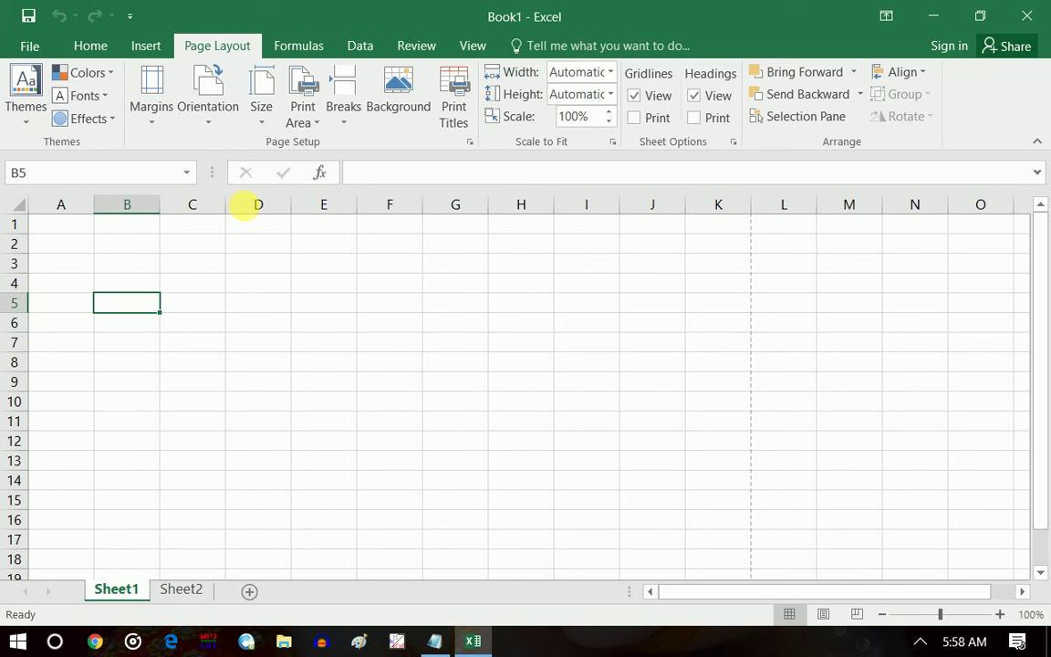
pyautogui.click(217, 126)
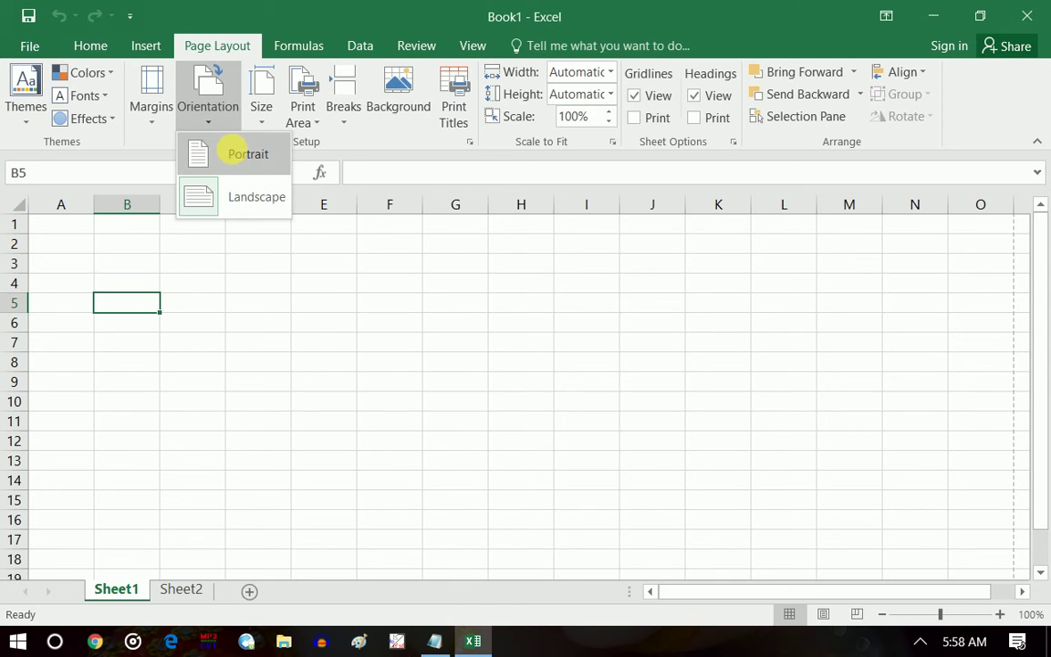
pyautogui.click(232, 151)
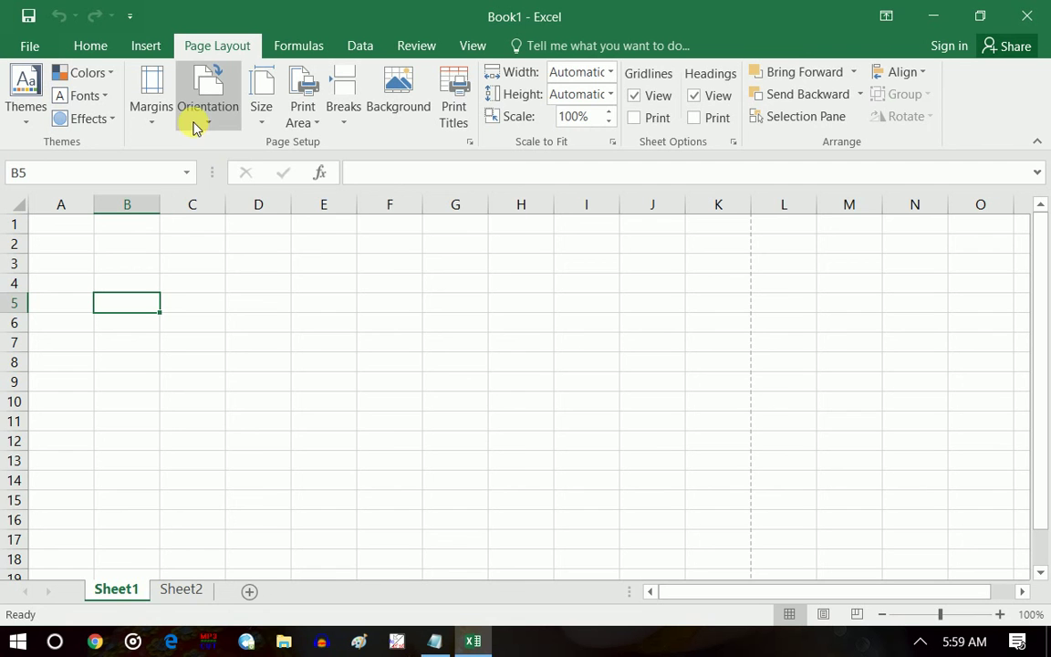
pyautogui.click(263, 114)
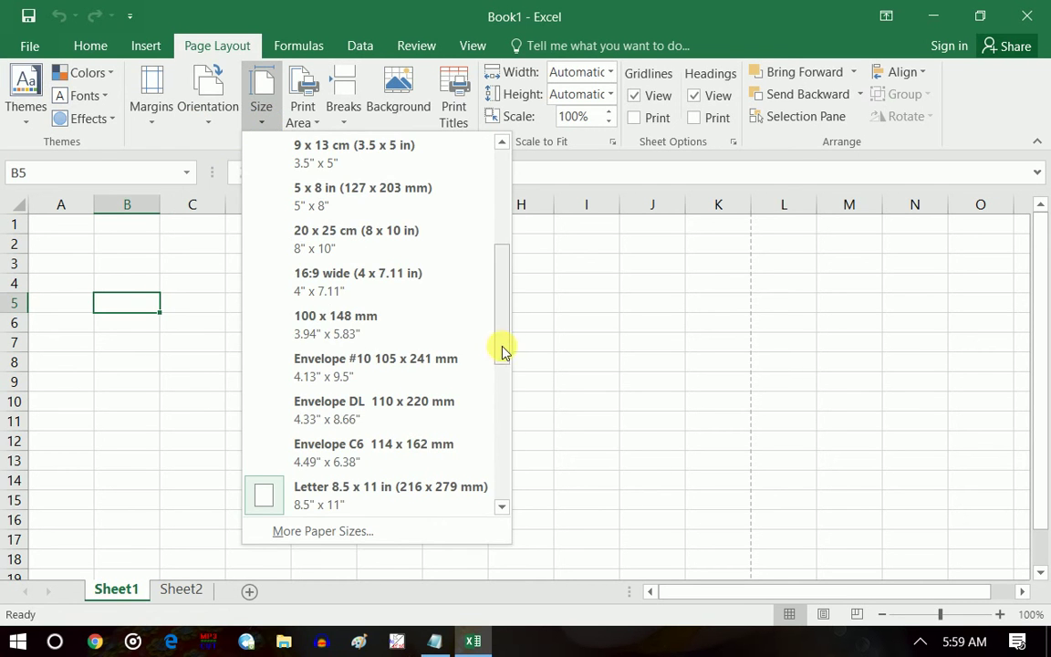
pyautogui.moveTo(503, 351); pyautogui.dragTo(518, 207)
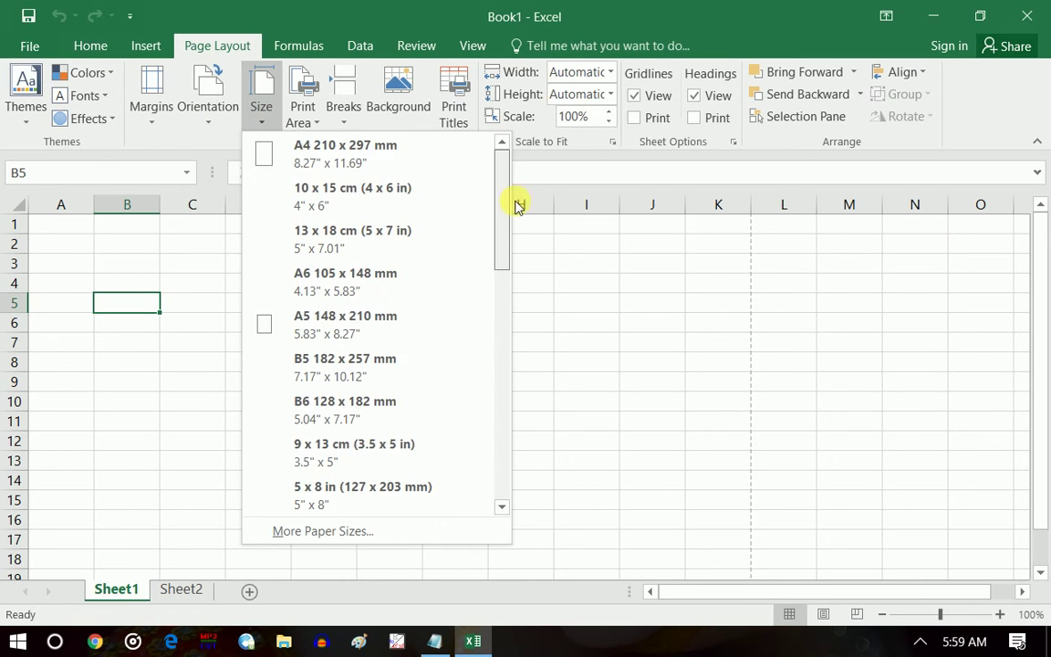
pyautogui.click(358, 163)
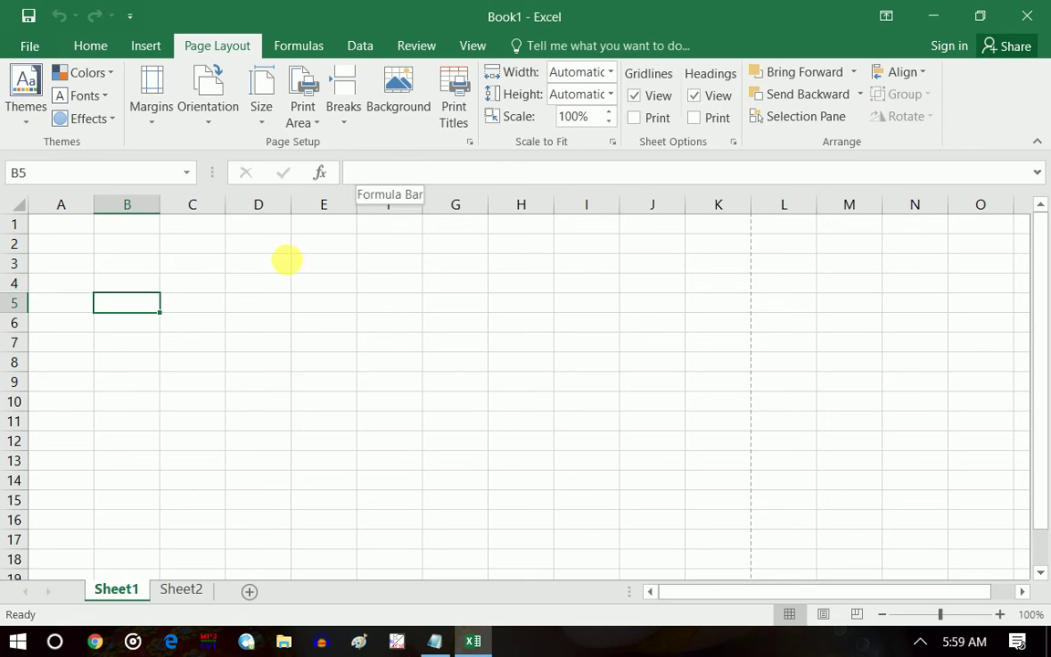
pyautogui.click(203, 284)
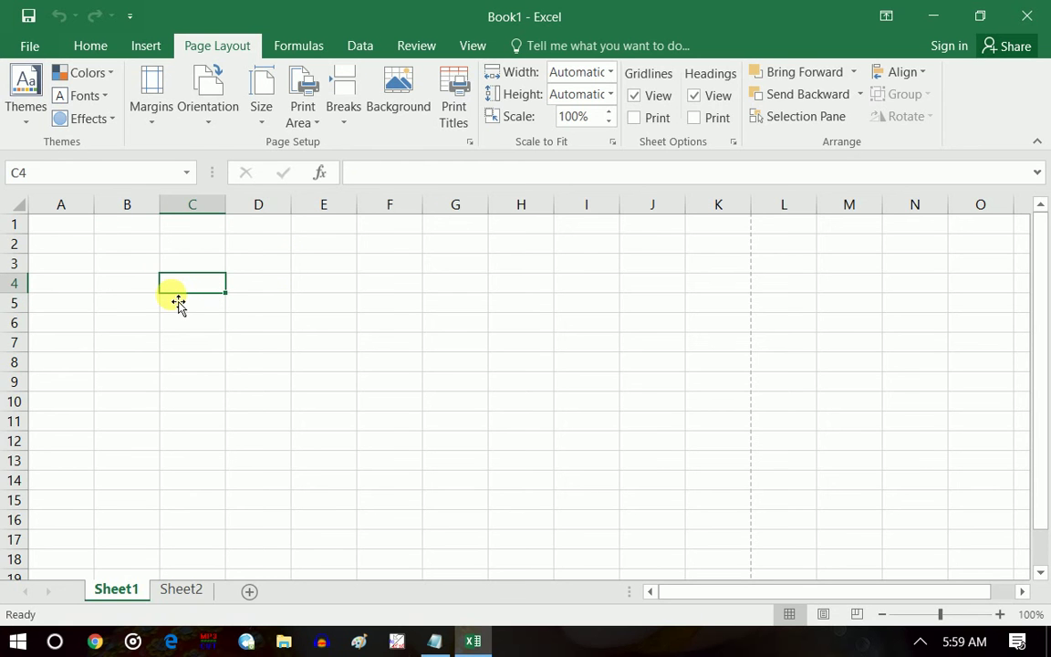
pyautogui.click(66, 227)
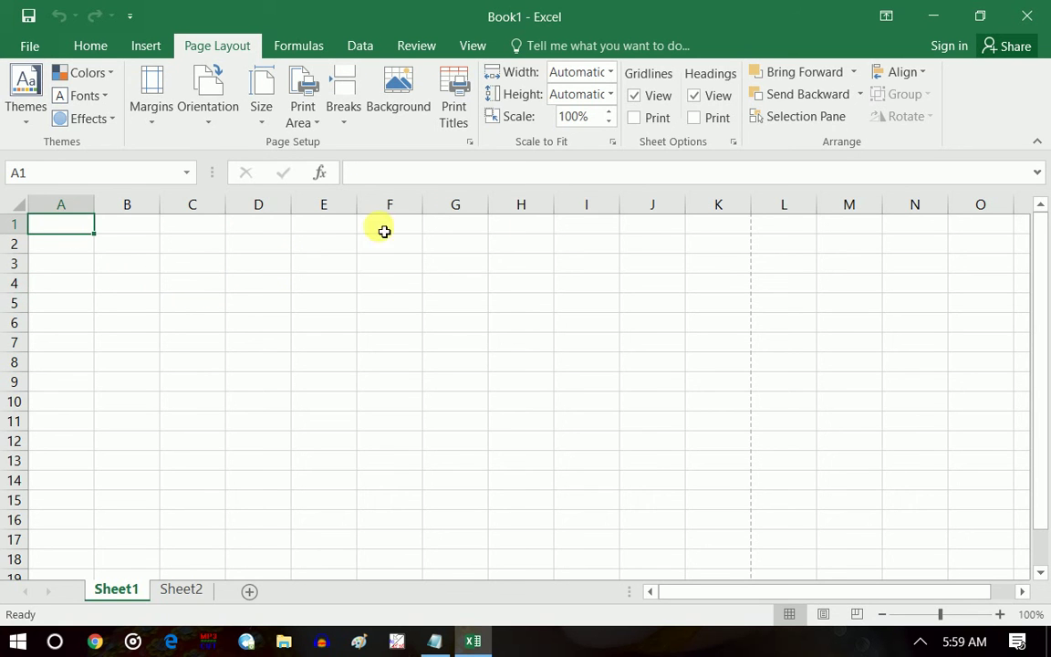
pyautogui.click(728, 231)
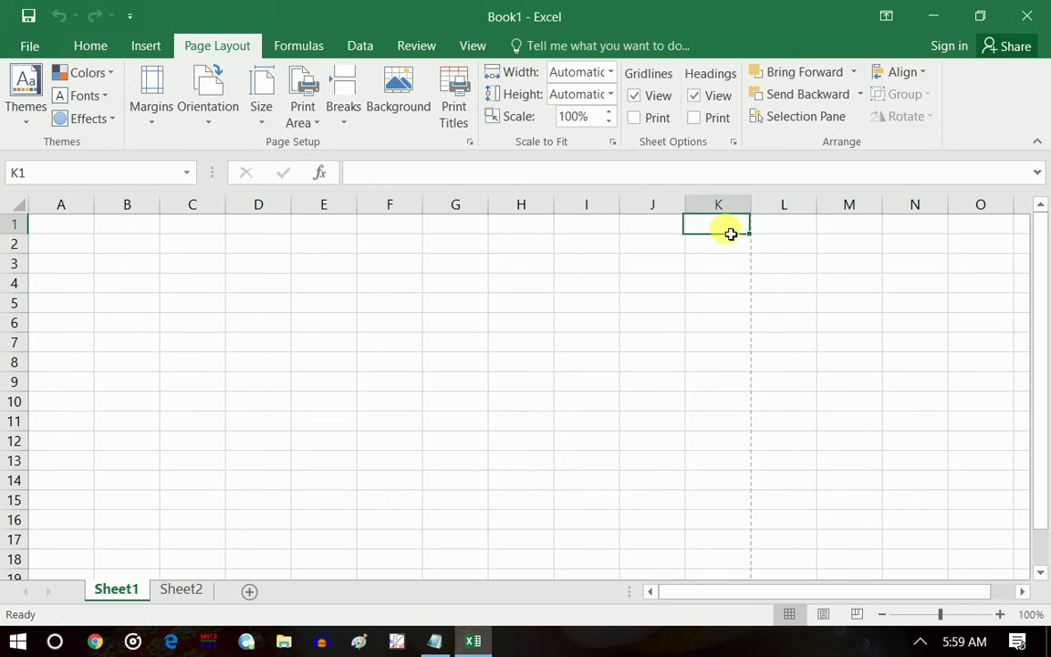
pyautogui.click(76, 230)
pyautogui.click(696, 226)
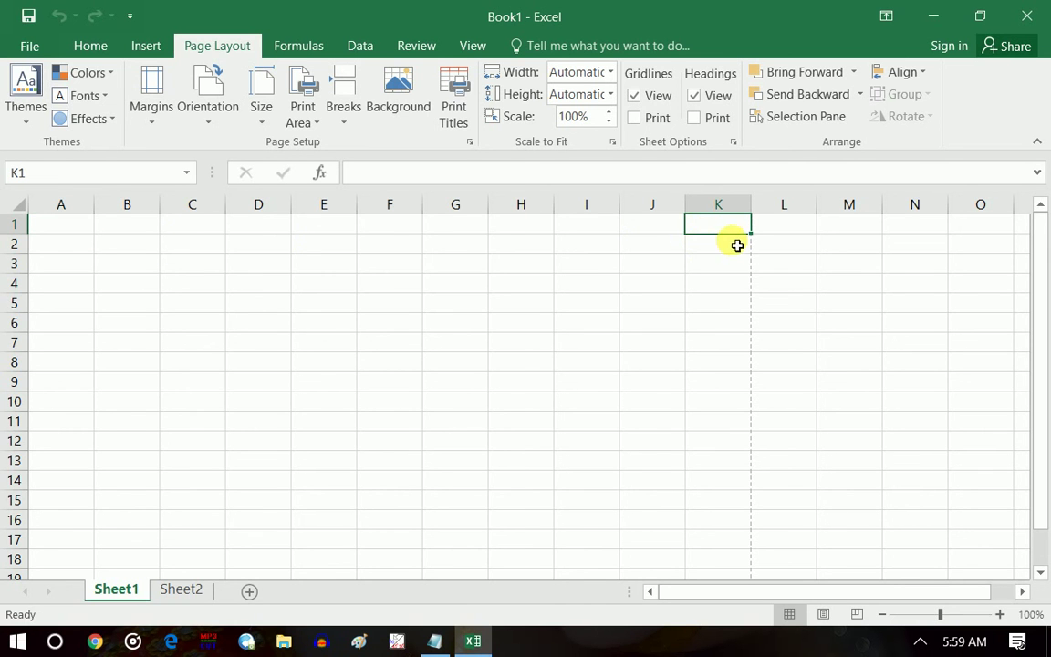
pyautogui.scroll(-2, 638, 411)
pyautogui.scroll(-2, 652, 452)
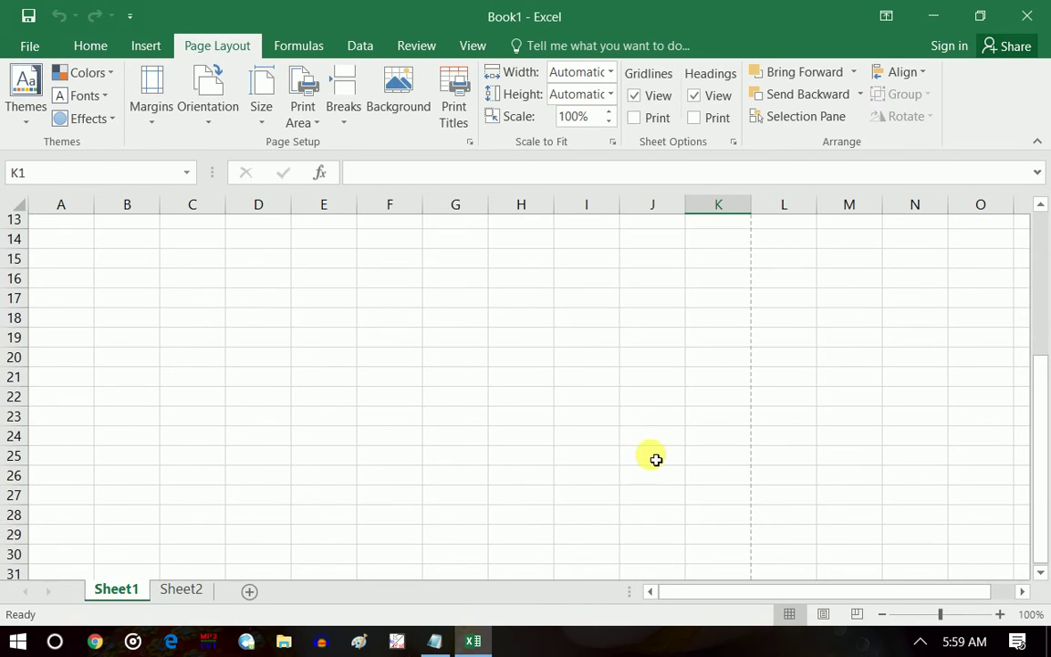
pyautogui.scroll(-3, 657, 460)
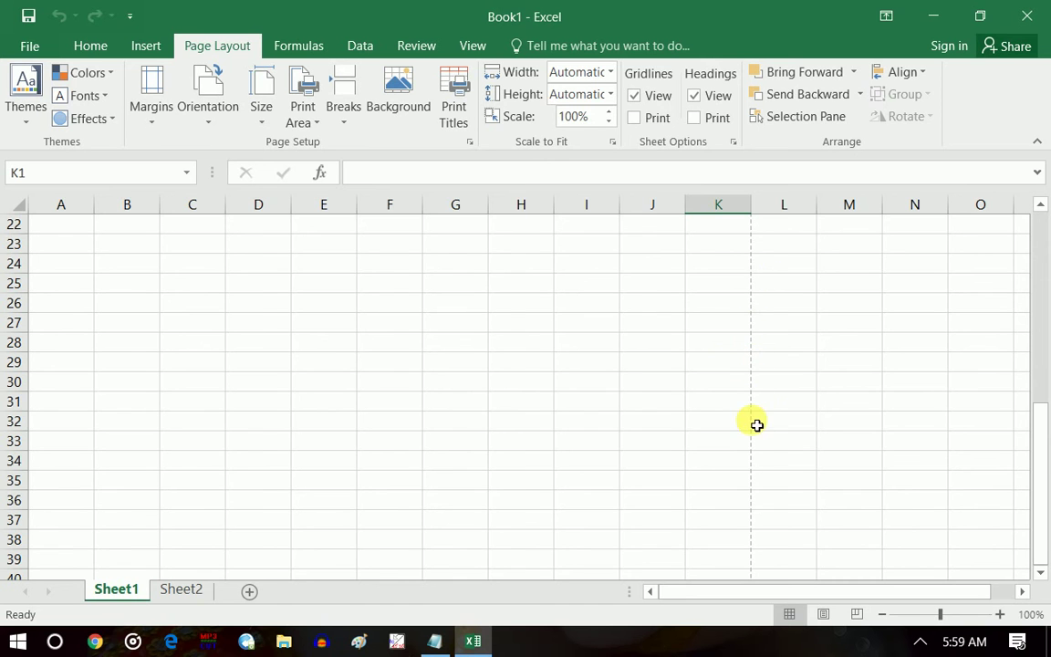
pyautogui.scroll(-2, 694, 441)
pyautogui.scroll(-2, 694, 441)
pyautogui.scroll(-1, 702, 442)
pyautogui.scroll(-1, 707, 444)
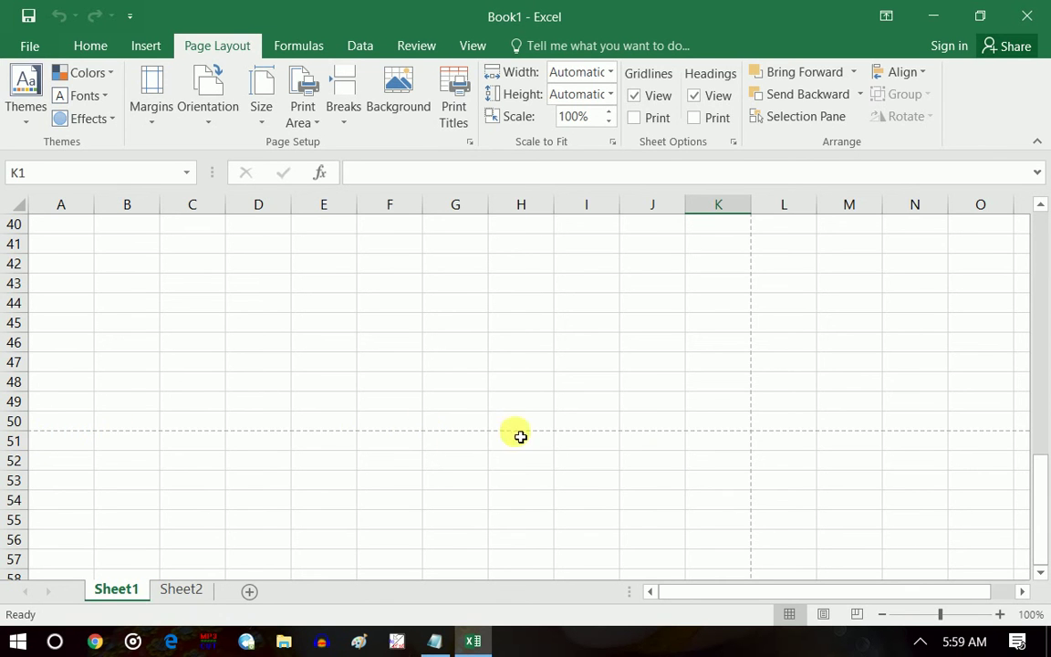
pyautogui.scroll(3, 946, 375)
pyautogui.scroll(5, 950, 353)
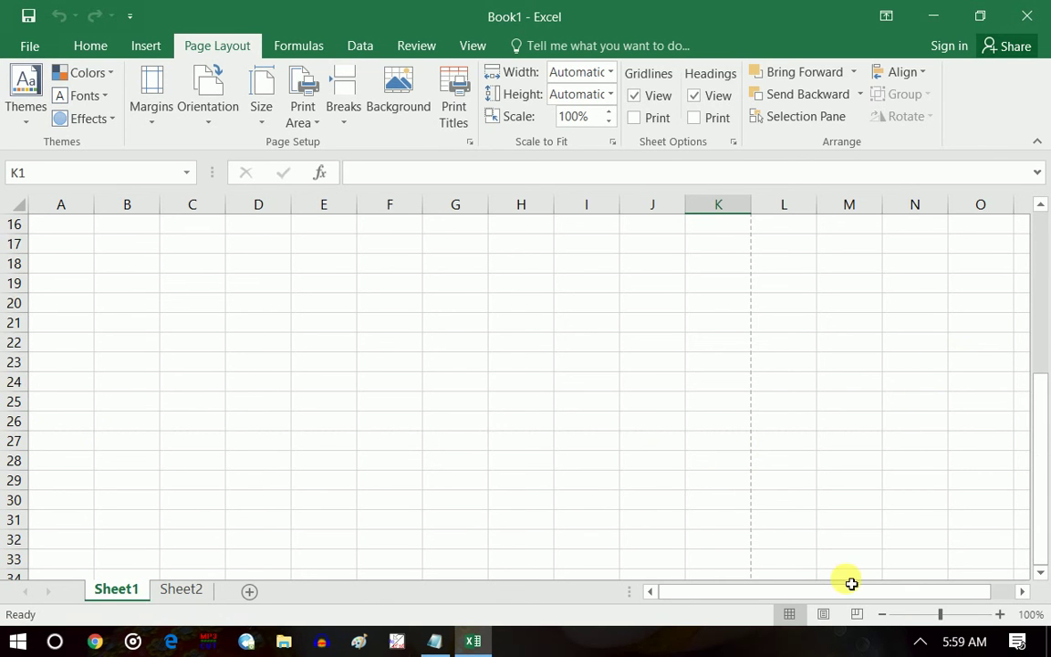
pyautogui.moveTo(785, 591); pyautogui.dragTo(704, 591)
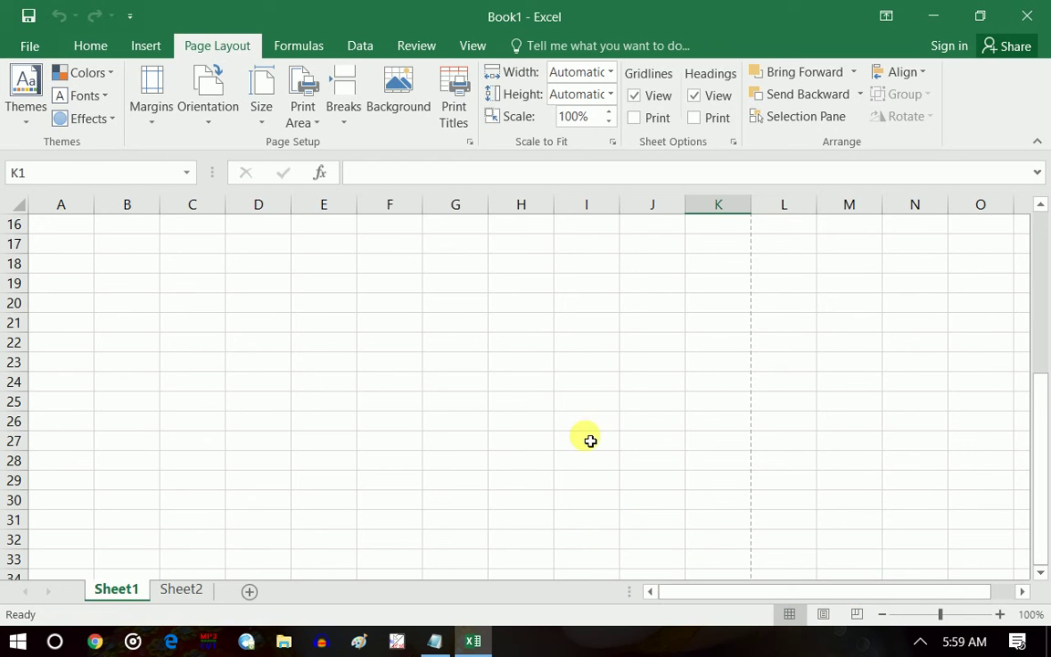
pyautogui.scroll(-2, 591, 441)
pyautogui.scroll(-4, 591, 440)
pyautogui.scroll(-3, 594, 441)
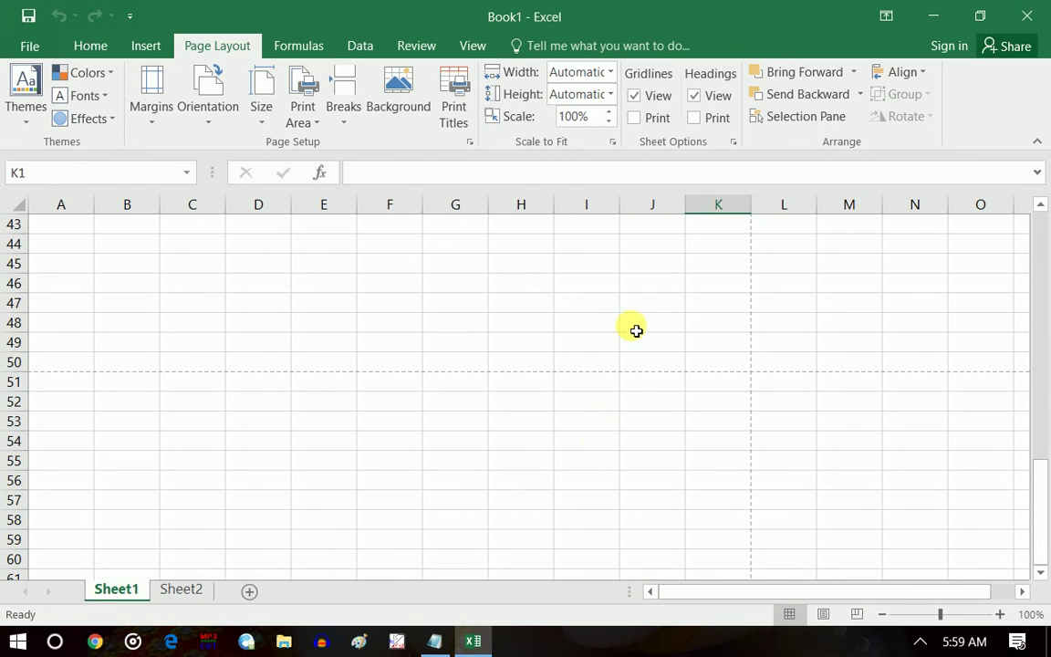
pyautogui.moveTo(734, 361)
pyautogui.mouseDown()
pyautogui.moveTo(416, 364)
pyautogui.moveTo(43, 189)
pyautogui.moveTo(46, 157)
pyautogui.mouseUp()
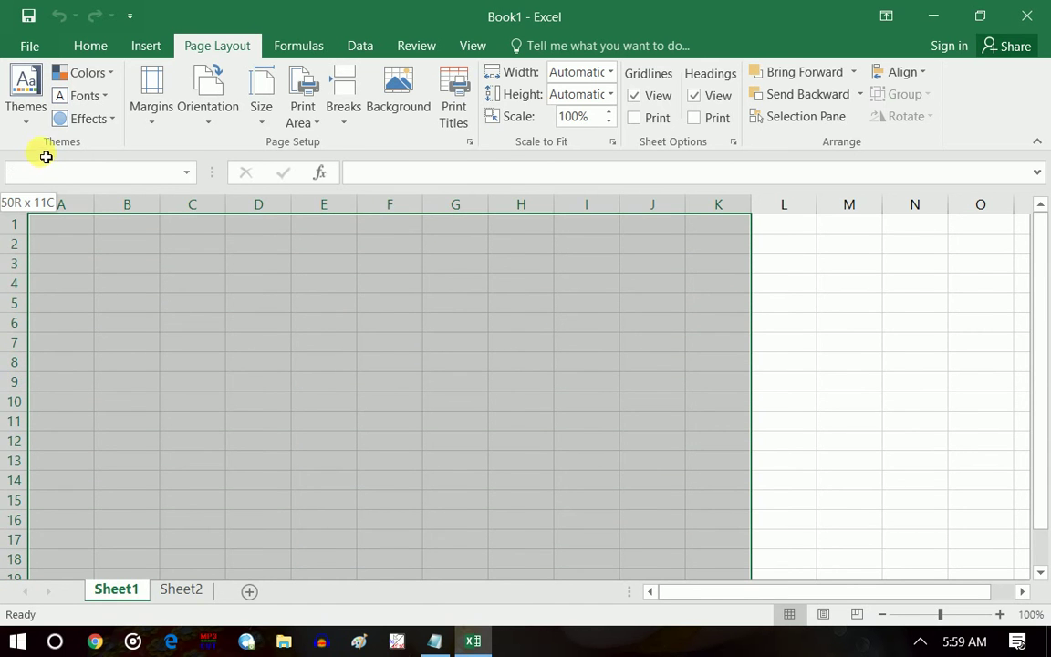
pyautogui.click(110, 228)
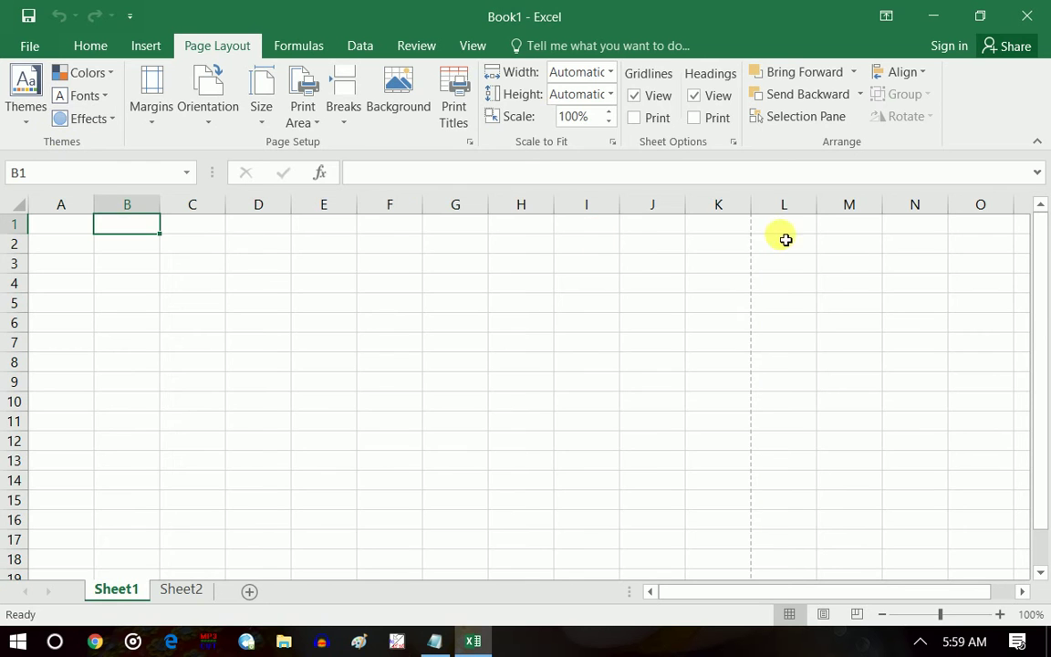
pyautogui.click(725, 228)
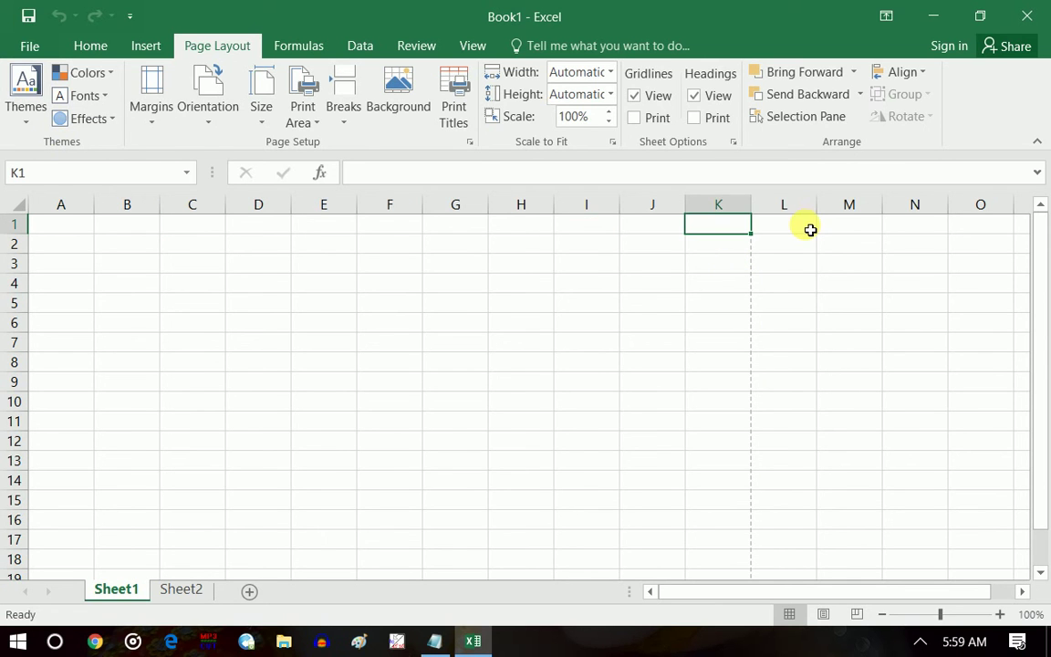
pyautogui.click(785, 226)
pyautogui.click(867, 230)
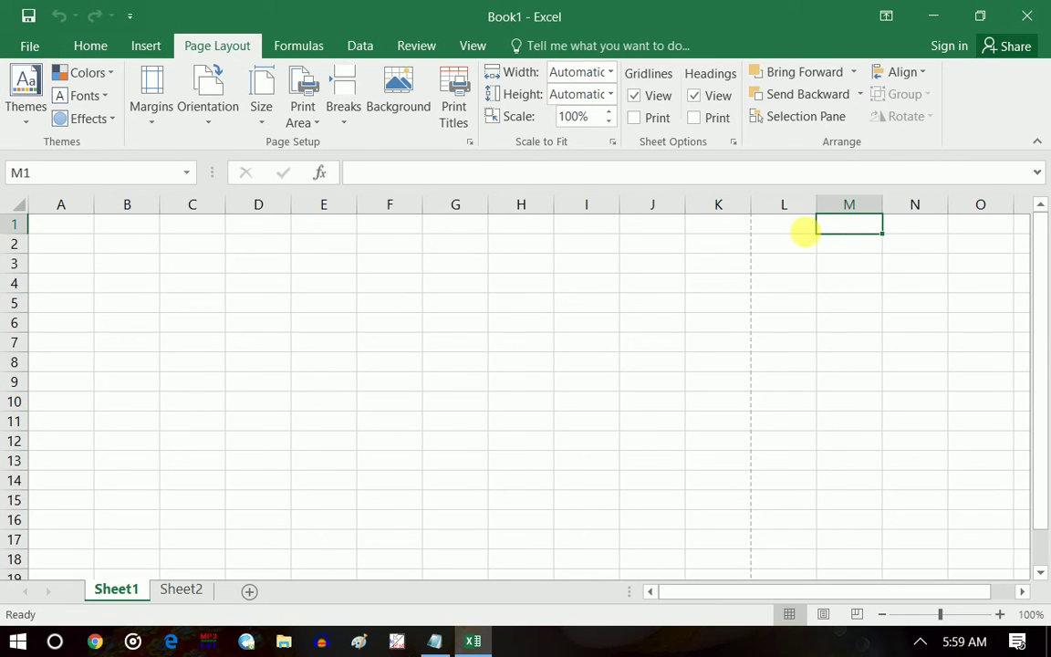
pyautogui.moveTo(722, 226)
pyautogui.mouseDown()
pyautogui.moveTo(232, 238)
pyautogui.moveTo(74, 446)
pyautogui.mouseUp()
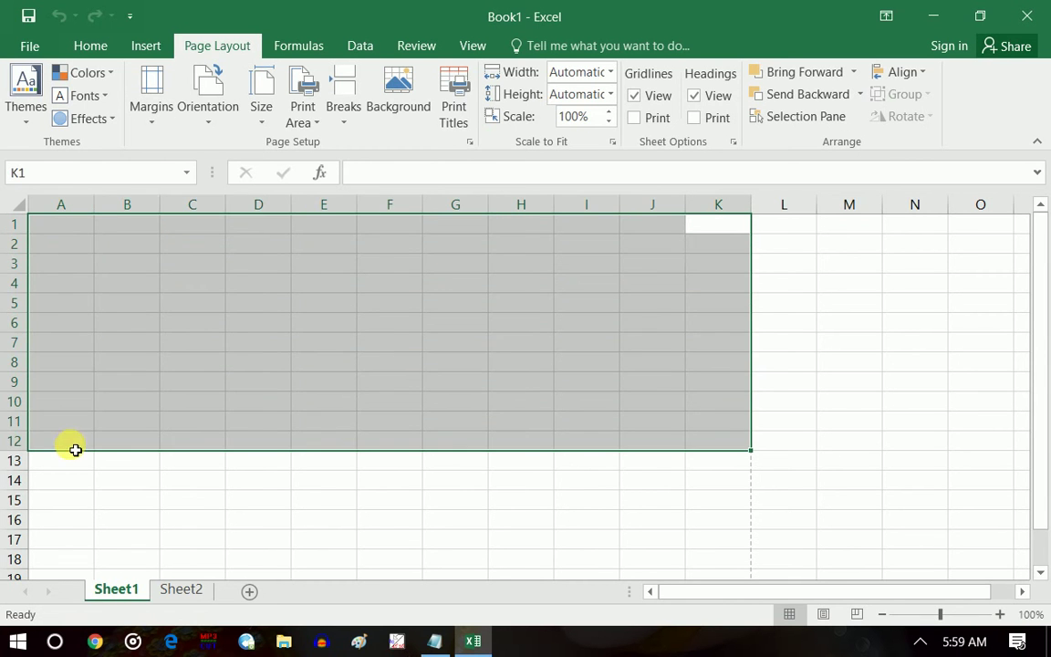
pyautogui.click(840, 291)
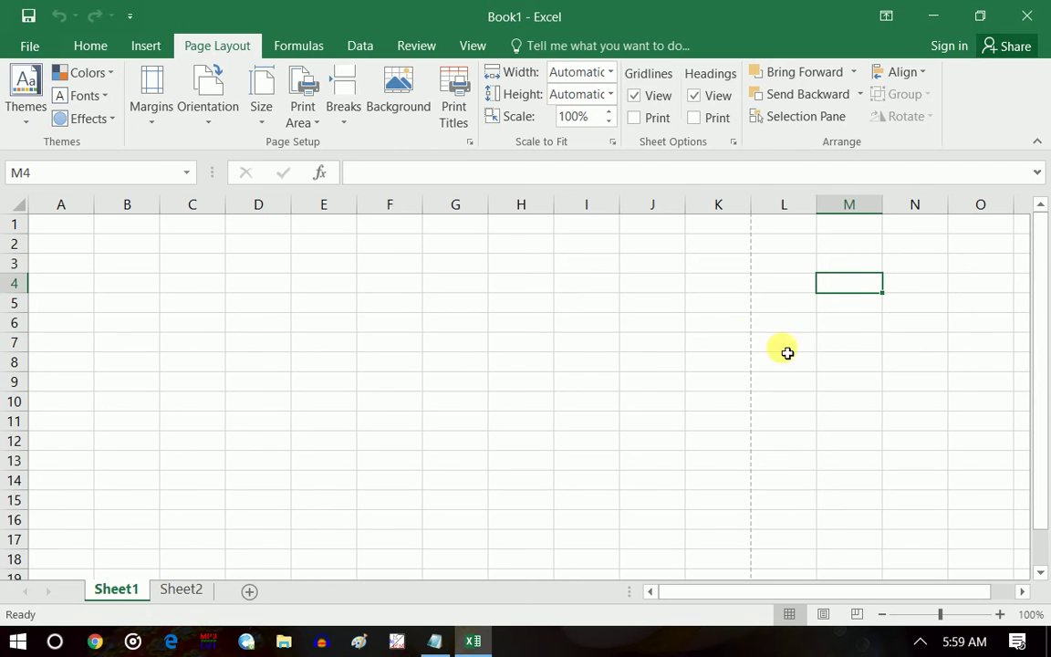
pyautogui.click(496, 303)
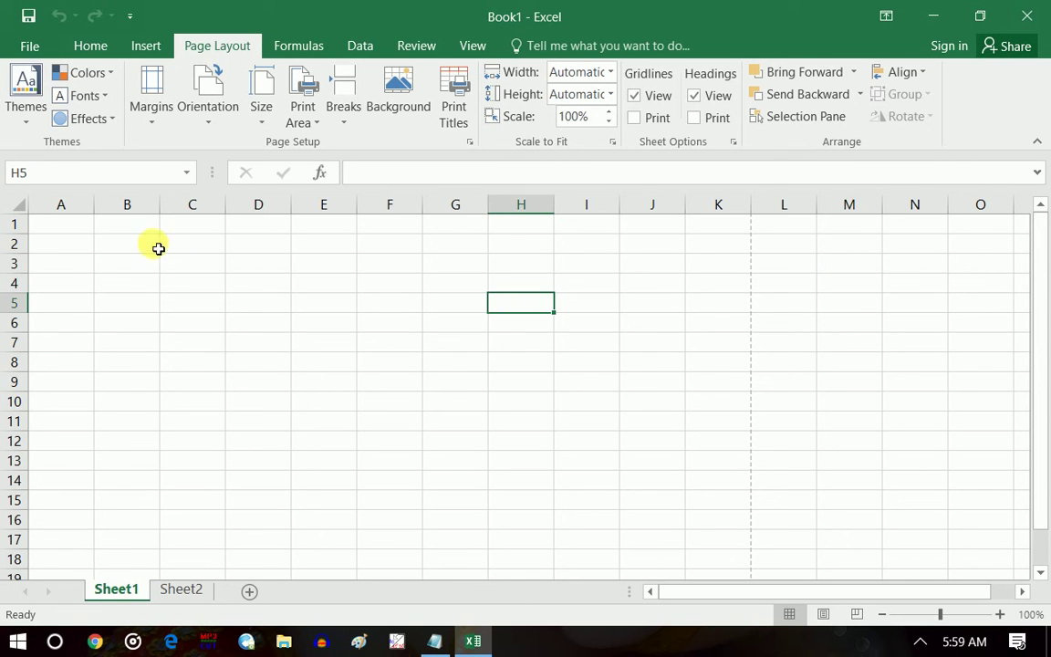
pyautogui.click(70, 247)
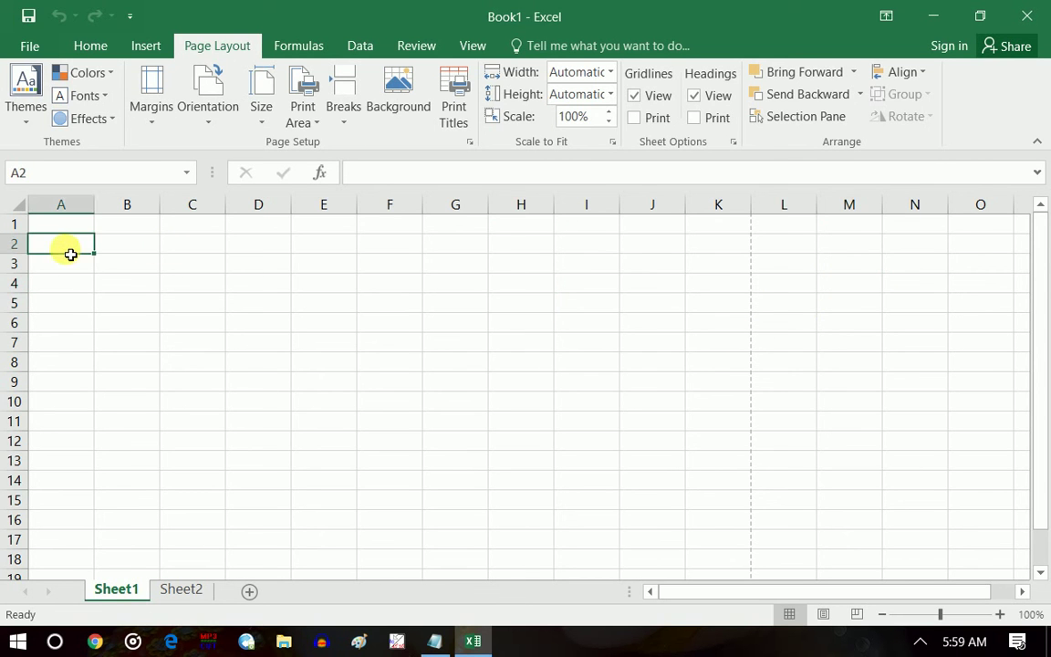
# Step: Enter 1 and 2 in row 2 and fill the series across to 14
pyautogui.write('12')
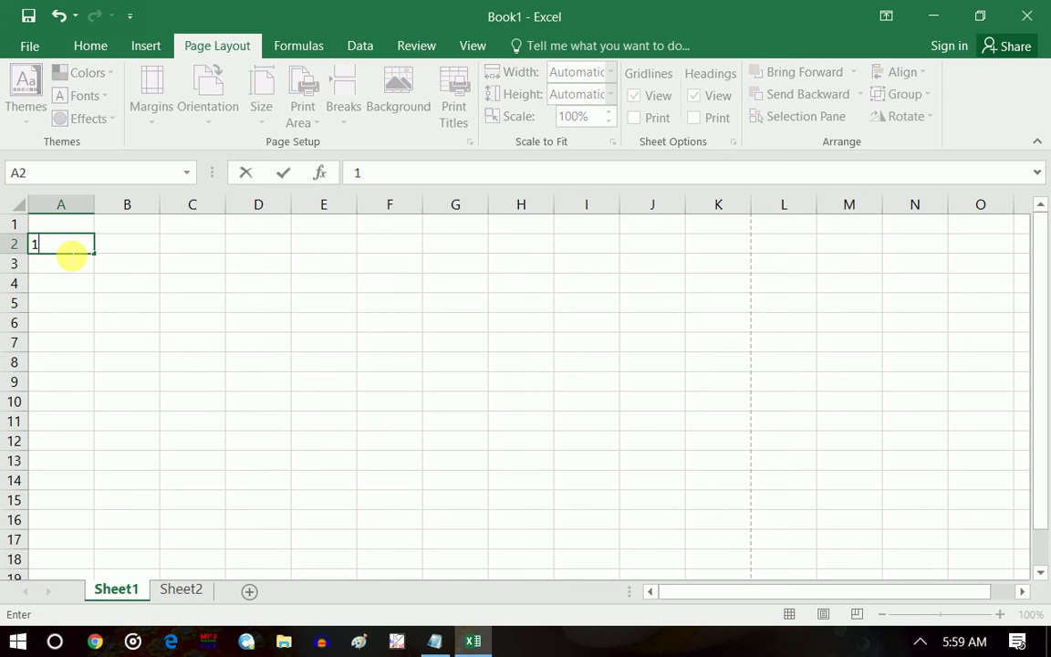
pyautogui.press('Tab')
pyautogui.write('2')
pyautogui.press('Tab')
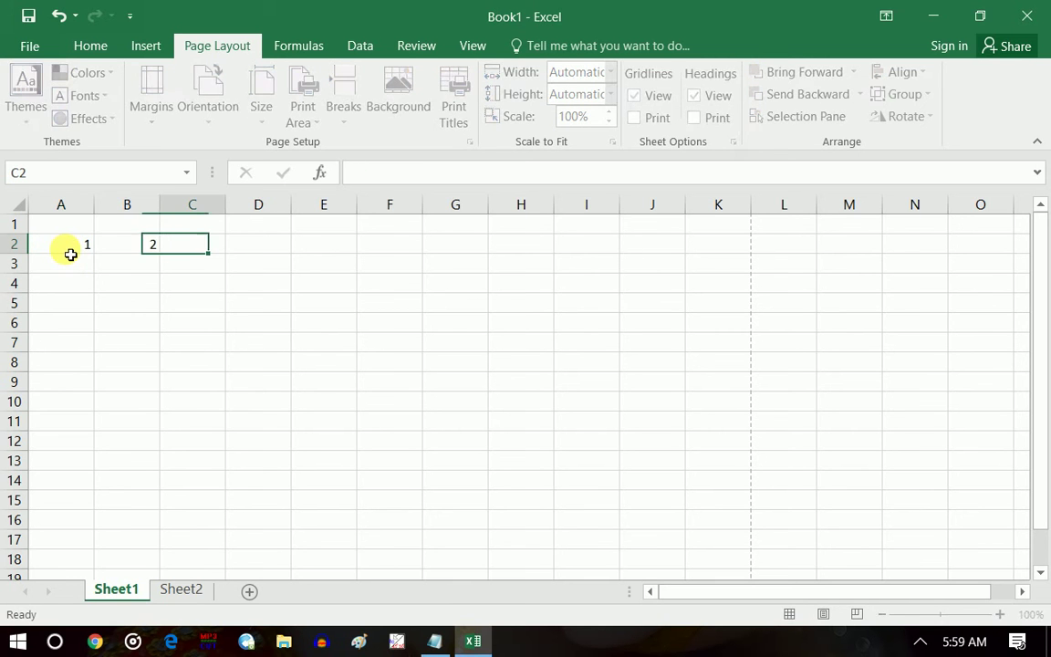
pyautogui.click(64, 279)
pyautogui.moveTo(77, 244); pyautogui.dragTo(169, 246)
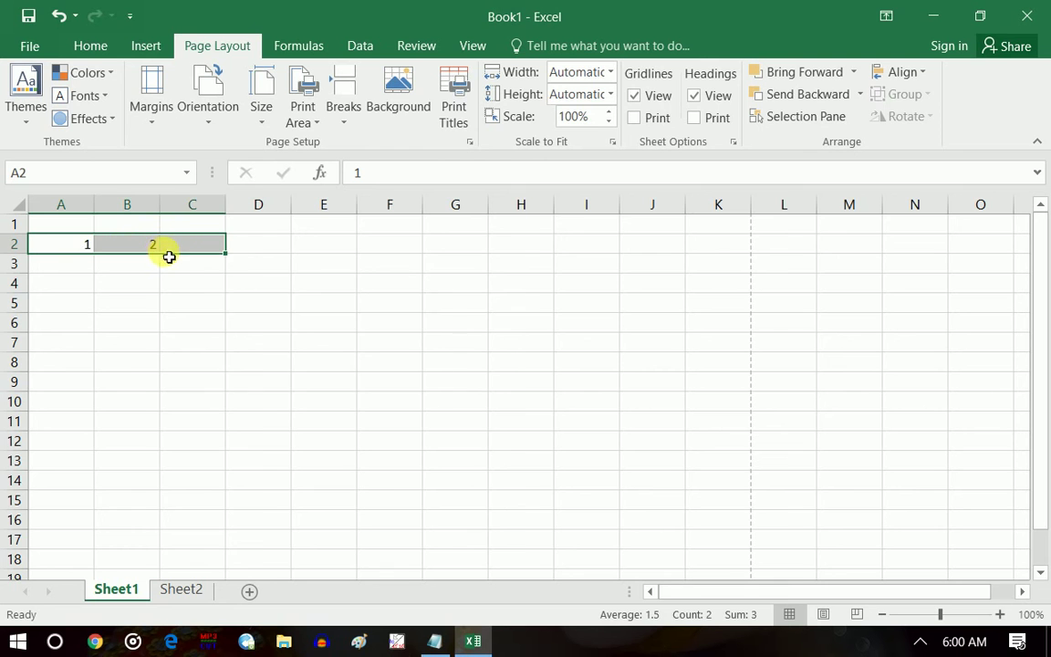
pyautogui.moveTo(87, 243); pyautogui.dragTo(924, 283)
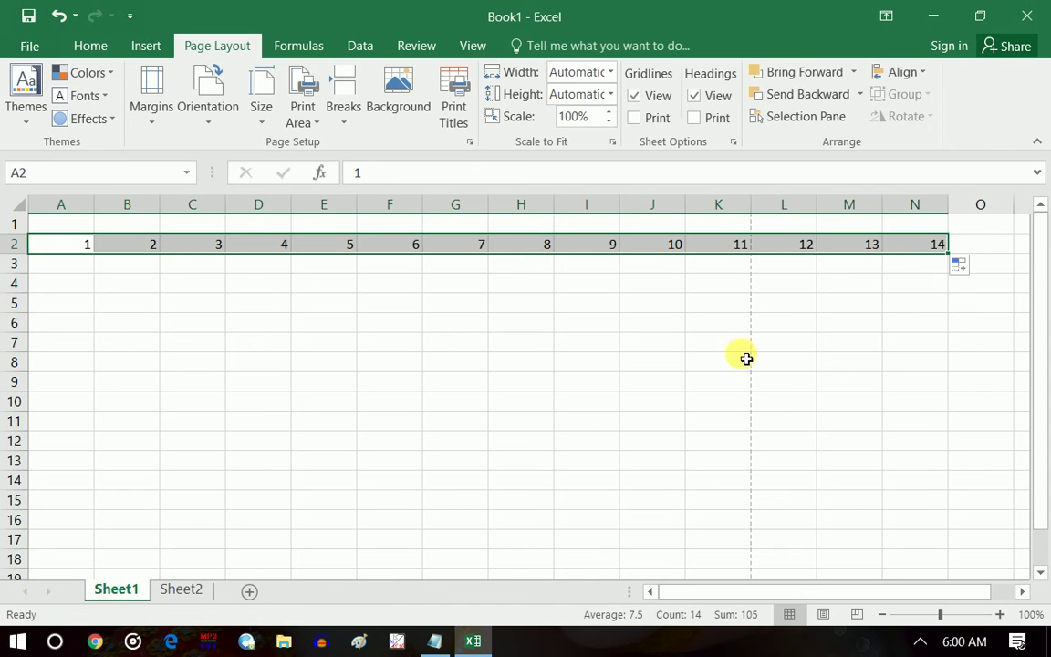
pyautogui.click(871, 360)
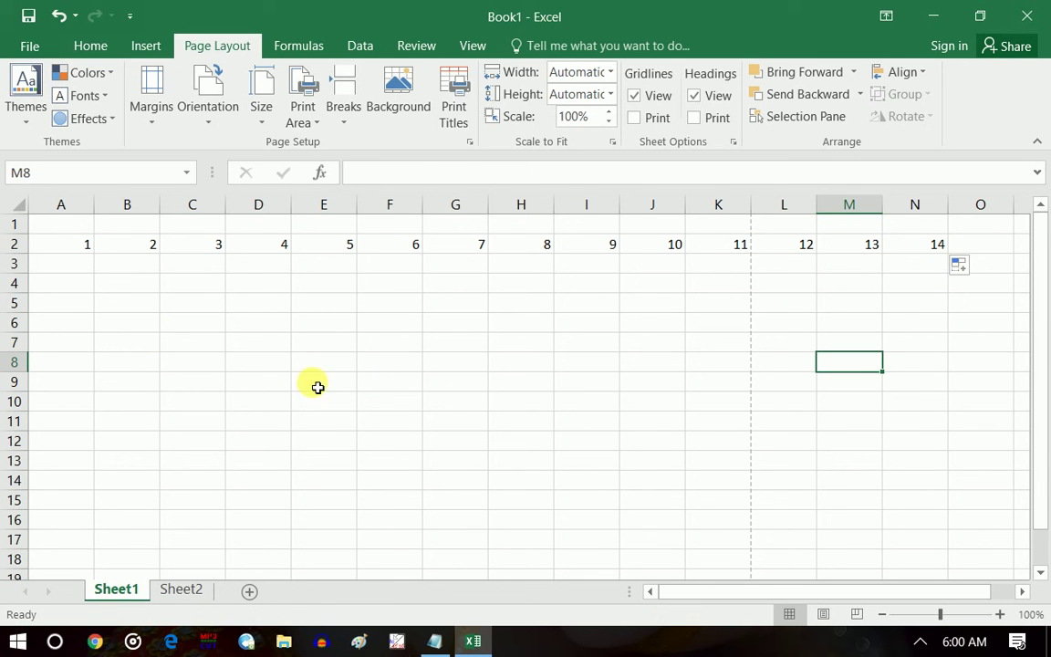
pyautogui.moveTo(149, 326); pyautogui.dragTo(90, 302)
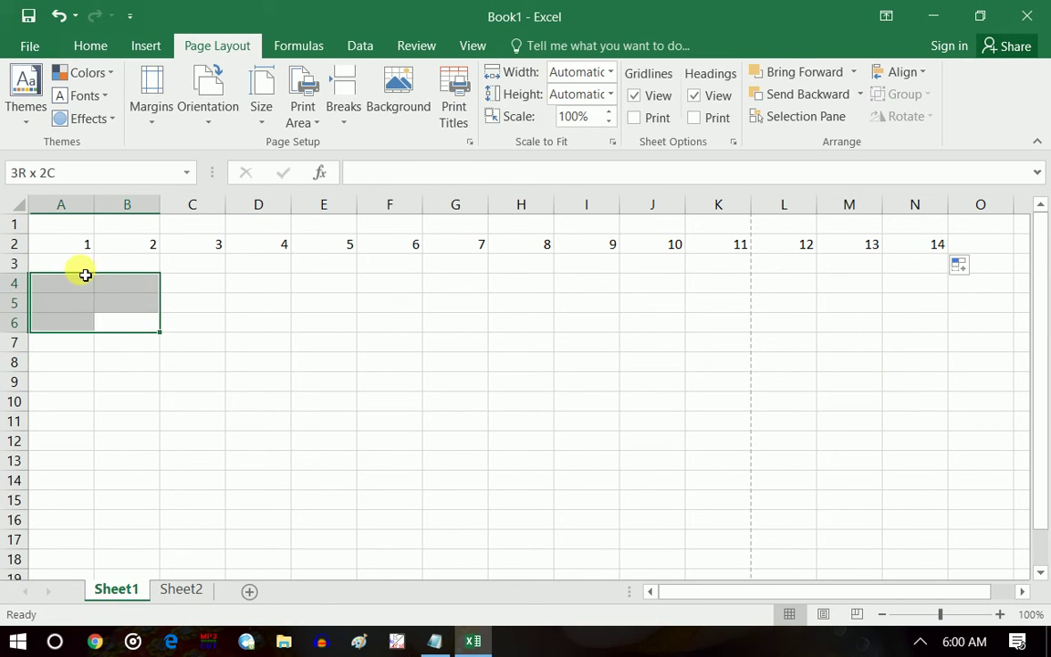
pyautogui.moveTo(90, 302); pyautogui.dragTo(157, 304)
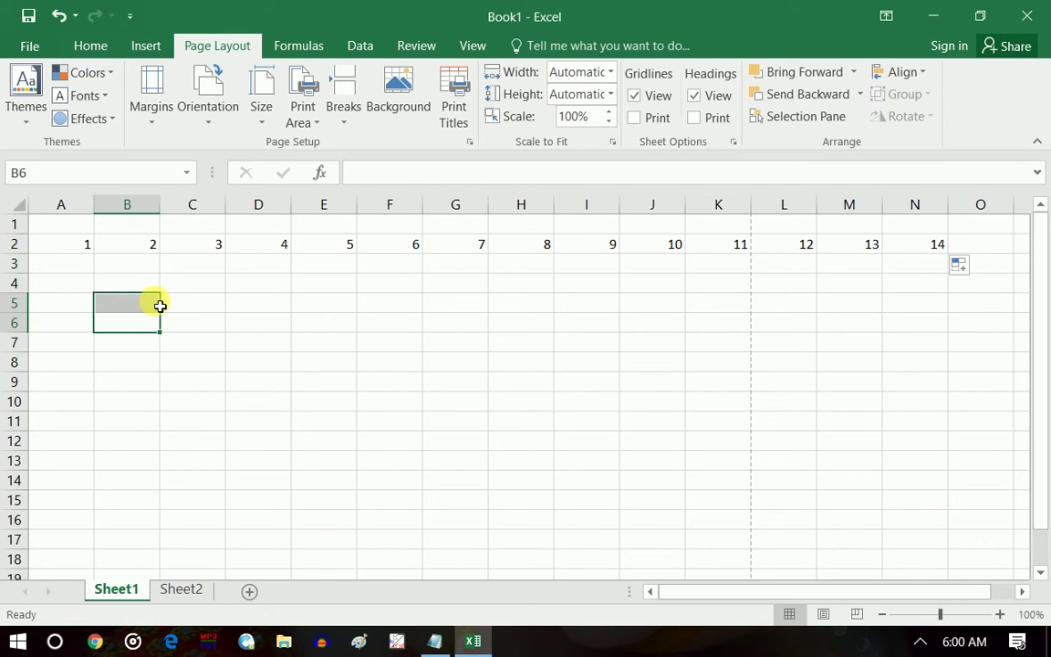
pyautogui.rightClick(159, 307)
pyautogui.press('Escape')
# Step: Enter 2 in A3 and fill the count down column A to 62
pyautogui.click(87, 264)
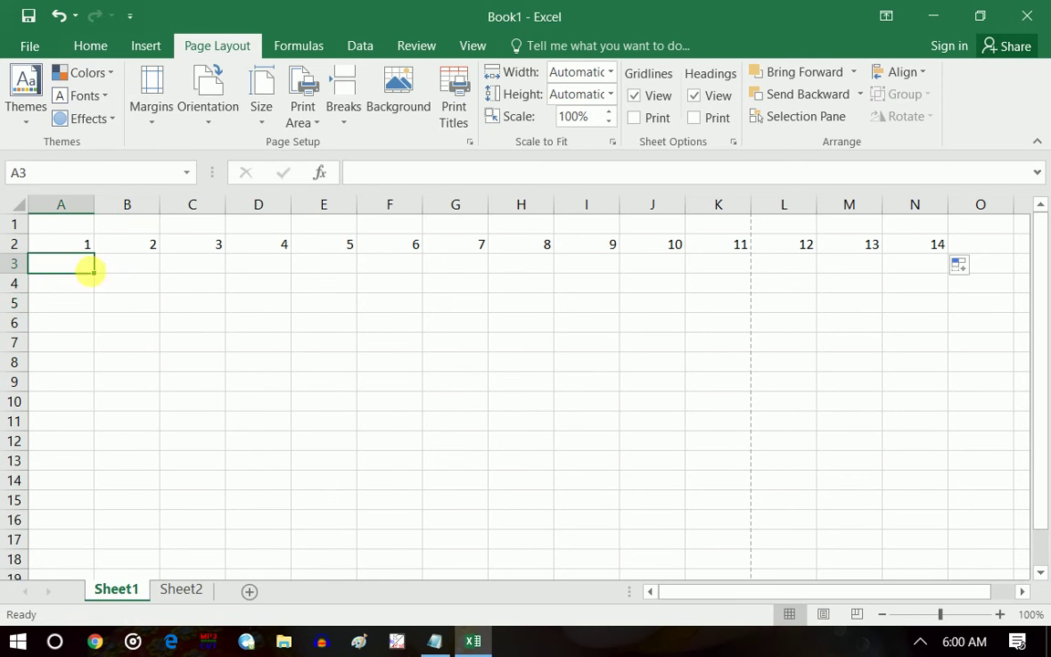
pyautogui.write('2')
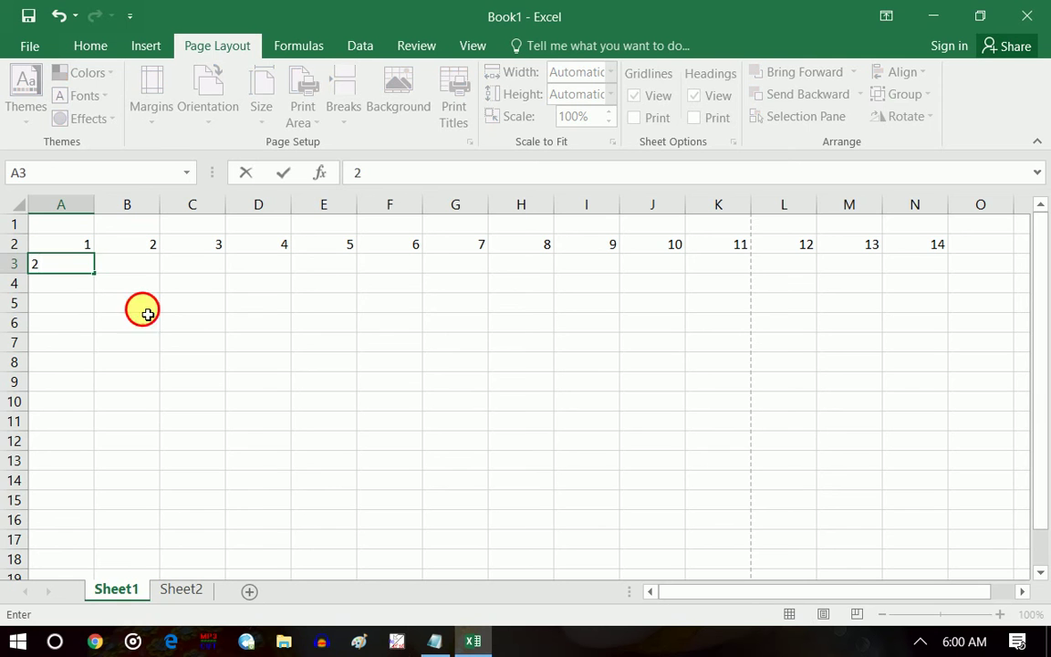
pyautogui.click(127, 310)
pyautogui.moveTo(85, 241); pyautogui.dragTo(86, 265)
pyautogui.click(94, 271)
pyautogui.moveTo(96, 277); pyautogui.dragTo(94, 641)
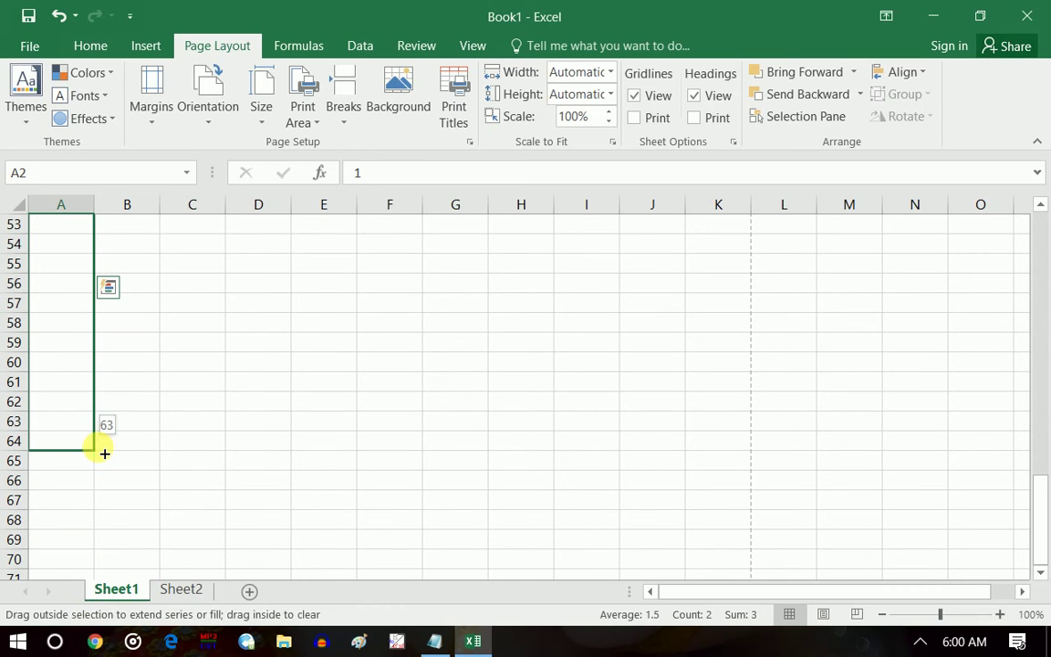
pyautogui.moveTo(94, 641)
pyautogui.mouseDown()
pyautogui.moveTo(146, 444)
pyautogui.moveTo(95, 441)
pyautogui.mouseUp()
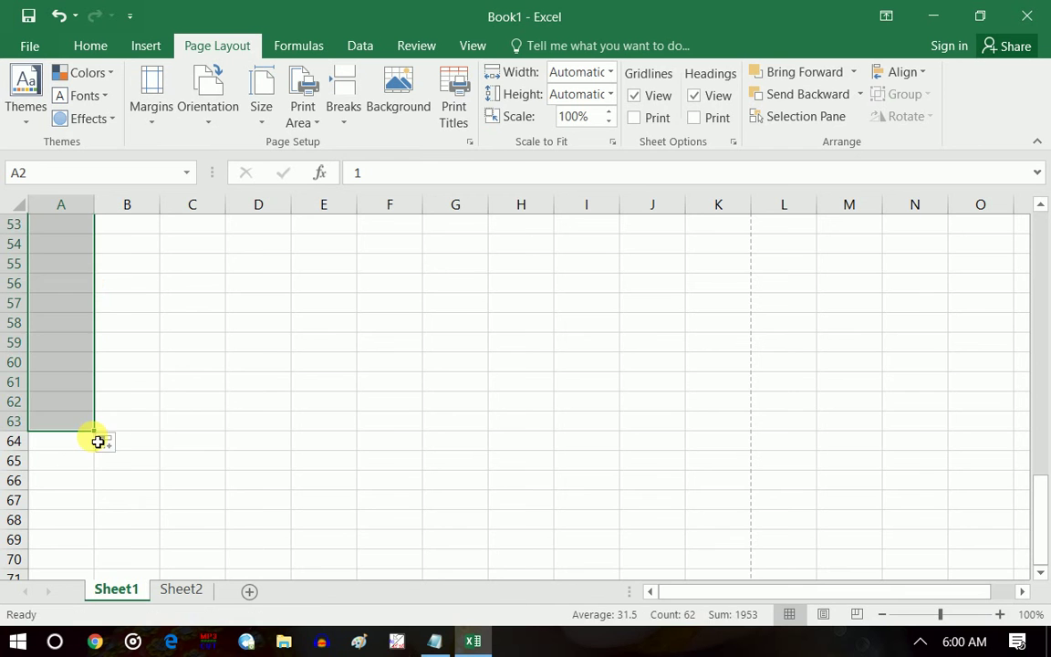
pyautogui.click(195, 420)
# Step: Review the numbered sheet and the lesson notes, and open Print Preview with Ctrl+P
pyautogui.scroll(1, 196, 421)
pyautogui.scroll(3, 206, 385)
pyautogui.scroll(14, 226, 347)
pyautogui.scroll(-4, 605, 307)
pyautogui.scroll(3, 638, 317)
pyautogui.scroll(1, 731, 286)
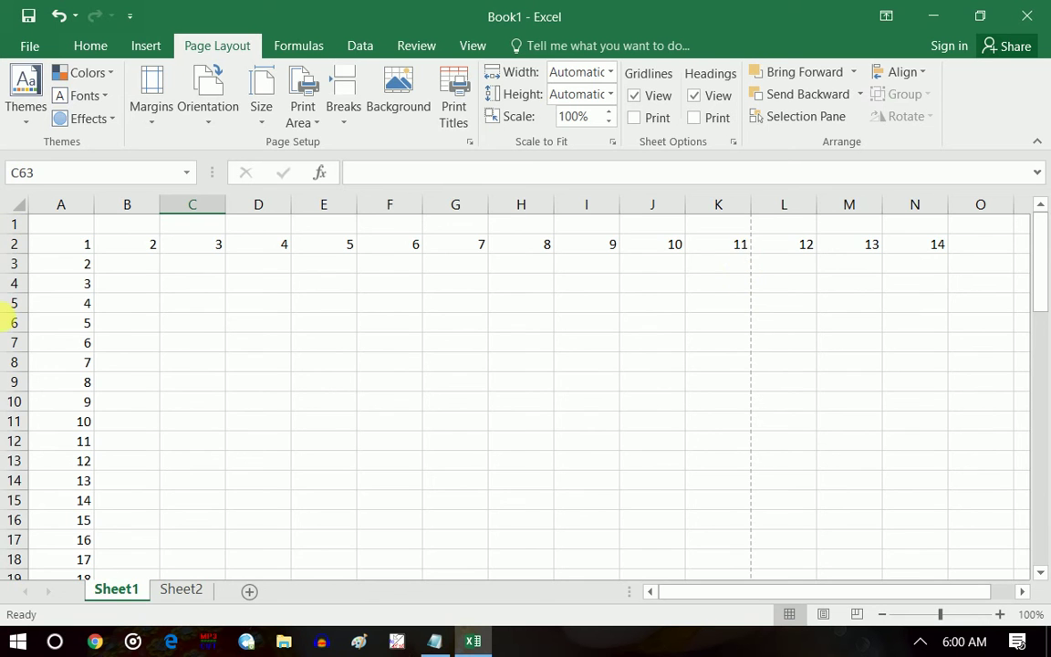
pyautogui.scroll(-3, 172, 448)
pyautogui.scroll(-9, 169, 462)
pyautogui.scroll(-3, 144, 451)
pyautogui.scroll(1, 107, 398)
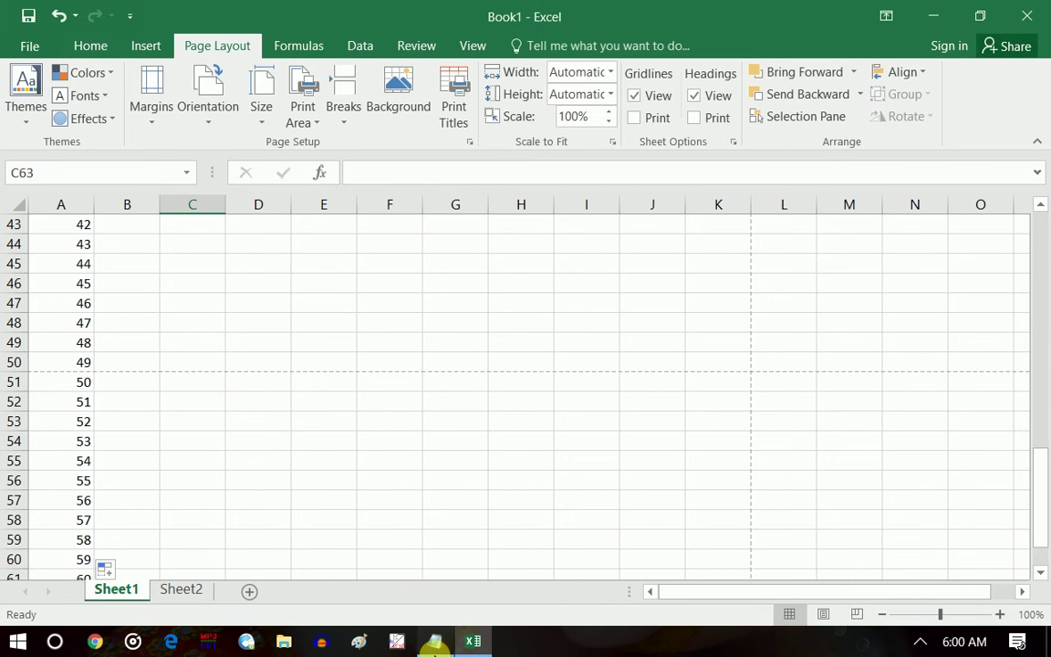
pyautogui.click(434, 642)
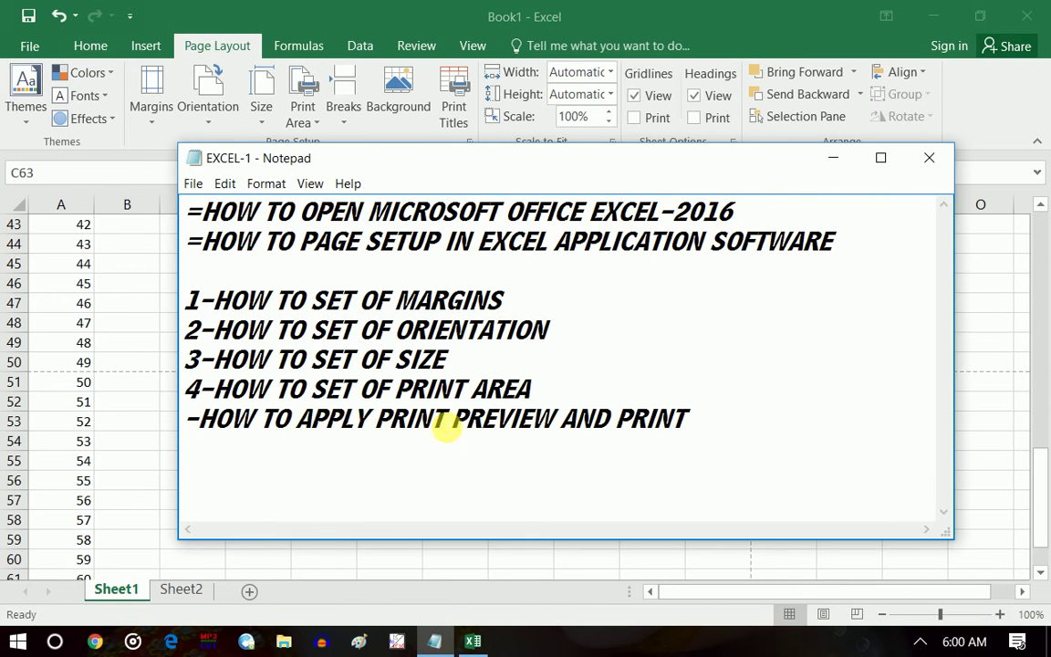
pyautogui.click(832, 158)
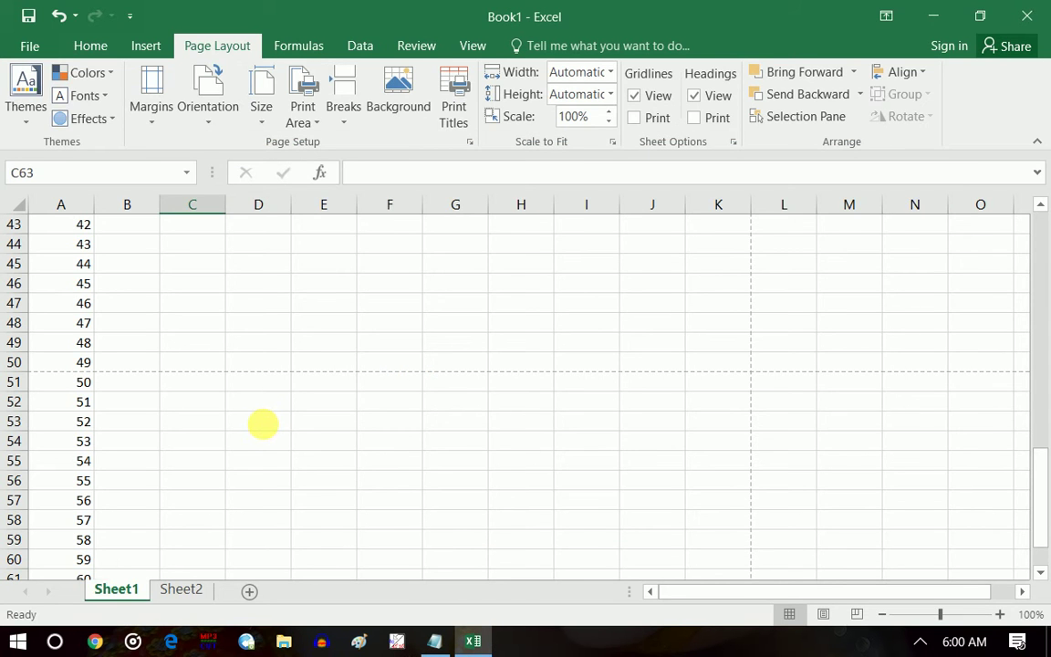
pyautogui.hotkey('ctrl', 'p')
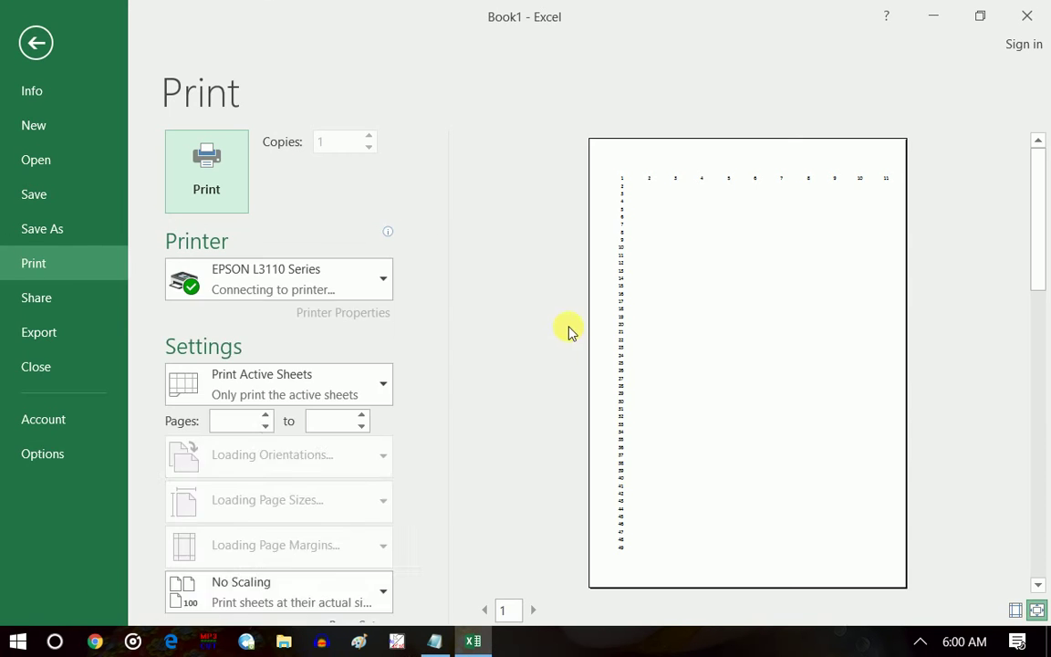
pyautogui.click(1012, 611)
pyautogui.click(1038, 612)
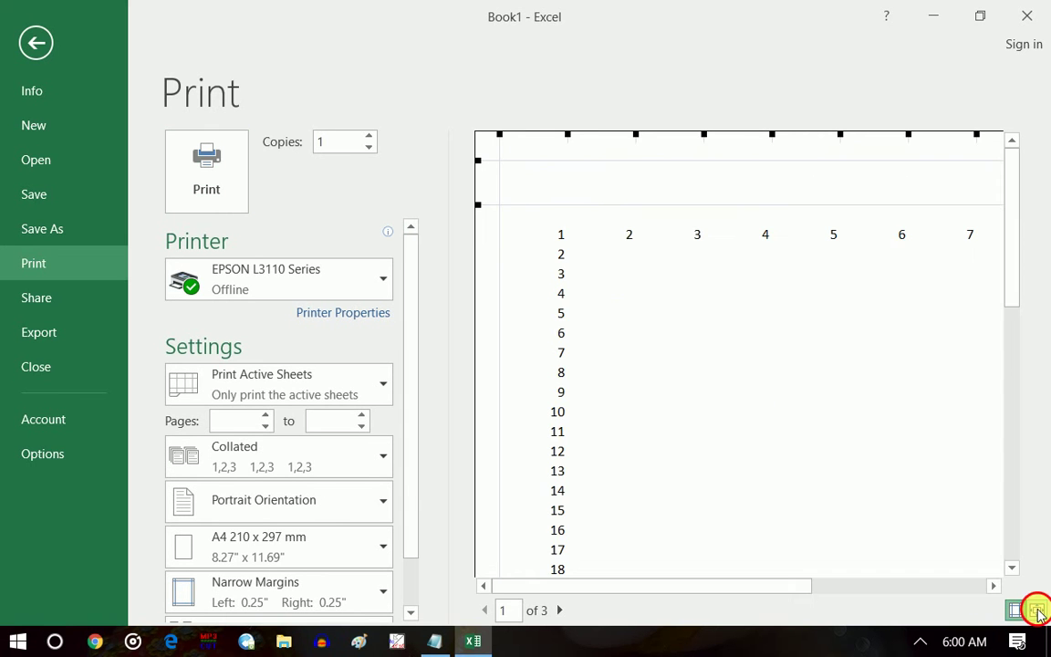
pyautogui.click(1037, 611)
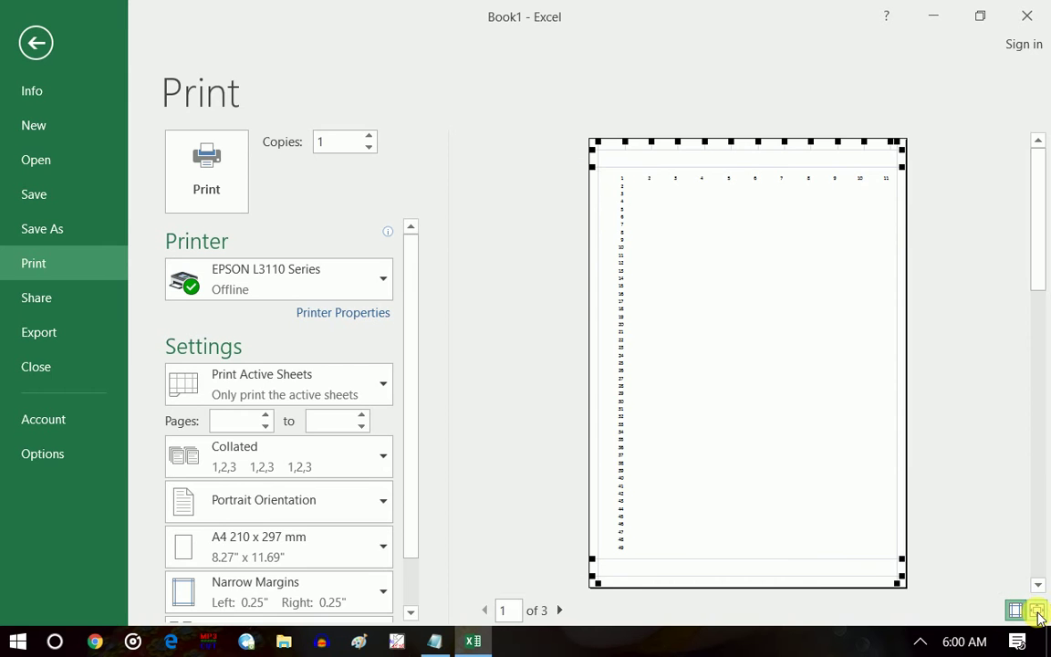
pyautogui.click(1037, 611)
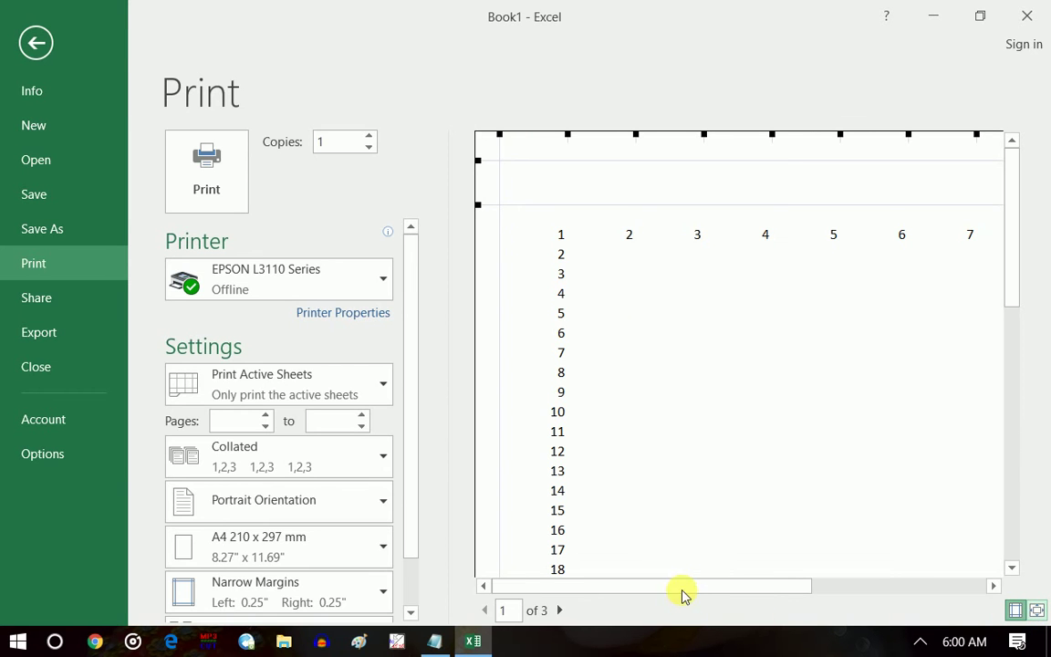
pyautogui.moveTo(682, 589); pyautogui.dragTo(856, 589)
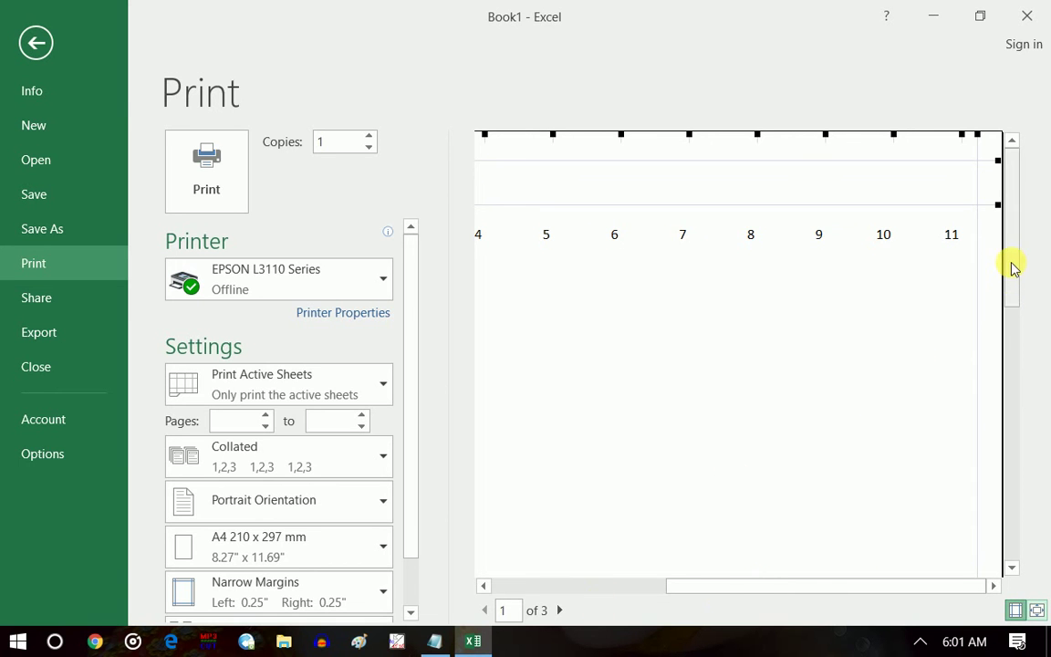
pyautogui.moveTo(1012, 267); pyautogui.dragTo(1012, 537)
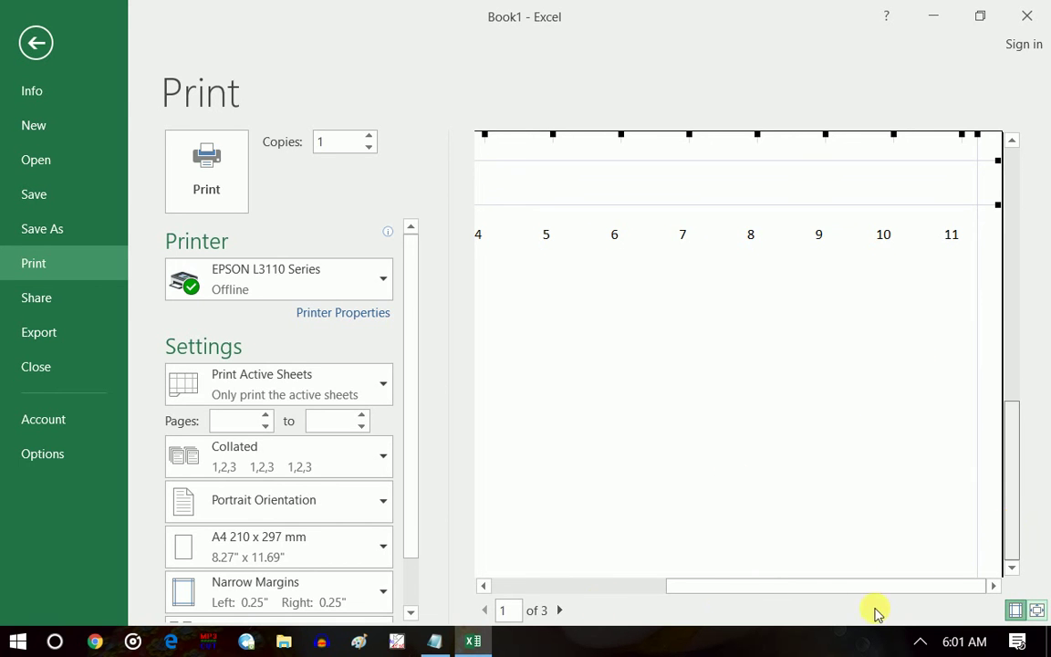
pyautogui.moveTo(884, 586); pyautogui.dragTo(570, 588)
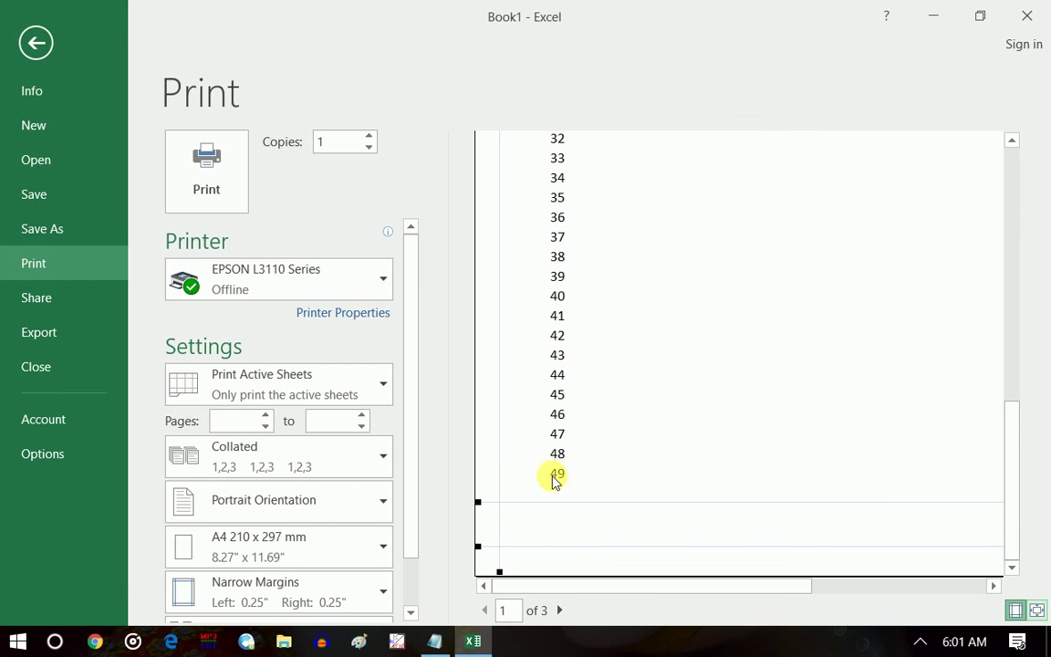
pyautogui.scroll(1, 538, 470)
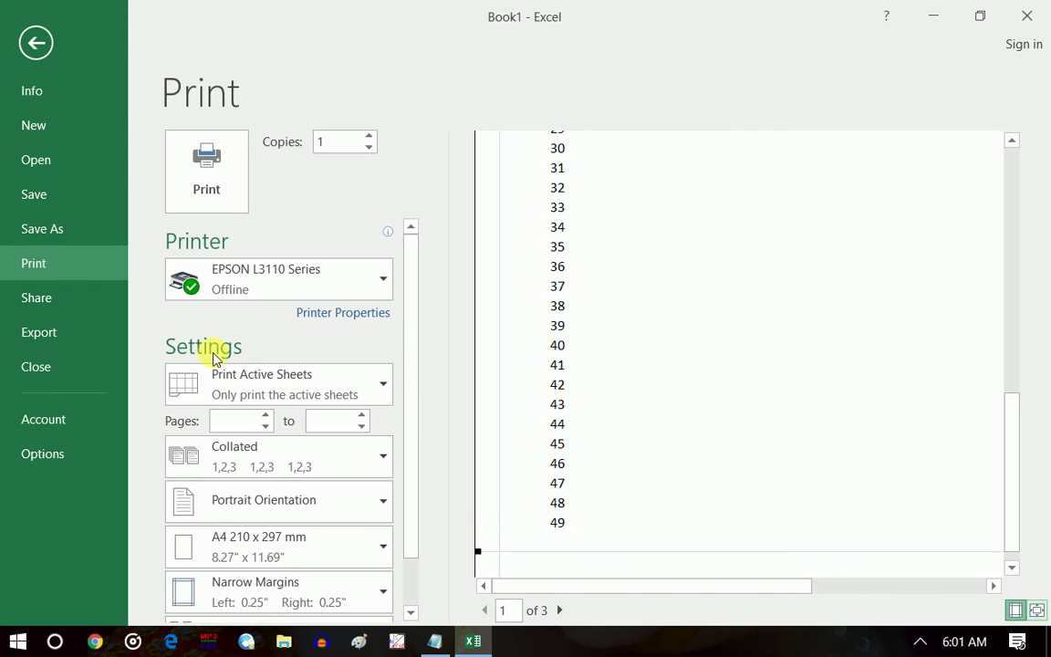
pyautogui.click(36, 42)
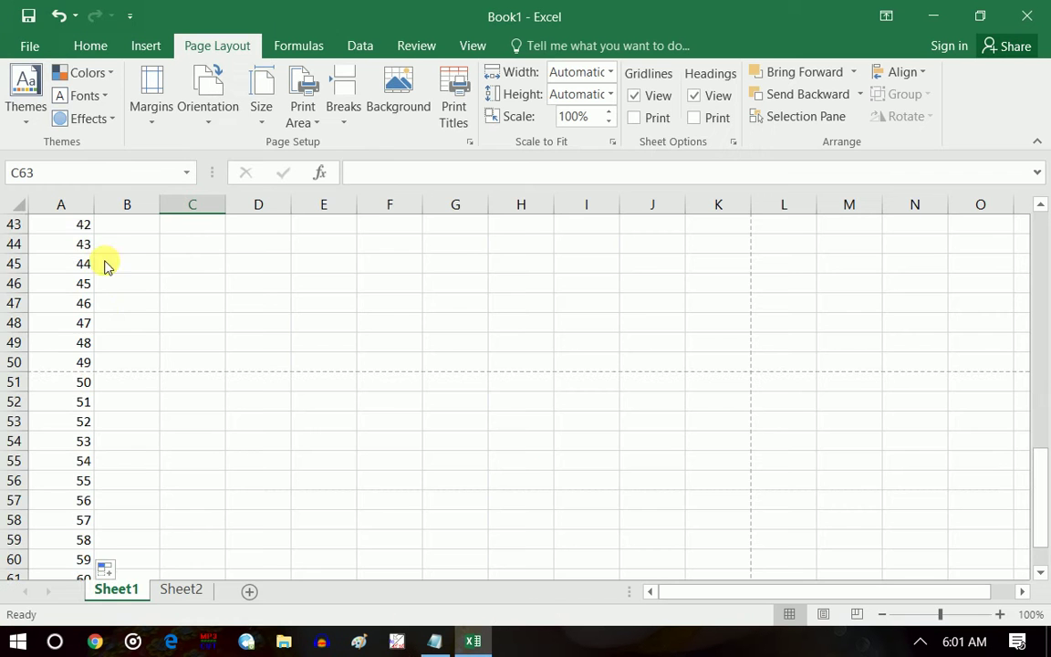
pyautogui.scroll(4, 148, 352)
pyautogui.scroll(7, 352, 368)
pyautogui.scroll(3, 548, 310)
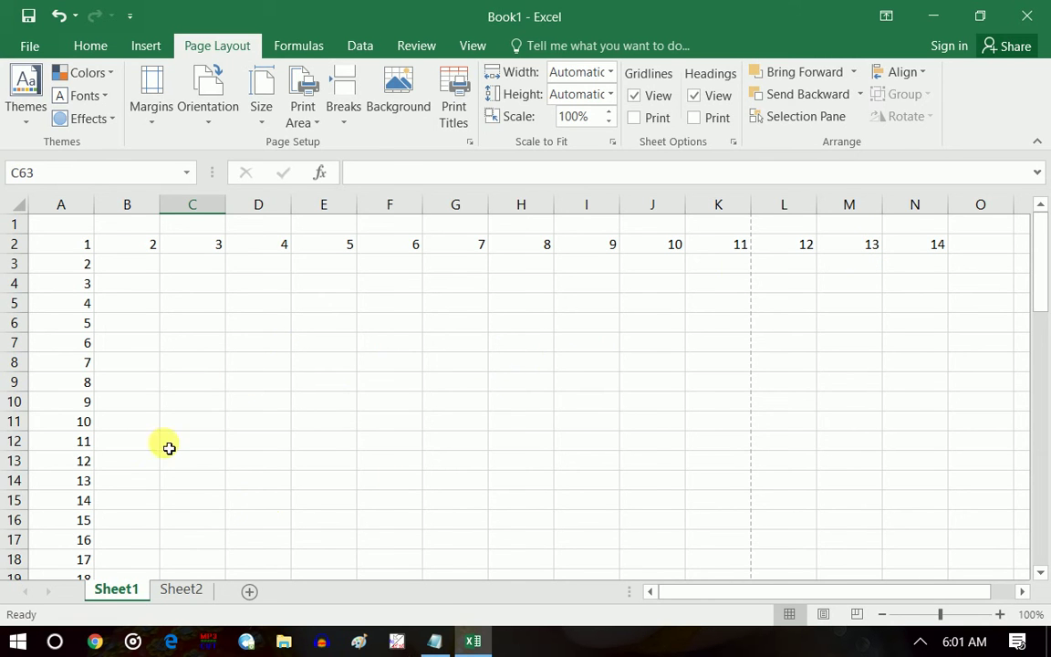
pyautogui.scroll(-6, 369, 469)
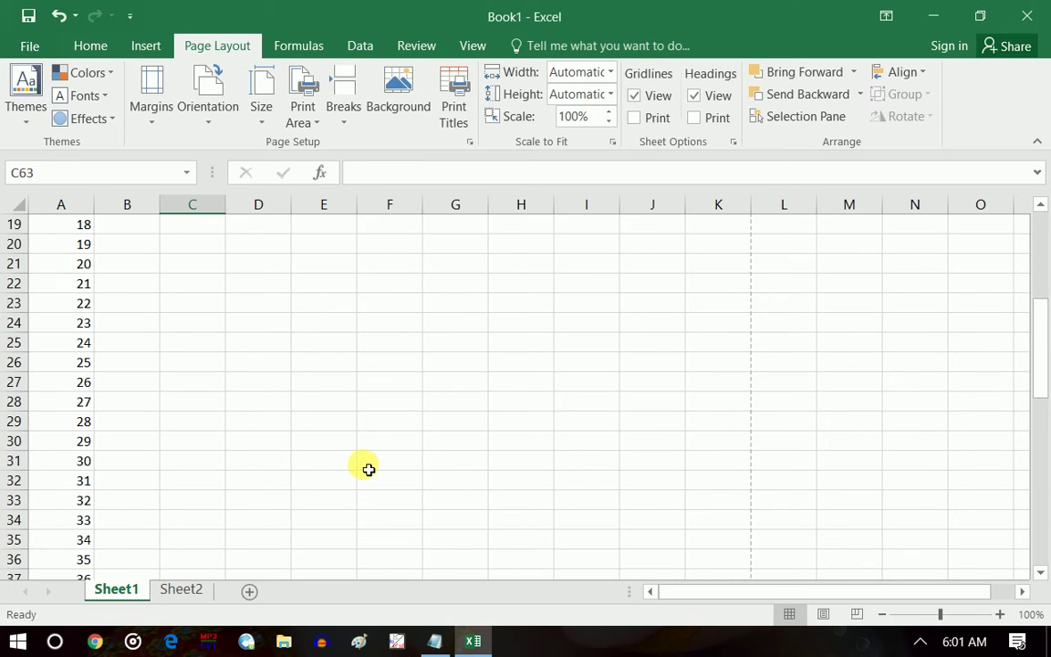
pyautogui.scroll(-3, 365, 469)
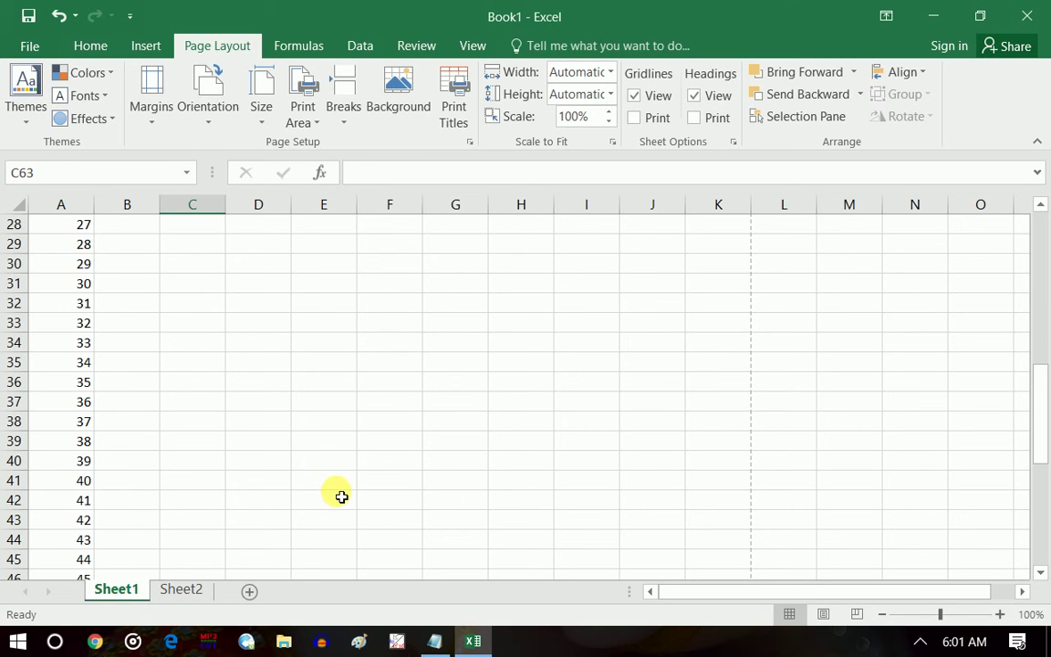
pyautogui.scroll(3, 384, 429)
pyautogui.scroll(-3, 415, 389)
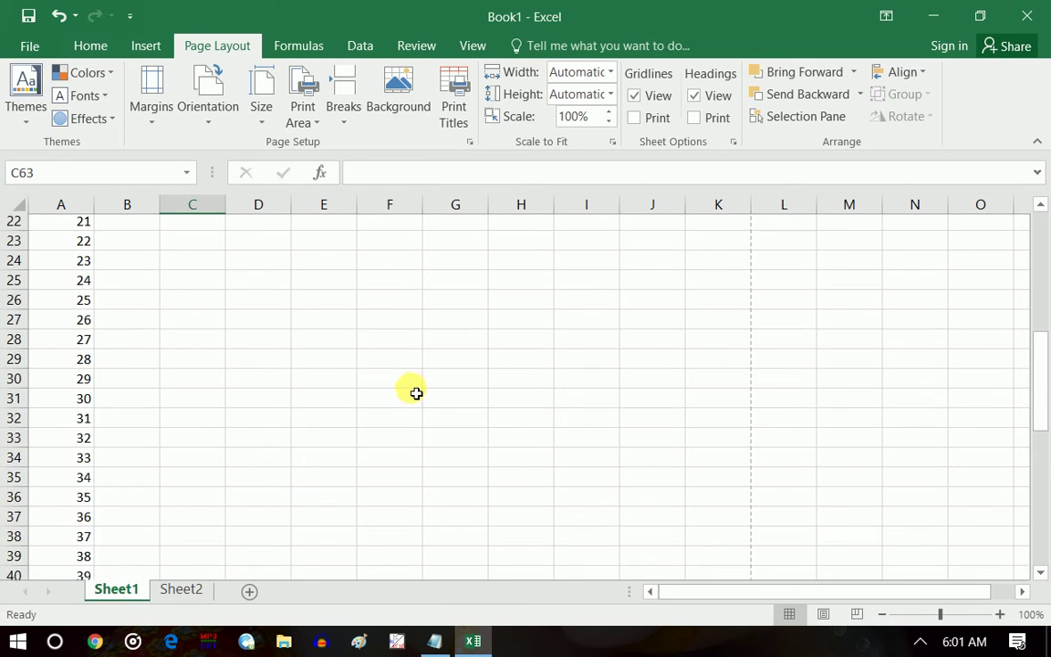
pyautogui.scroll(-4, 415, 393)
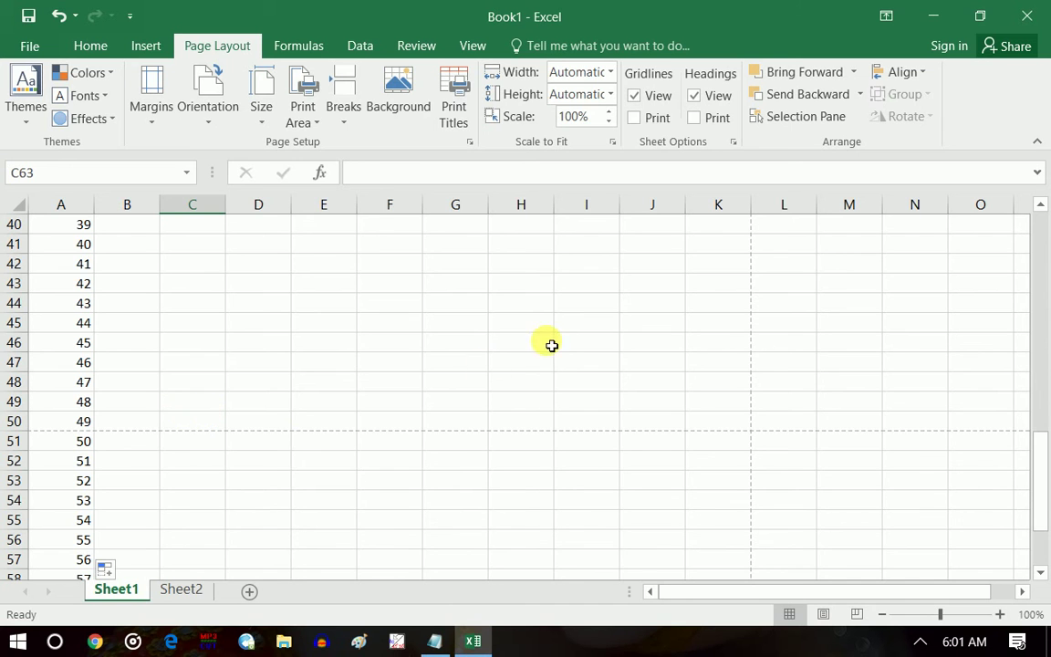
pyautogui.scroll(1, 681, 333)
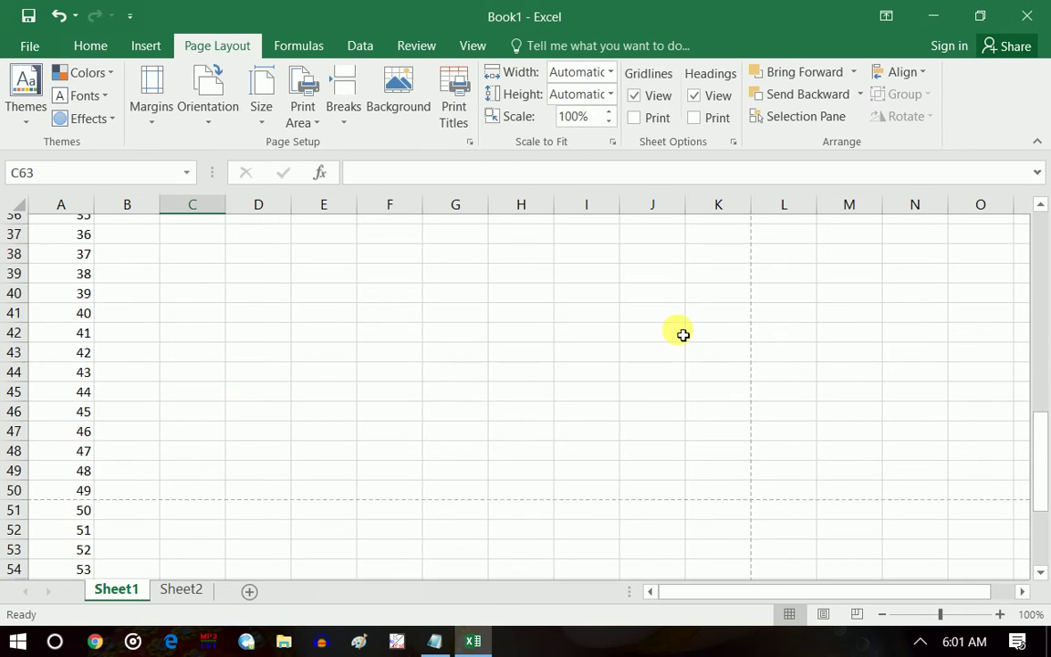
pyautogui.scroll(4, 702, 330)
pyautogui.scroll(4, 711, 324)
pyautogui.scroll(4, 714, 321)
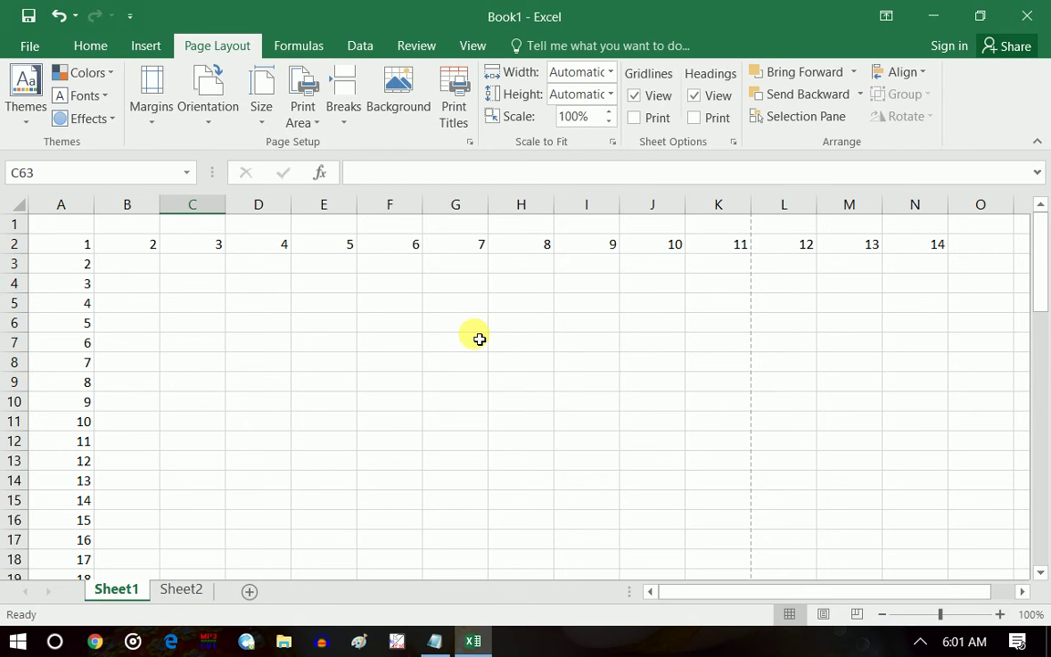
pyautogui.hotkey('ctrl', 'p')
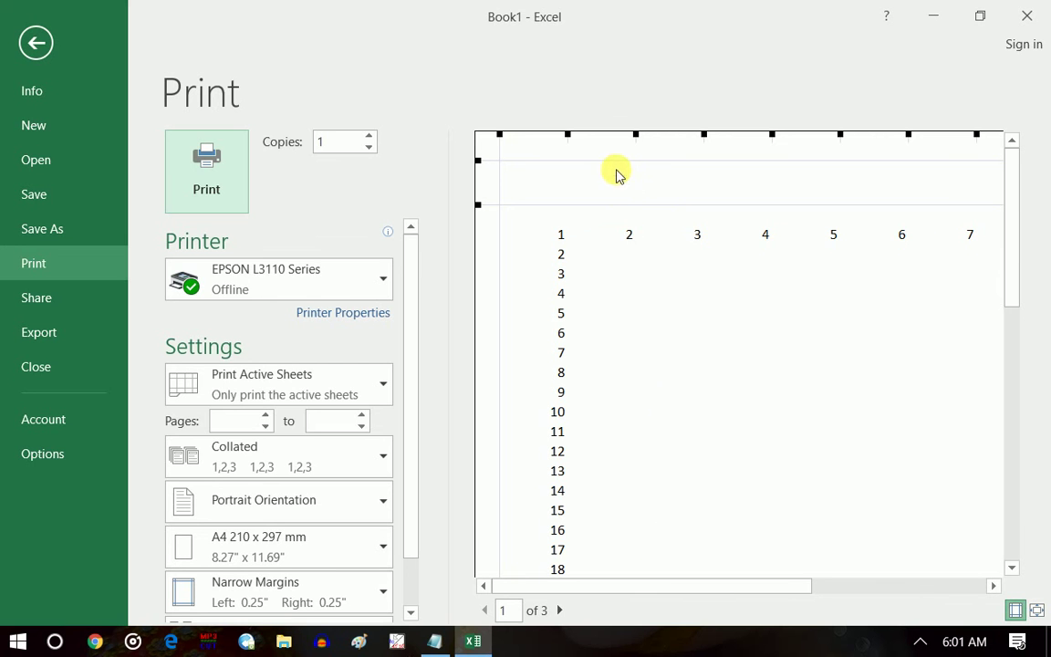
# Step: In print preview, drag the header, top, left, right, footer and bottom margins toward the page edges
pyautogui.moveTo(608, 163); pyautogui.dragTo(615, 142)
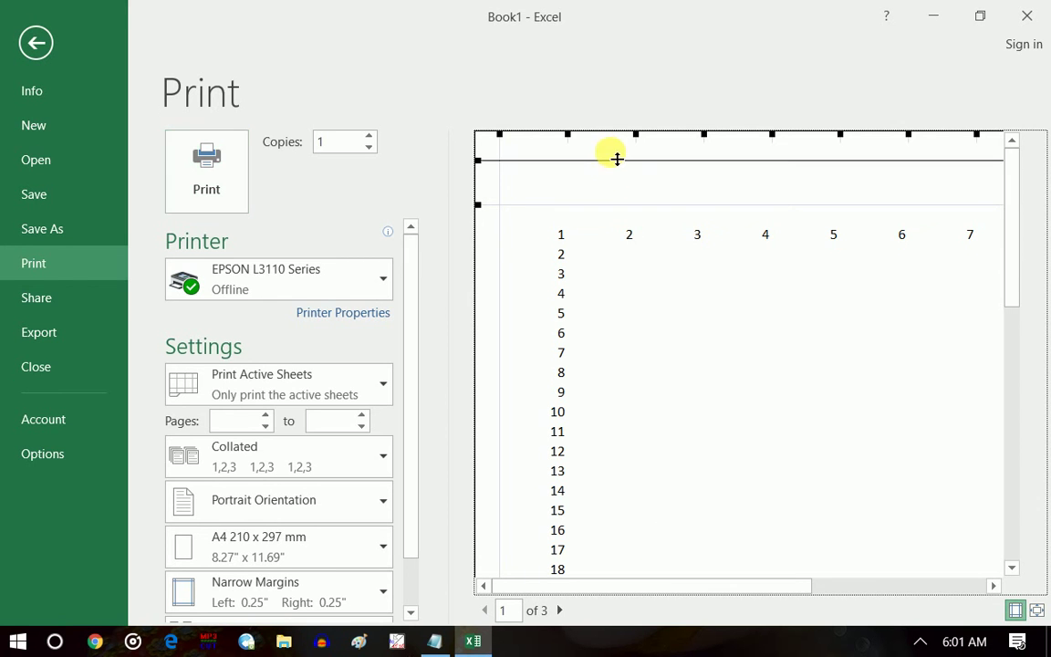
pyautogui.moveTo(605, 207); pyautogui.dragTo(614, 160)
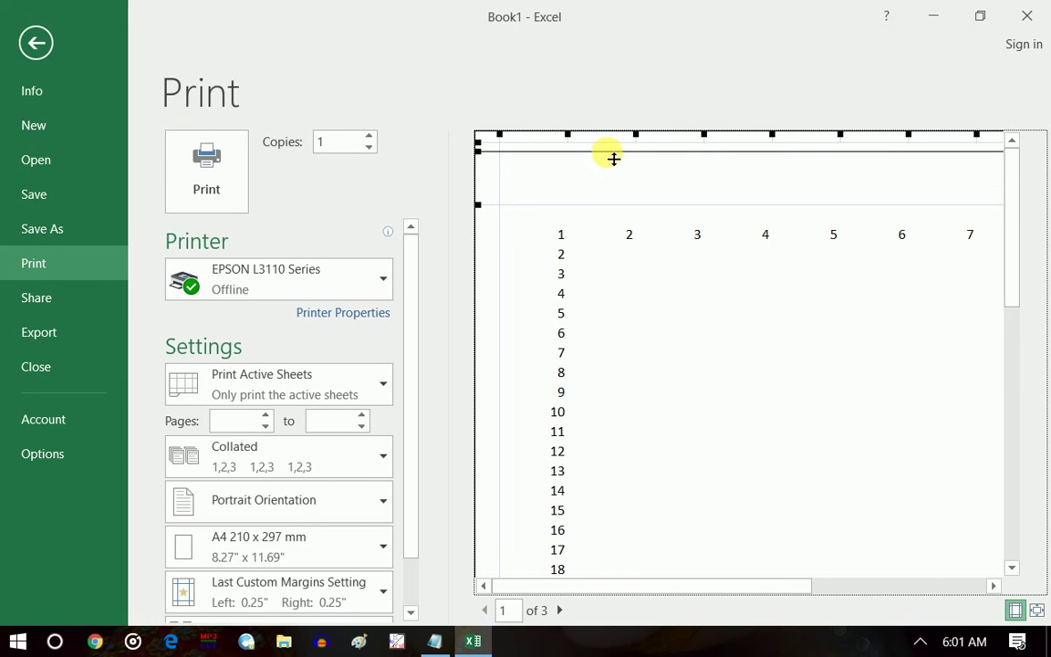
pyautogui.moveTo(499, 261); pyautogui.dragTo(488, 262)
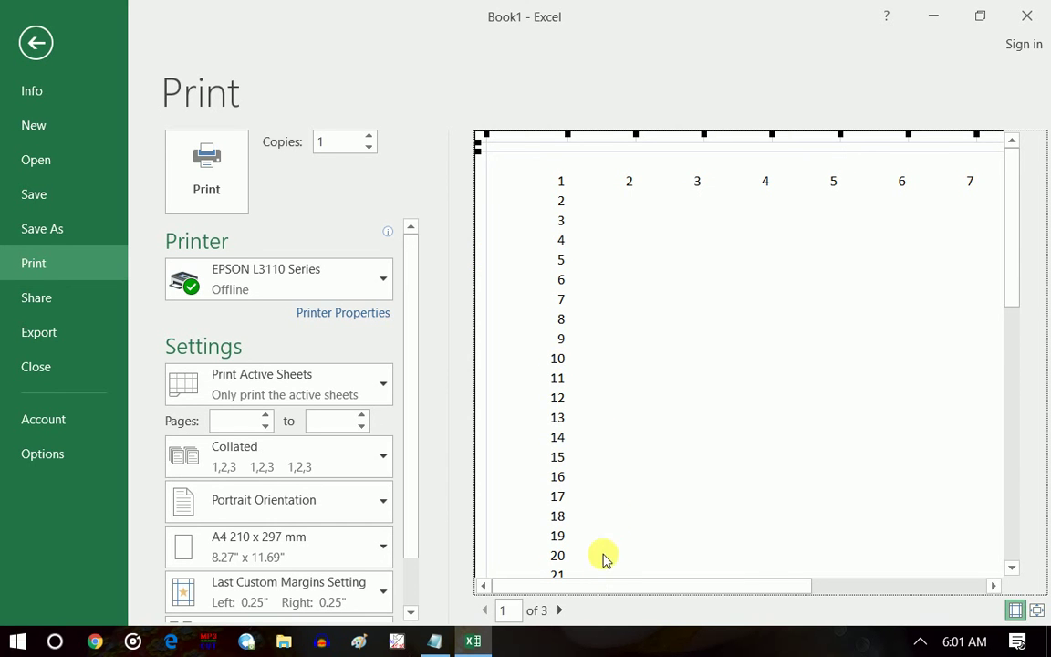
pyautogui.moveTo(629, 587); pyautogui.dragTo(744, 593)
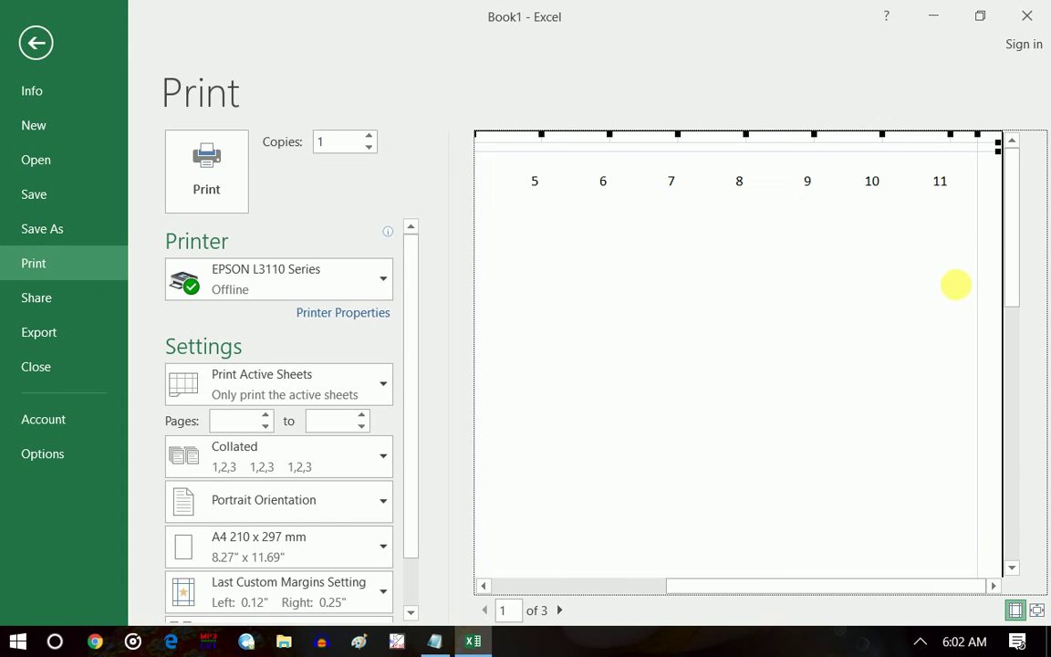
pyautogui.moveTo(987, 246); pyautogui.dragTo(1000, 239)
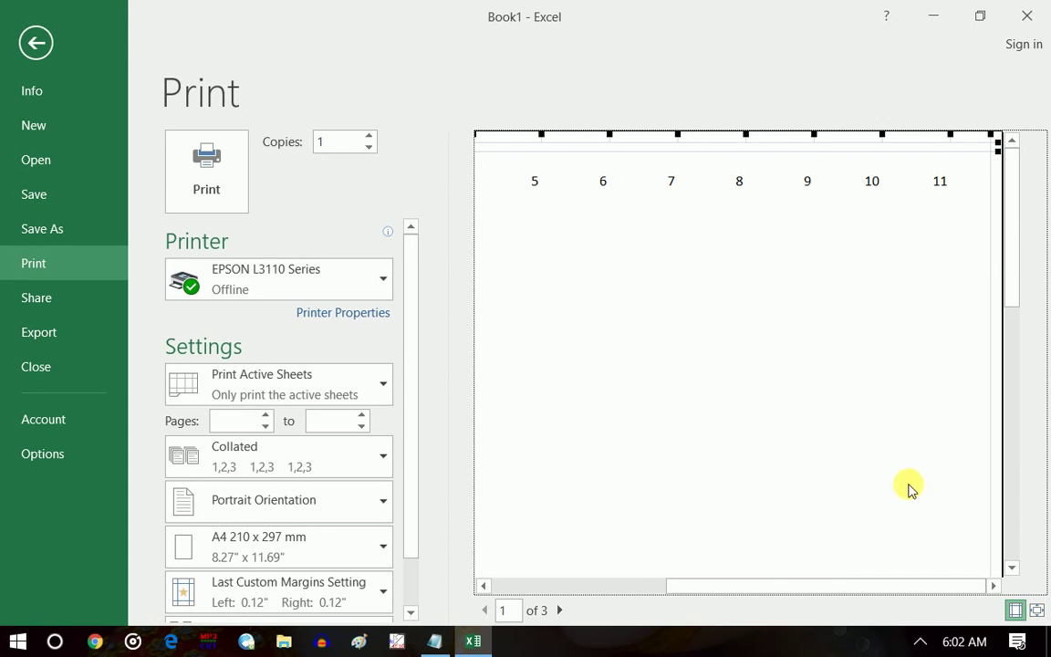
pyautogui.moveTo(851, 585); pyautogui.dragTo(705, 626)
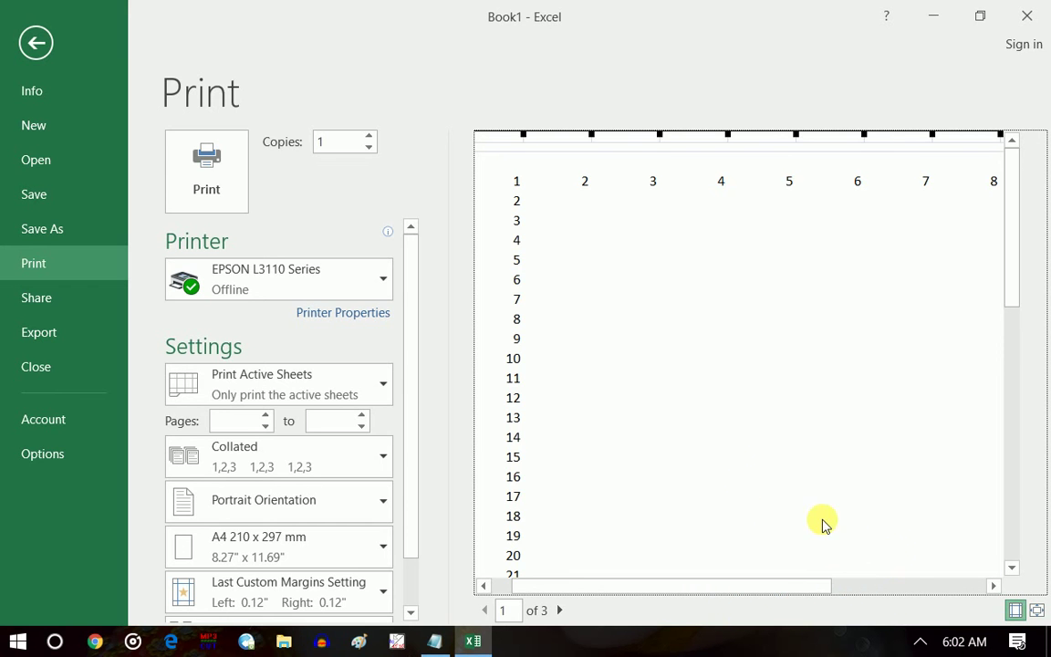
pyautogui.scroll(-1, 703, 472)
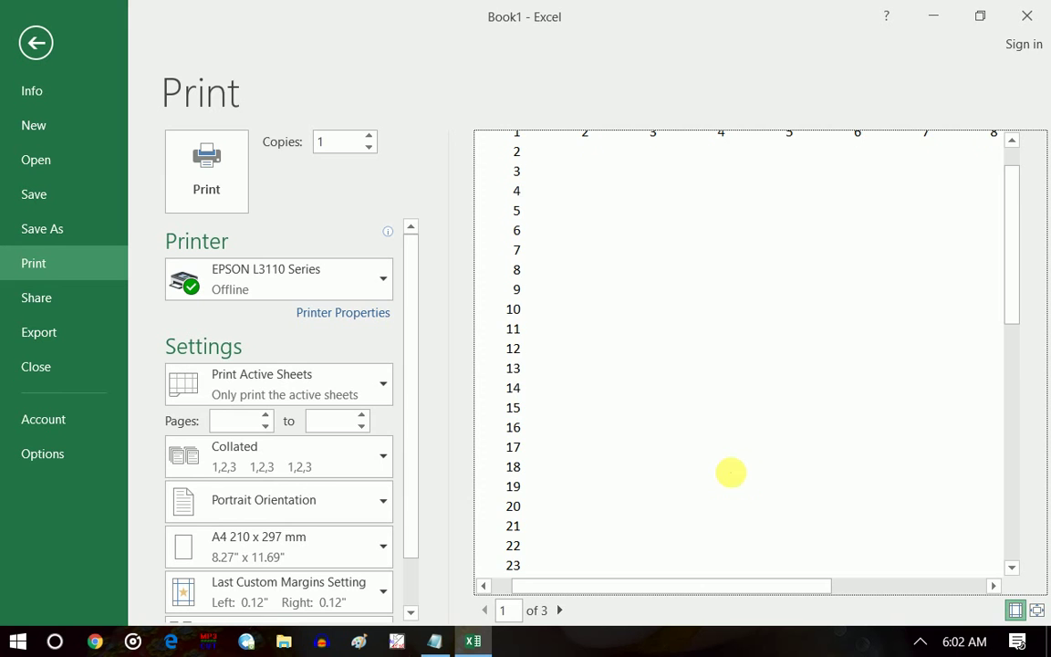
pyautogui.scroll(-3, 730, 479)
pyautogui.scroll(-5, 718, 501)
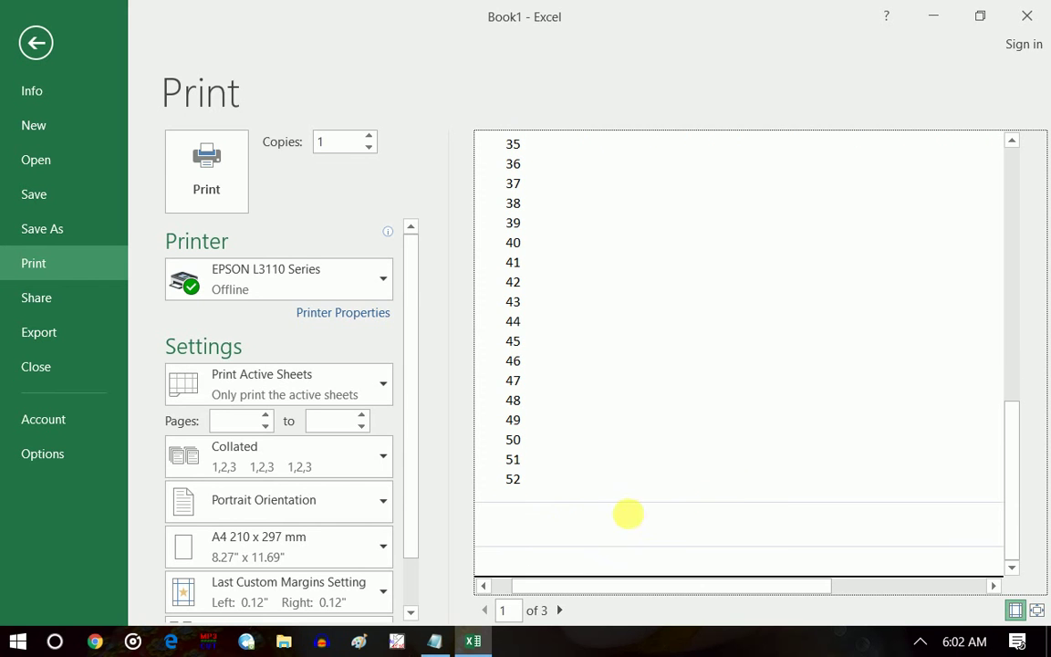
pyautogui.moveTo(579, 551); pyautogui.dragTo(577, 566)
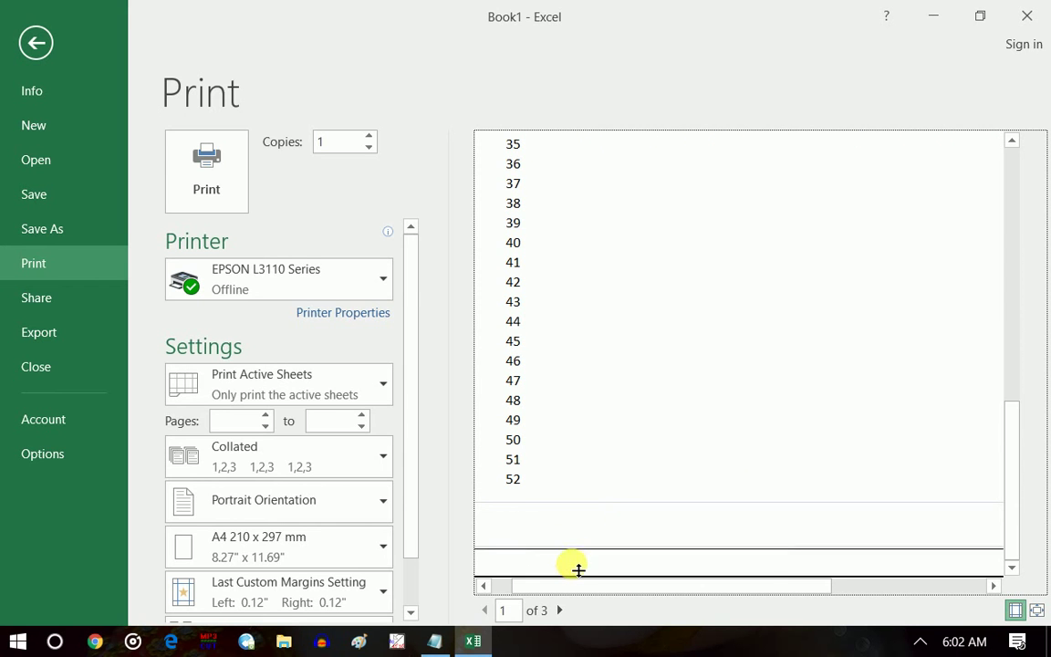
pyautogui.moveTo(576, 503); pyautogui.dragTo(582, 564)
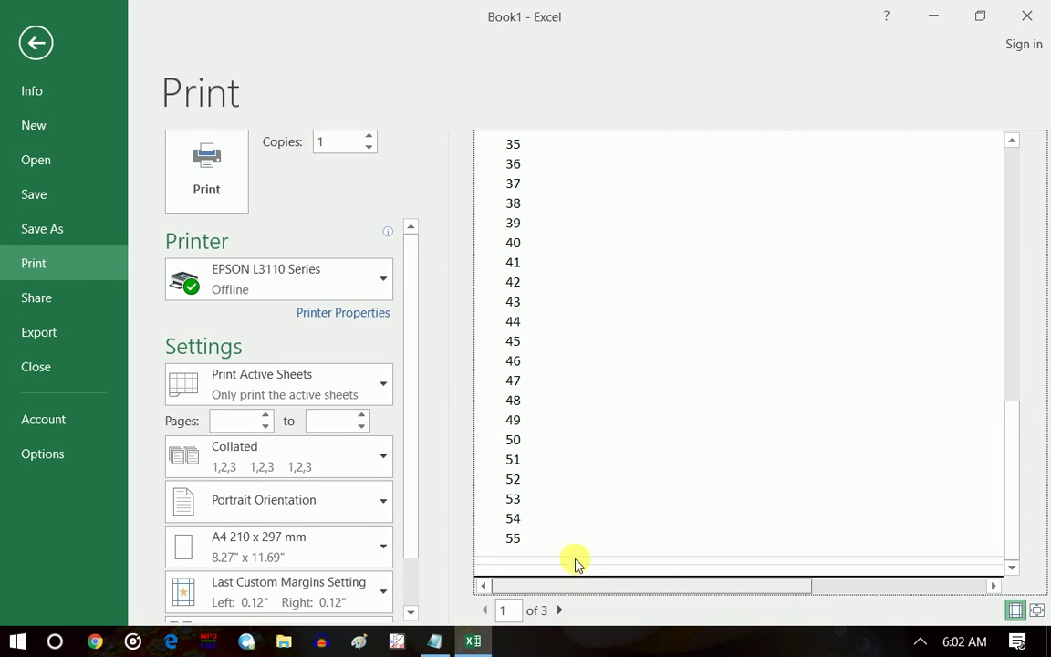
pyautogui.moveTo(659, 584); pyautogui.dragTo(911, 605)
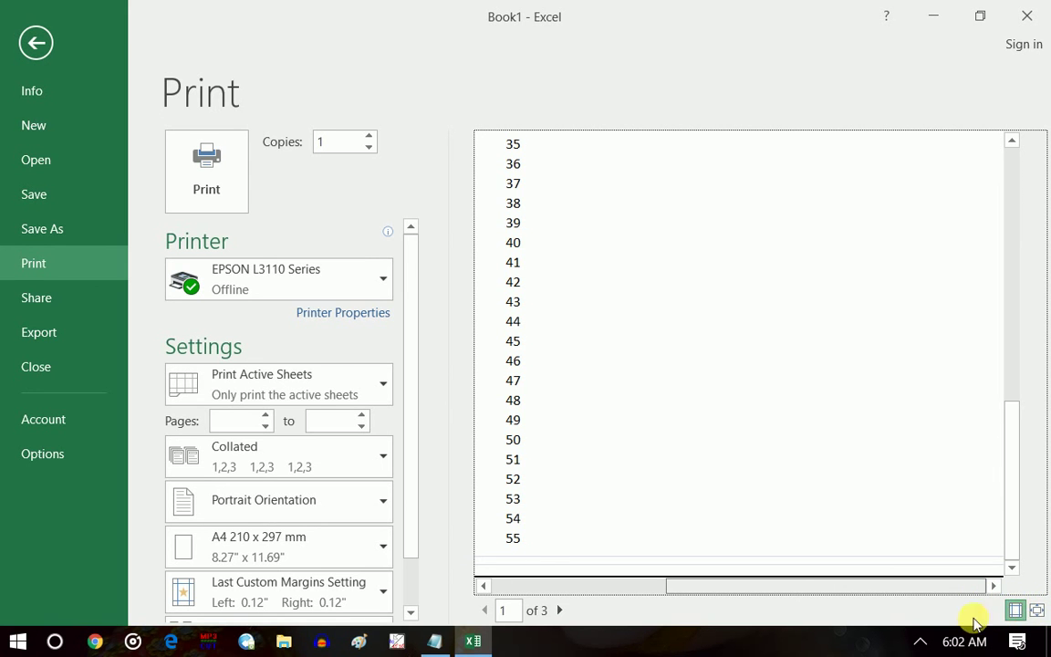
pyautogui.hscroll(-2, 741, 575)
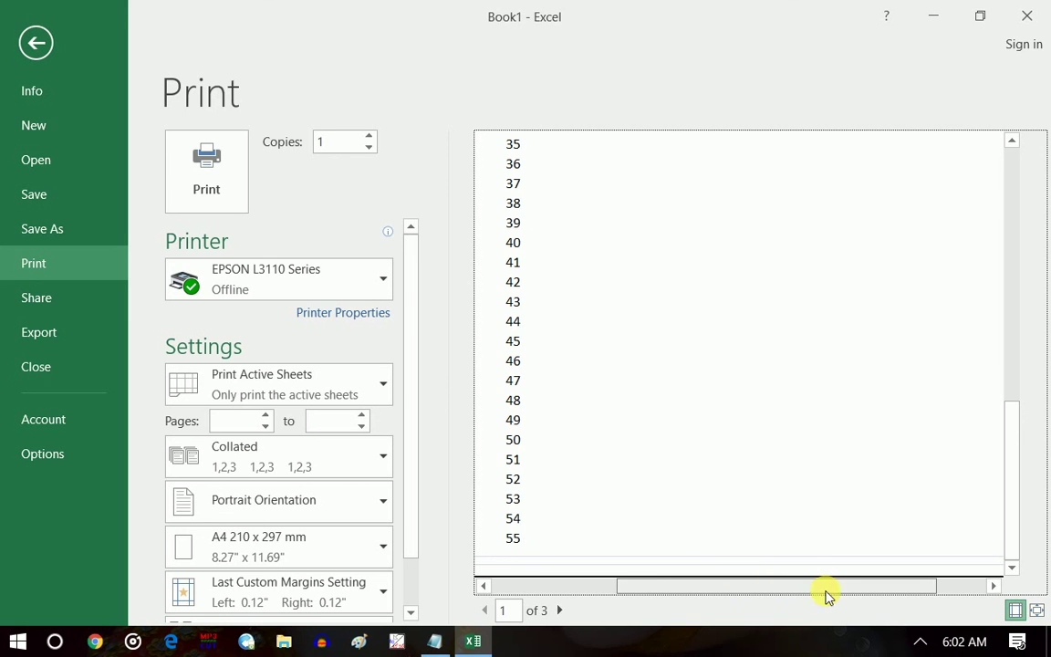
# Step: Zoom the preview to the whole page, return to the sheet, and recheck the print preview
pyautogui.click(1022, 613)
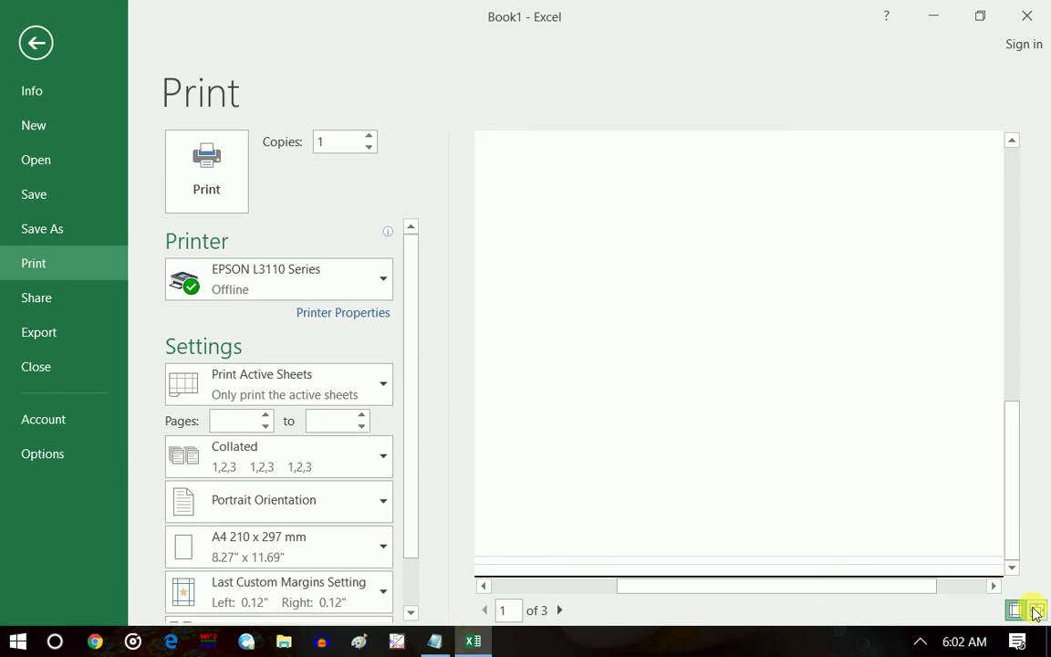
pyautogui.click(1038, 611)
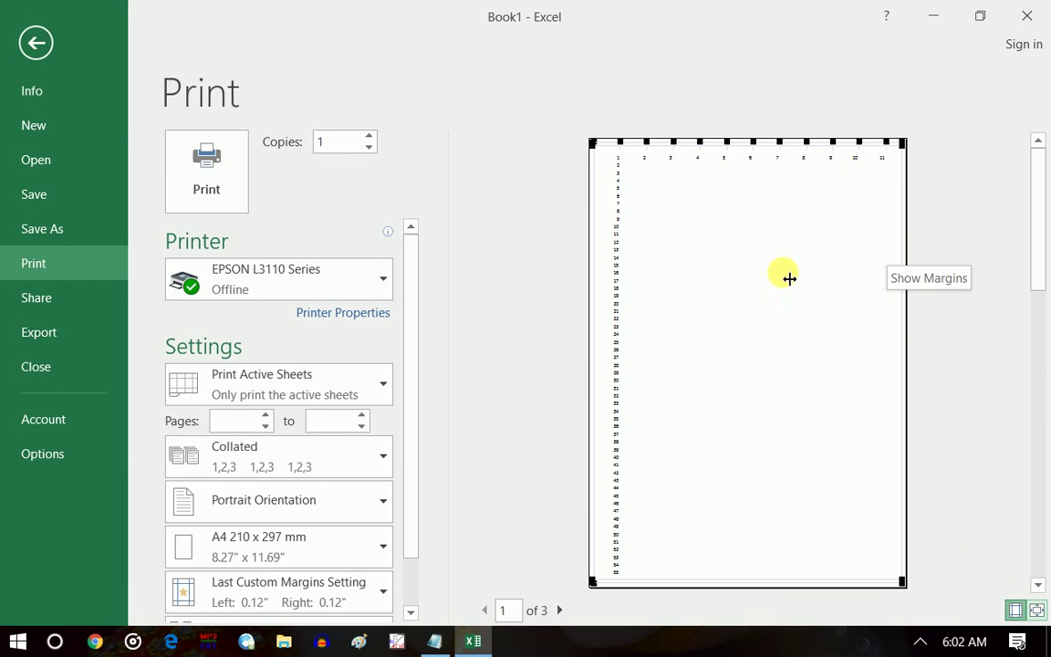
pyautogui.click(37, 46)
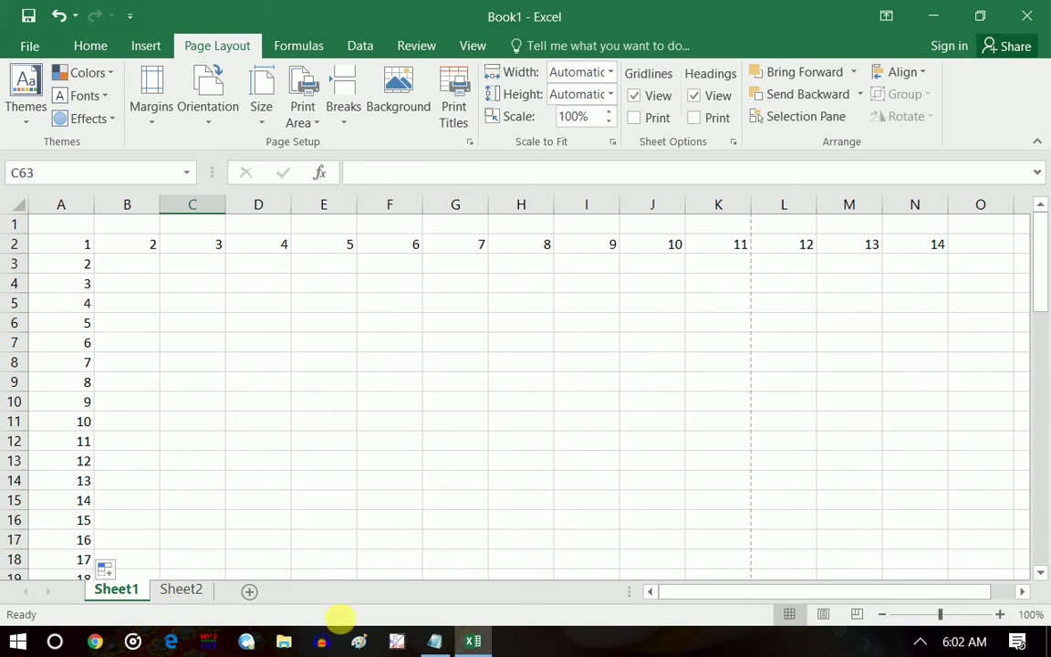
pyautogui.click(31, 47)
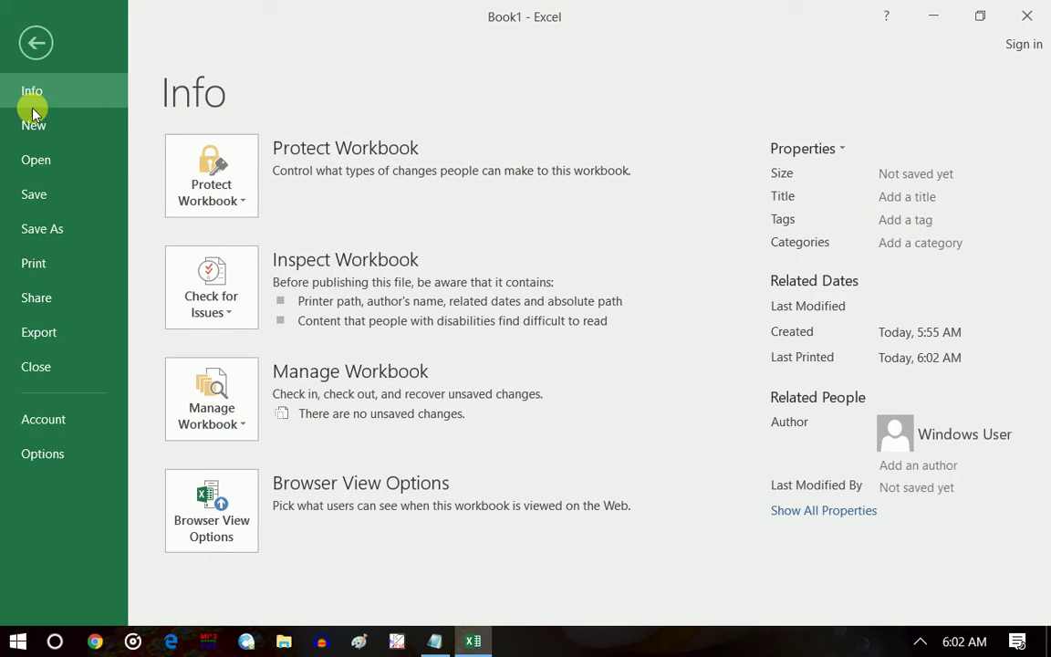
pyautogui.click(50, 263)
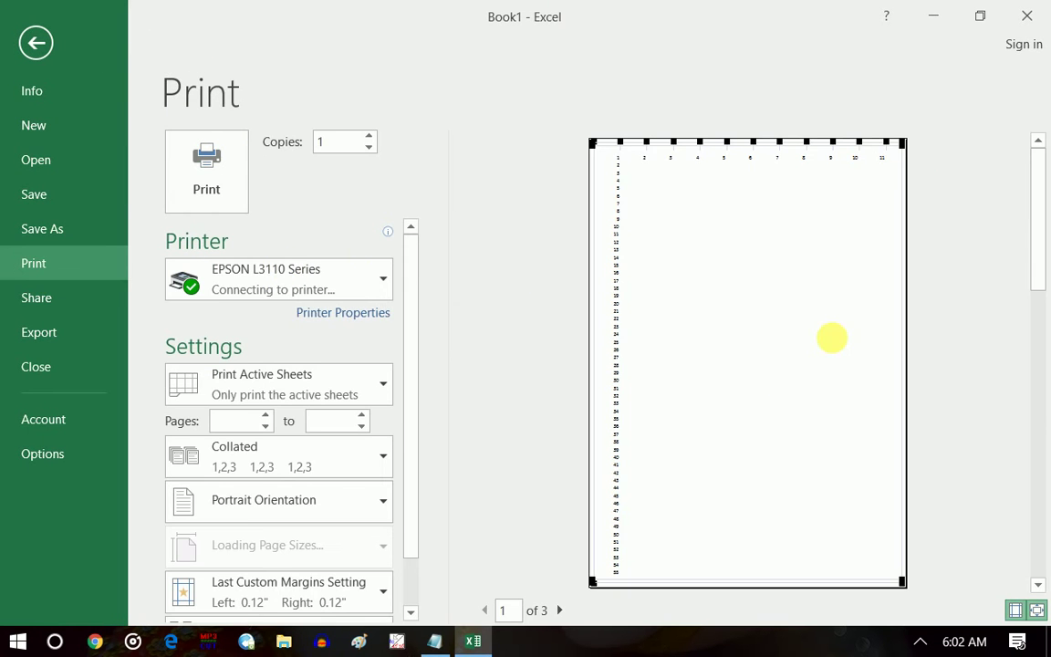
pyautogui.click(33, 46)
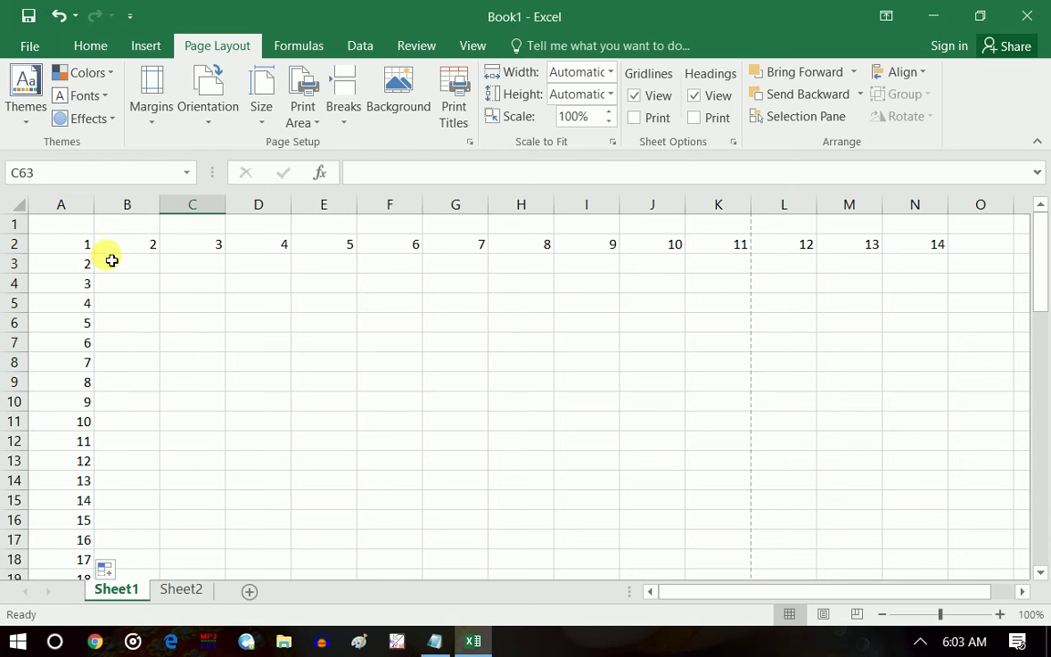
# Step: Apply All Borders to the range A1:K16 from the Home tab
pyautogui.moveTo(68, 231)
pyautogui.mouseDown()
pyautogui.moveTo(720, 438)
pyautogui.moveTo(718, 521)
pyautogui.mouseUp()
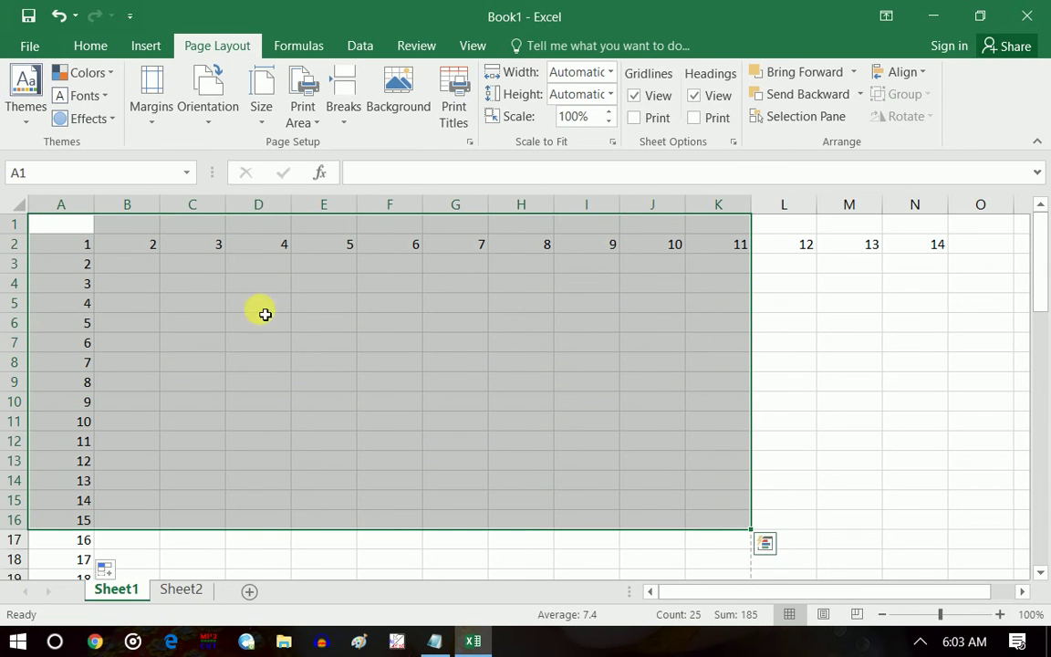
pyautogui.click(90, 47)
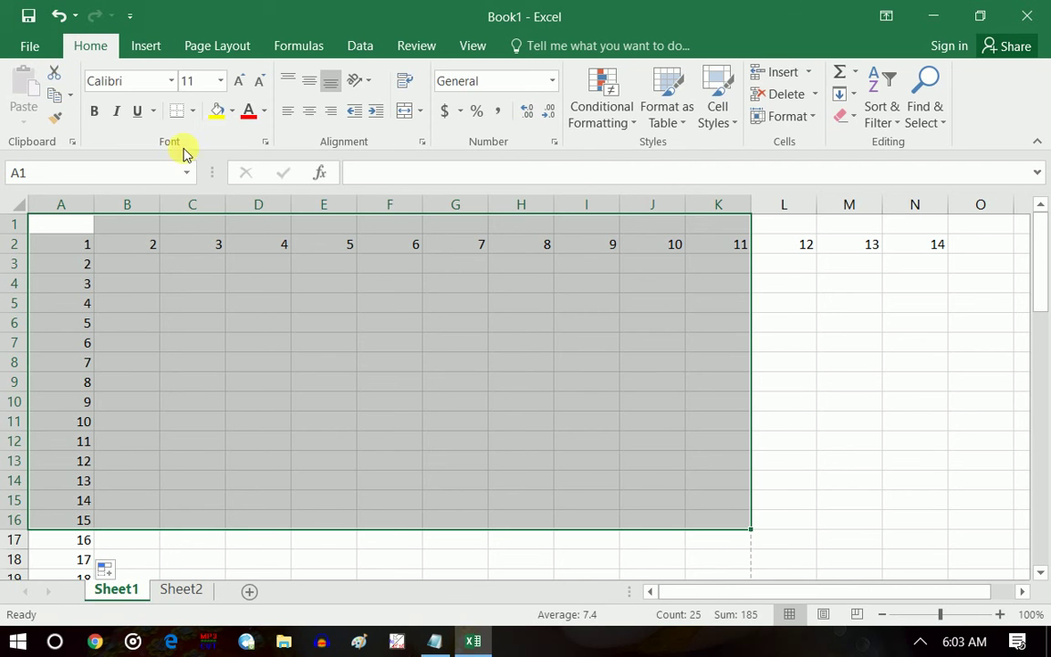
pyautogui.click(192, 111)
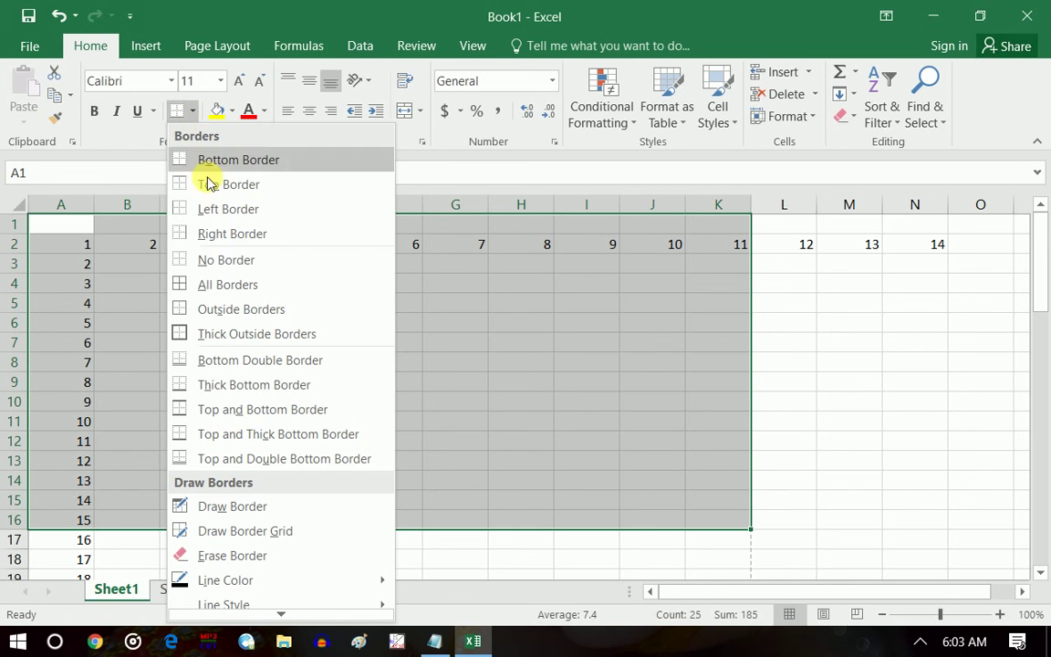
pyautogui.click(224, 286)
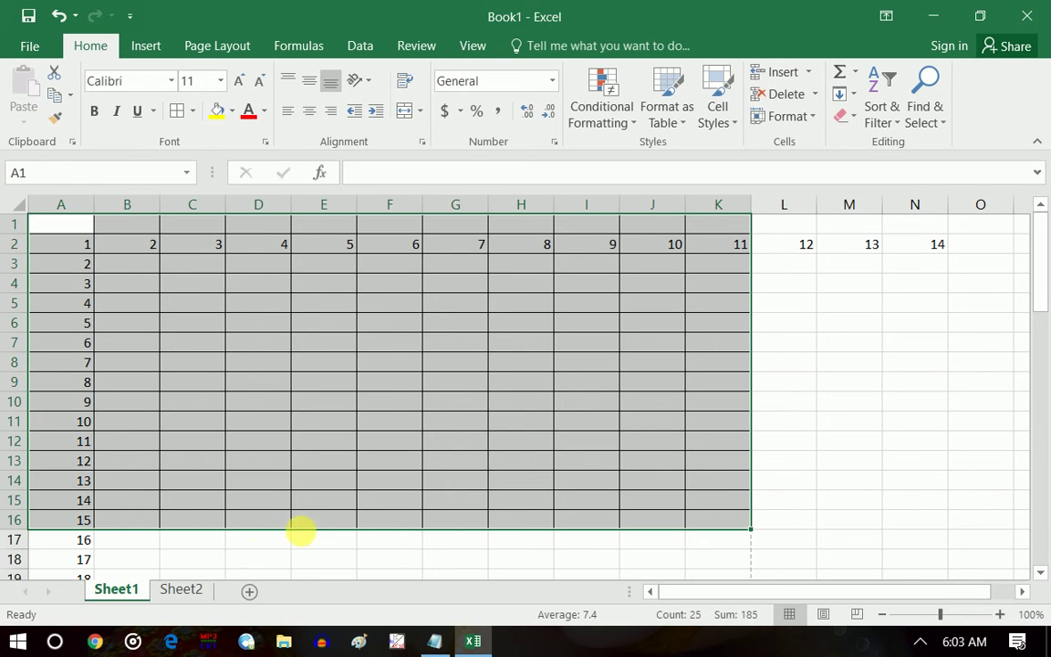
pyautogui.scroll(-2, 294, 538)
pyautogui.scroll(-1, 246, 484)
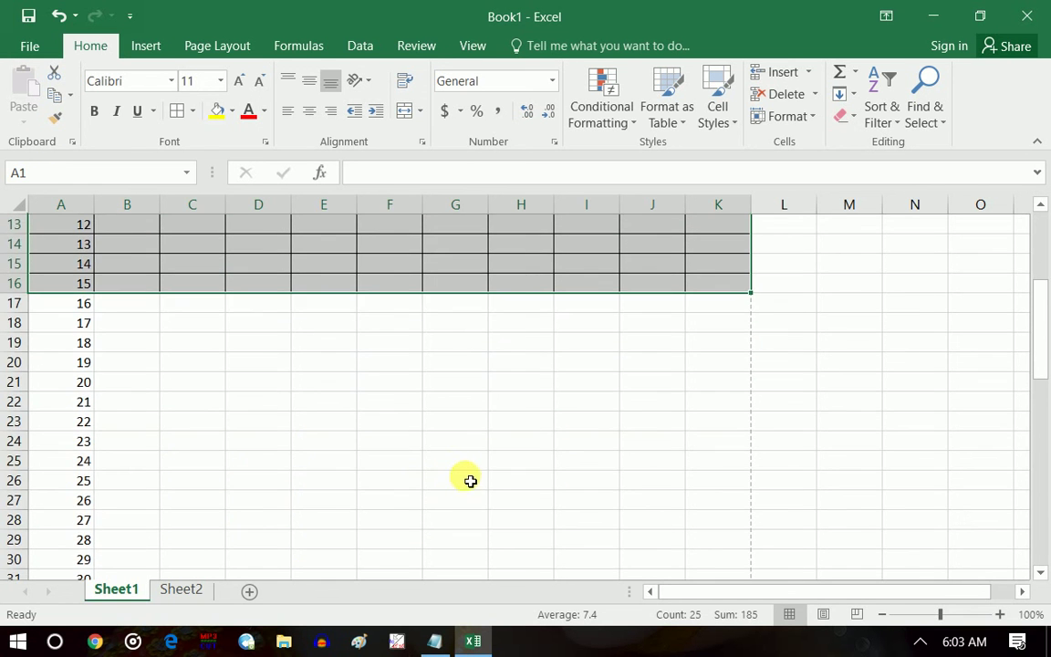
pyautogui.scroll(4, 377, 394)
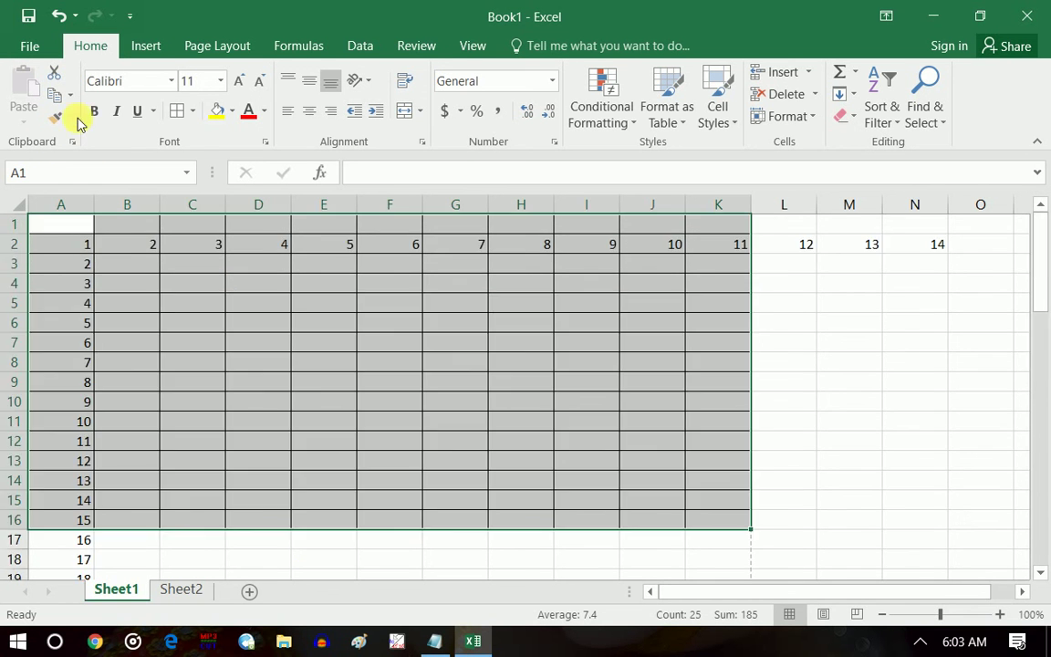
pyautogui.click(35, 46)
pyautogui.click(37, 265)
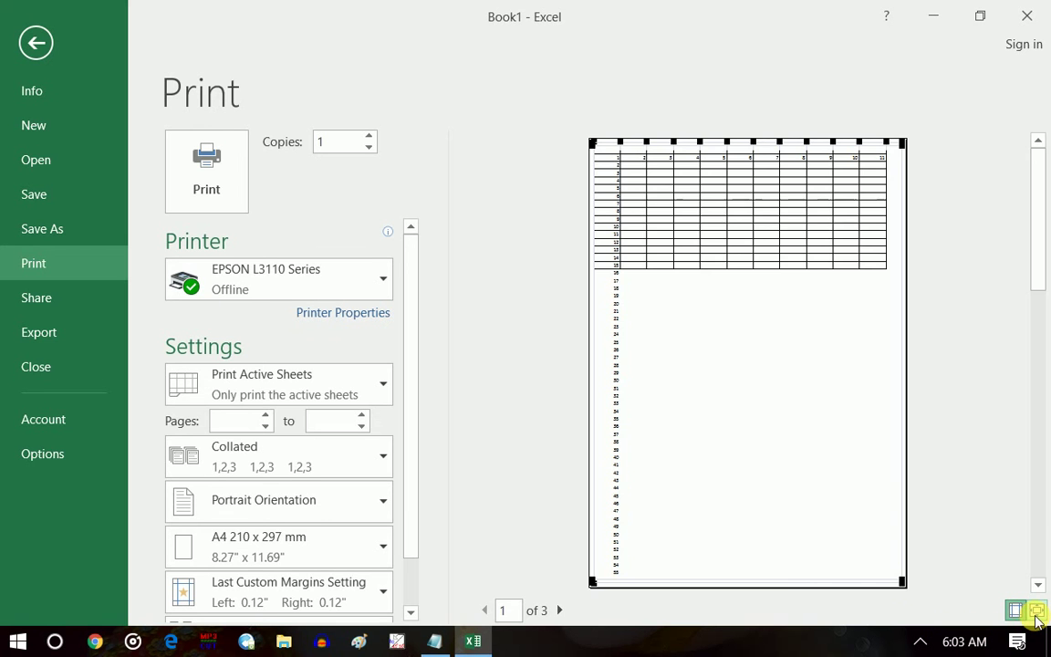
pyautogui.click(1036, 611)
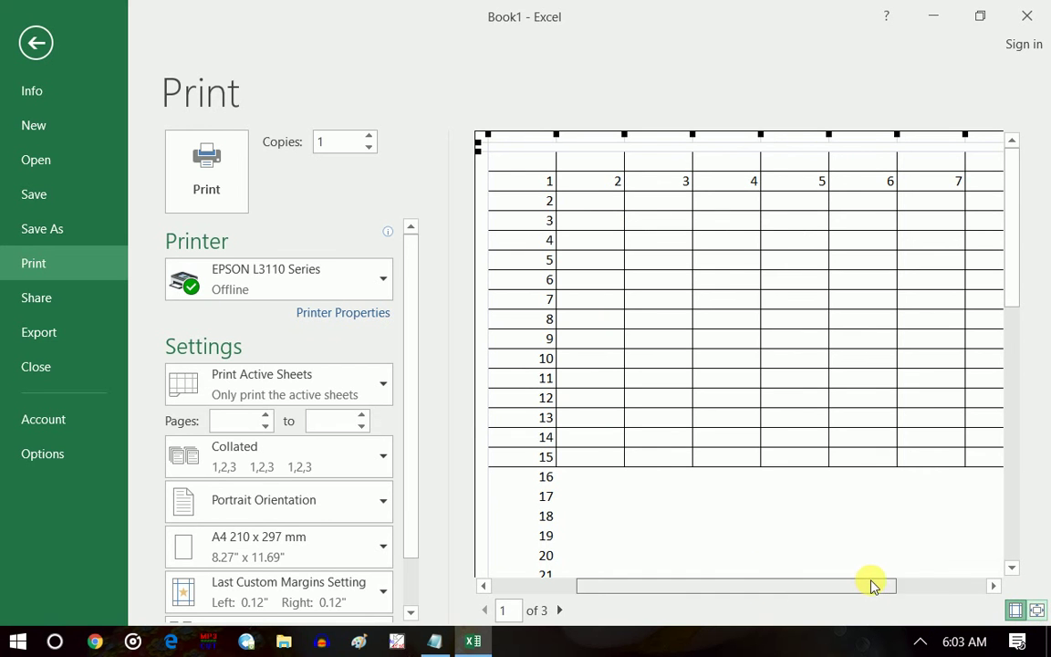
pyautogui.click(37, 42)
pyautogui.click(395, 324)
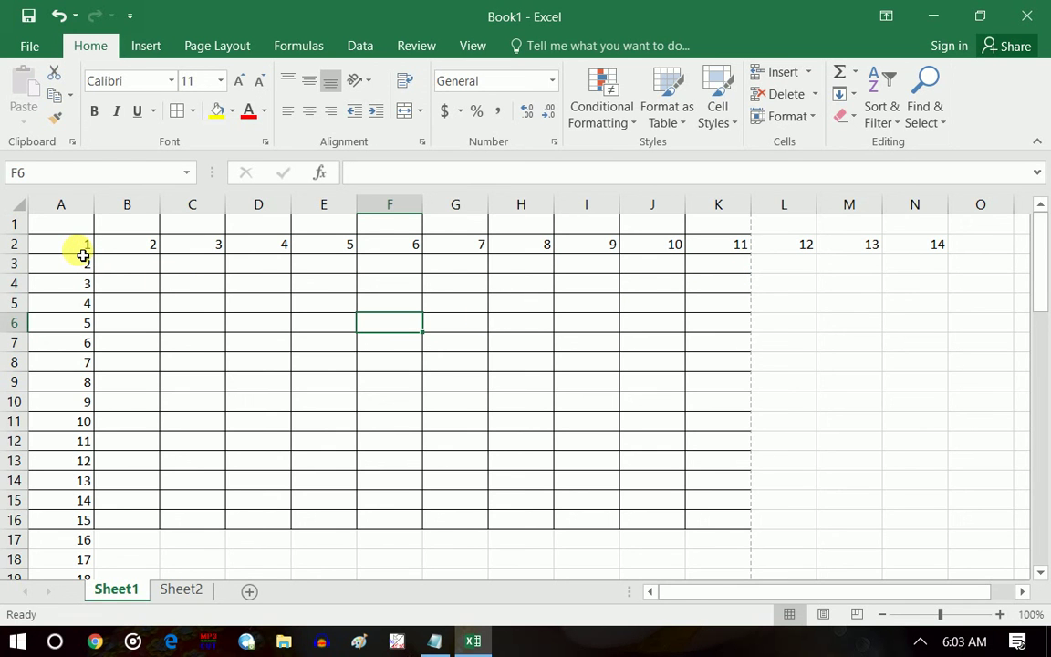
# Step: Select the whole sheet and delete all its numbers, leaving the empty bordered A1:K16 grid
pyautogui.hotkey('ctrl', 'a')
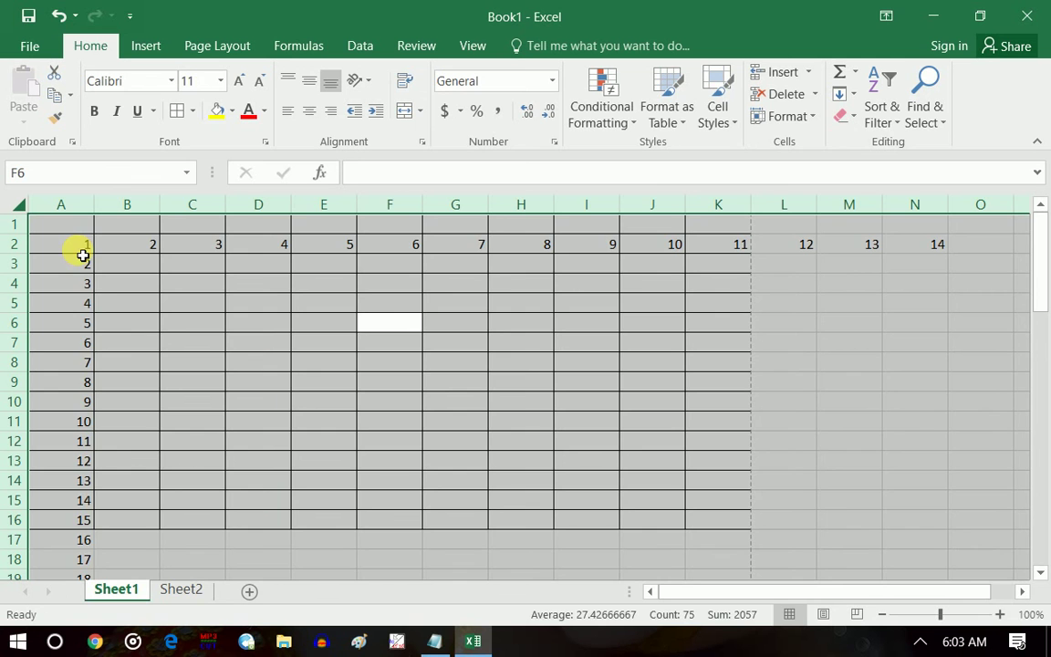
pyautogui.press('Delete')
pyautogui.click(105, 301)
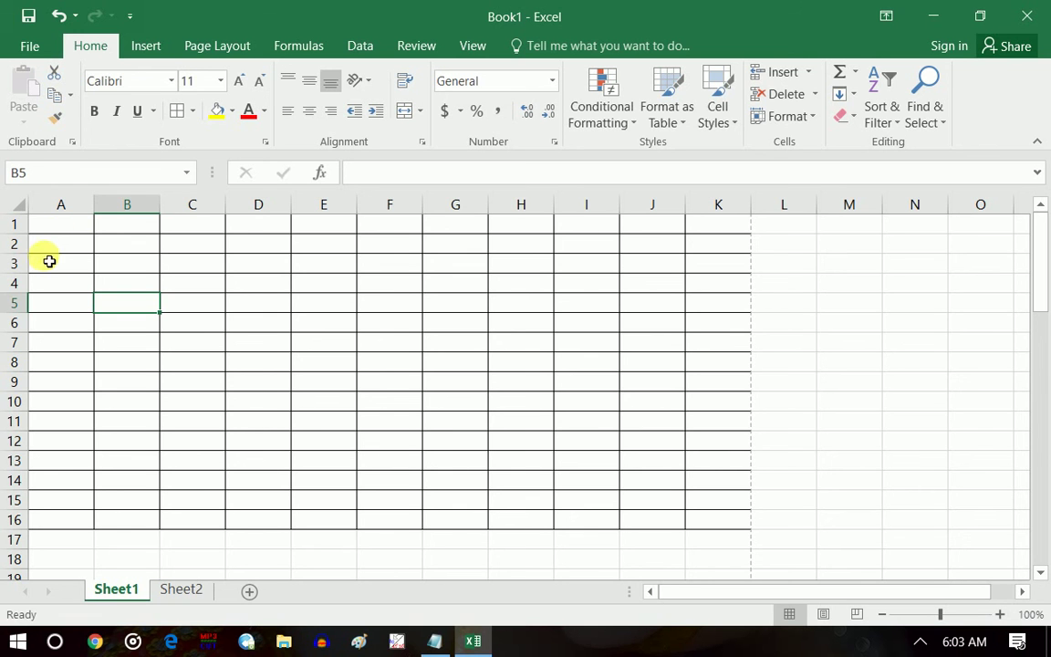
# Step: Enter headings S.NO, EMPLOYESS NAME, EMP_ADDRESS and EMP_POSTING in A1:D1
pyautogui.click(73, 228)
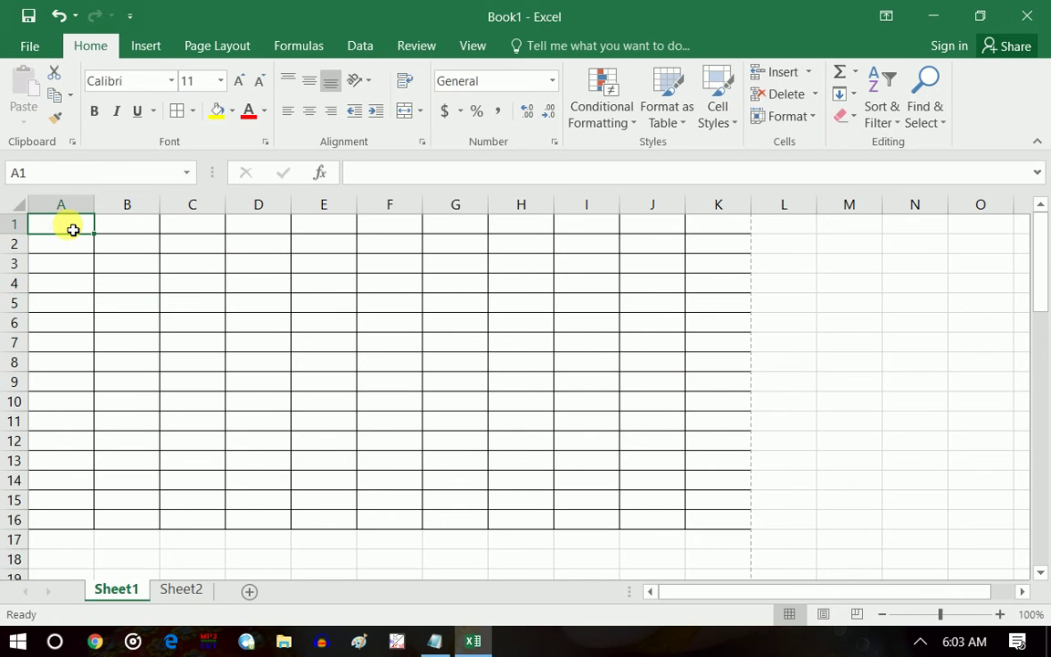
pyautogui.write('S')
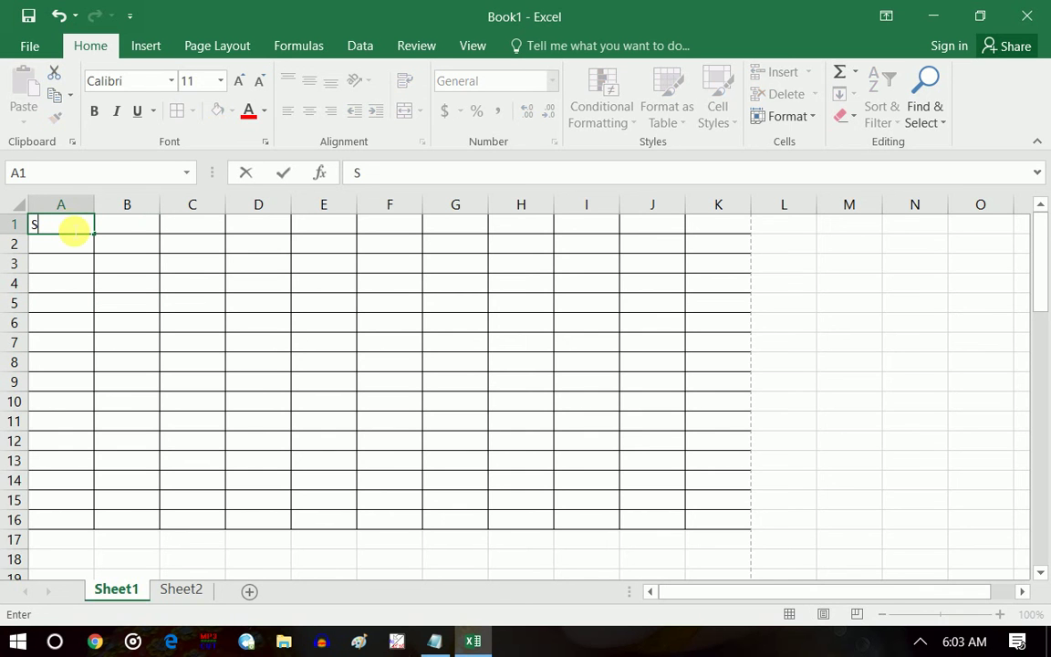
pyautogui.write('.NO')
pyautogui.press('Tab')
pyautogui.write('EMPLOYESS')
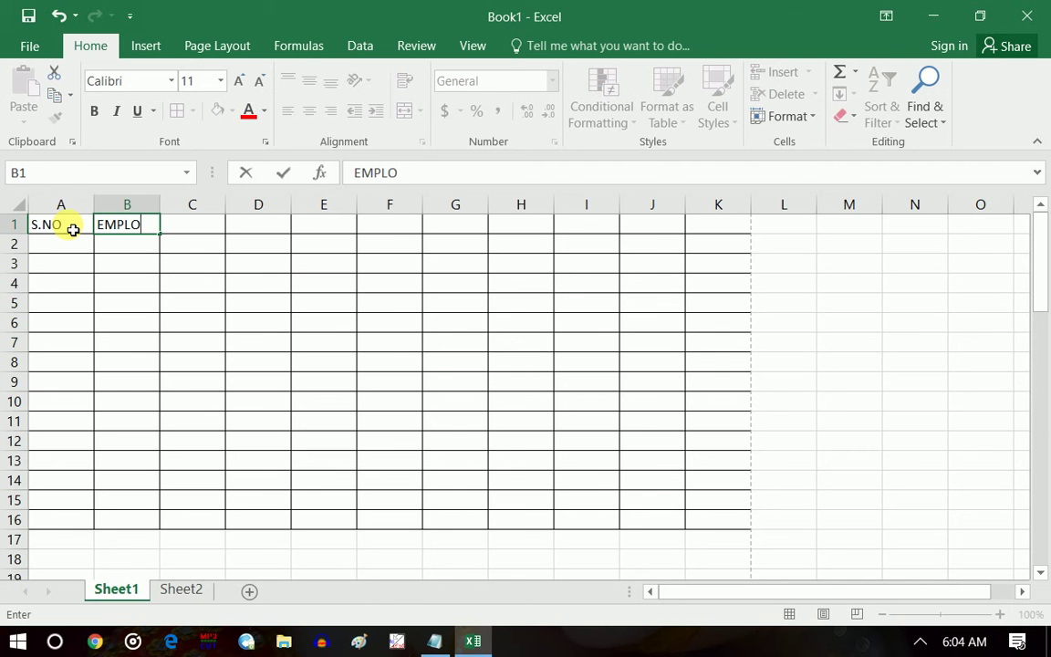
pyautogui.write(' NAME')
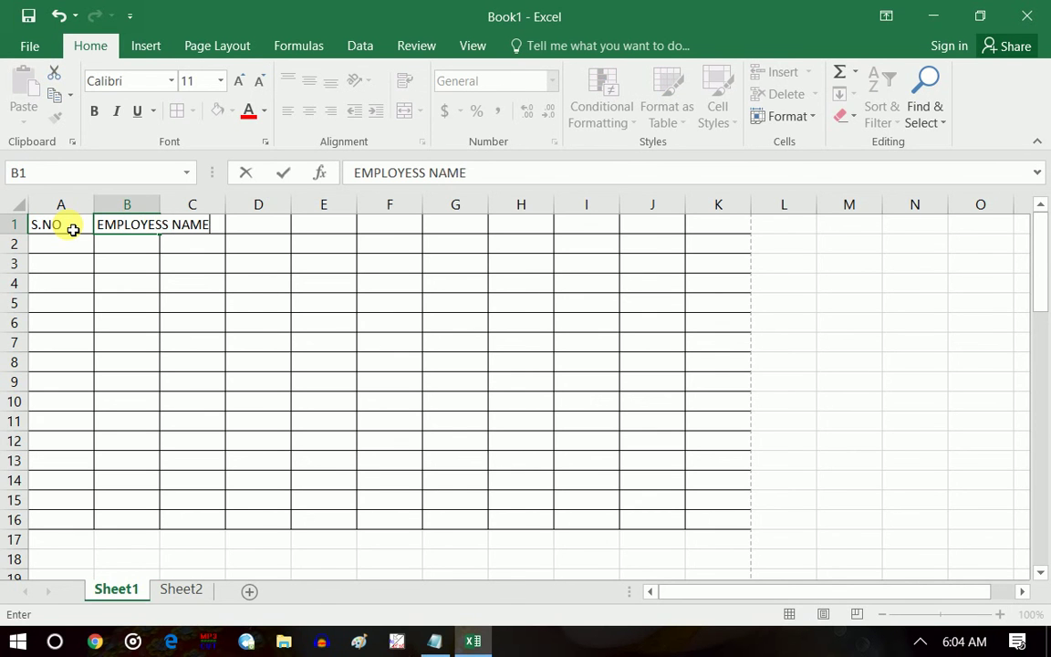
pyautogui.press('Tab')
pyautogui.write('EM')
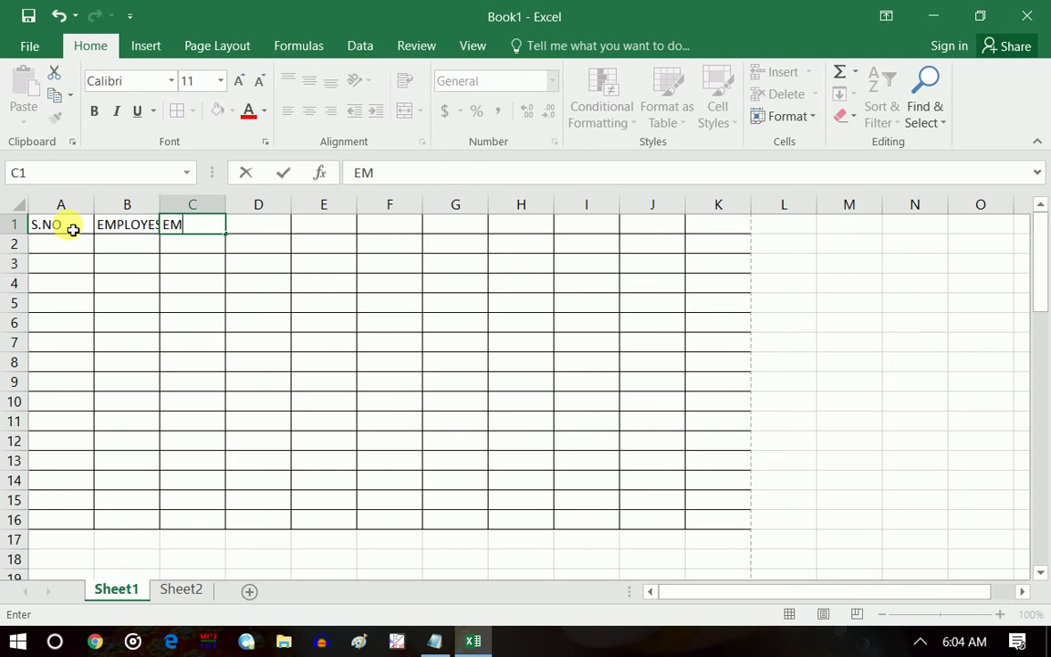
pyautogui.write('P_ADDRESS')
pyautogui.press('Tab')
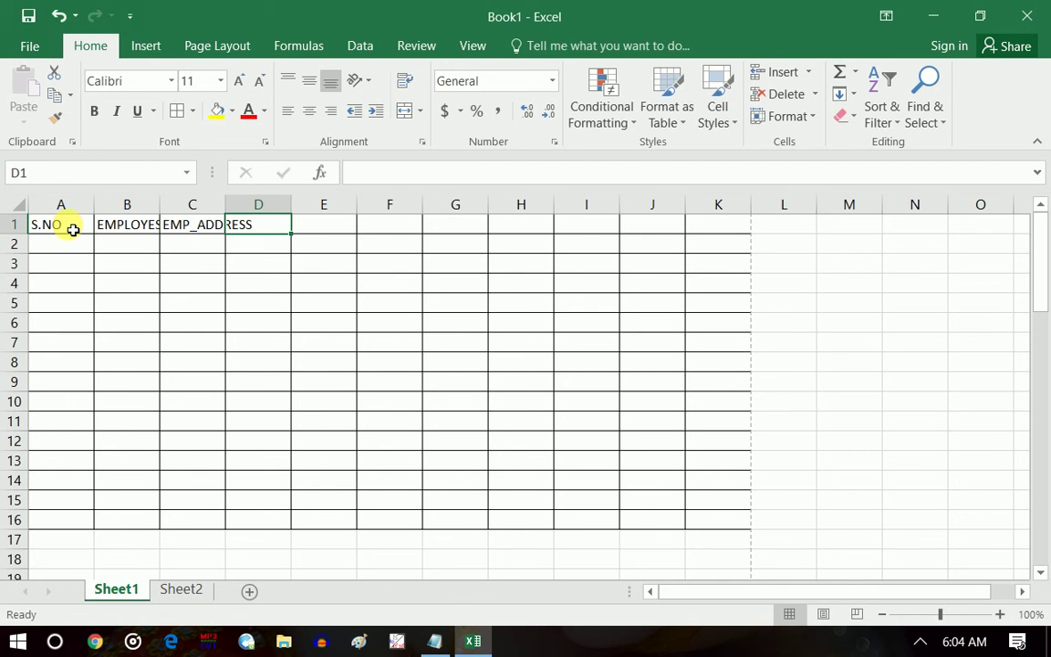
pyautogui.write('EMP_')
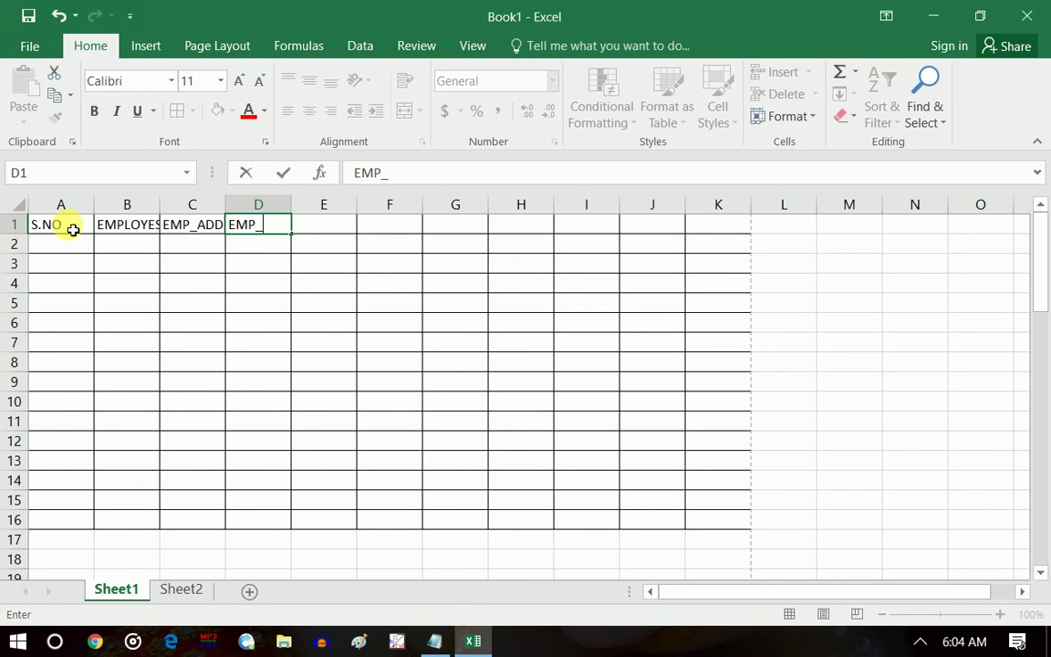
pyautogui.write('POSTING')
pyautogui.press('Tab')
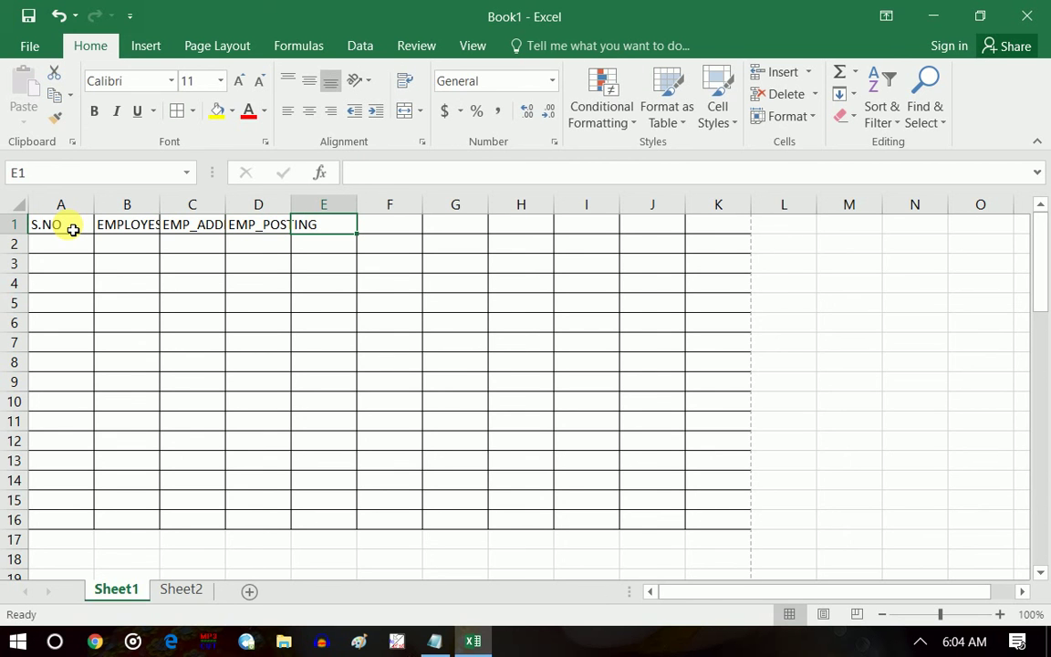
# Step: Enter headings DATE OF JOIN, BATCH NUMBER and SALARY in E1:G1
pyautogui.write('DATE O')
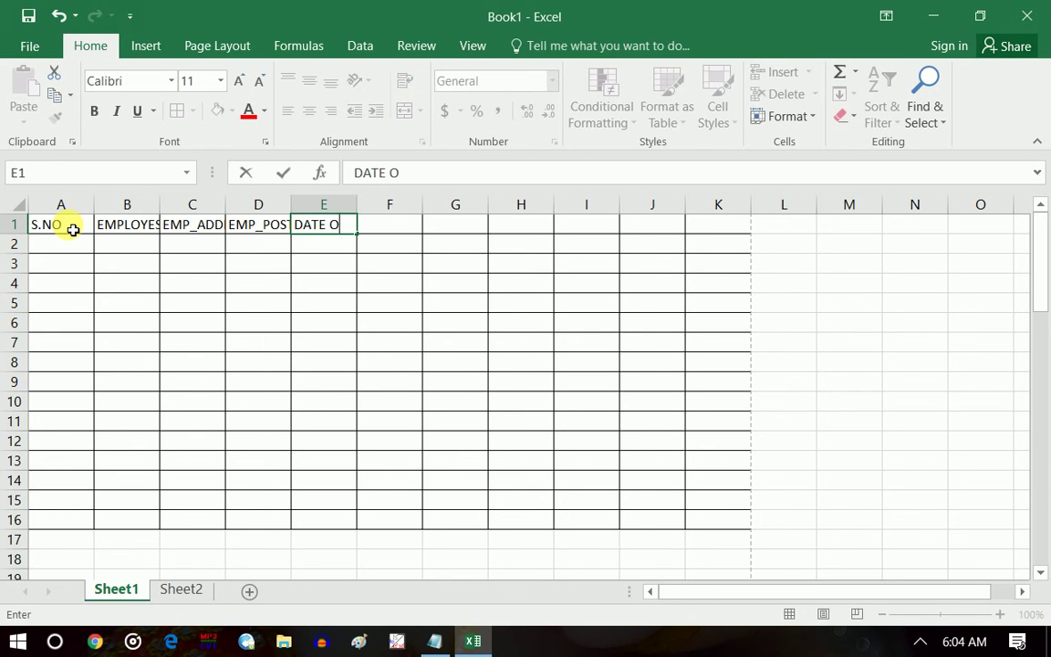
pyautogui.write('F JOING')
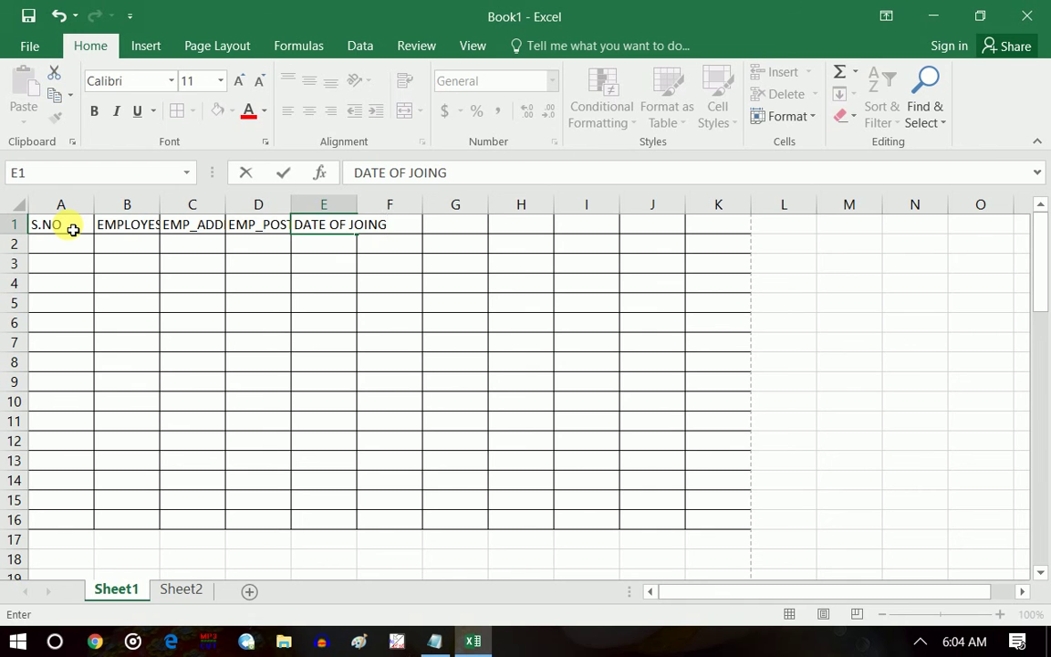
pyautogui.press('BackSpace')
pyautogui.press('BackSpace')
pyautogui.press('BackSpace')
pyautogui.write('JO')
pyautogui.press('BackSpace')
pyautogui.press('BackSpace')
pyautogui.press('BackSpace')
pyautogui.press('BackSpace')
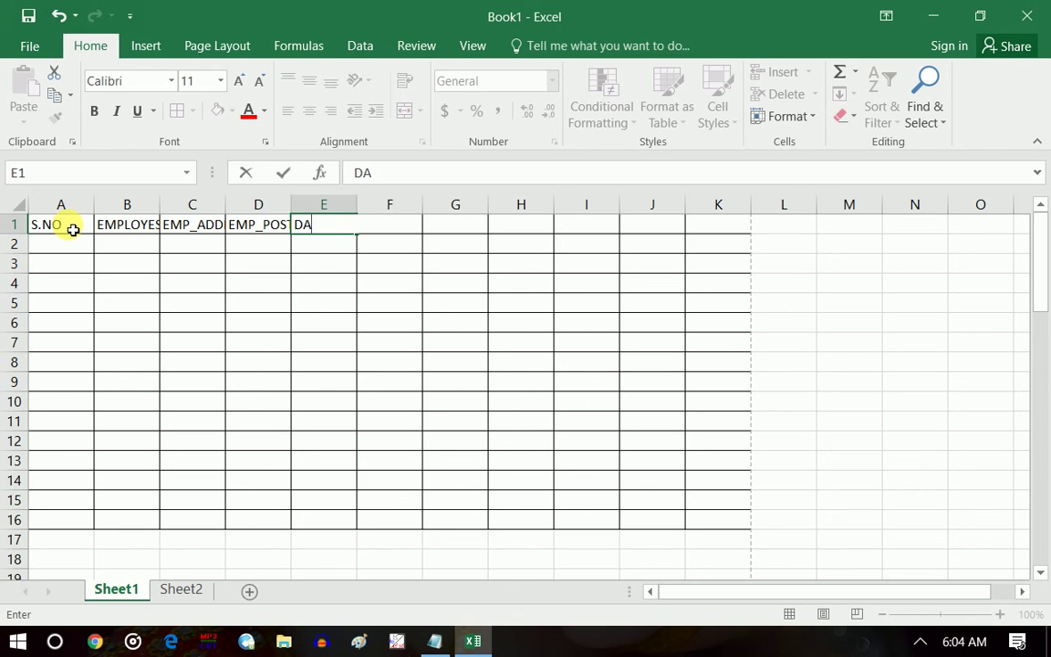
pyautogui.write('OF JOIN')
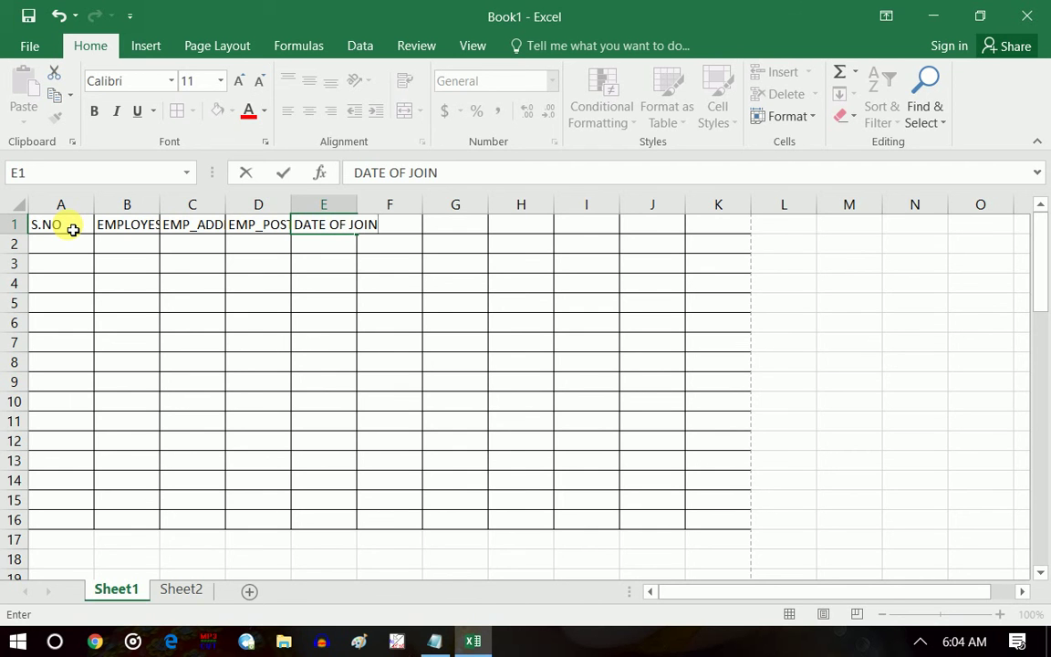
pyautogui.press('Tab')
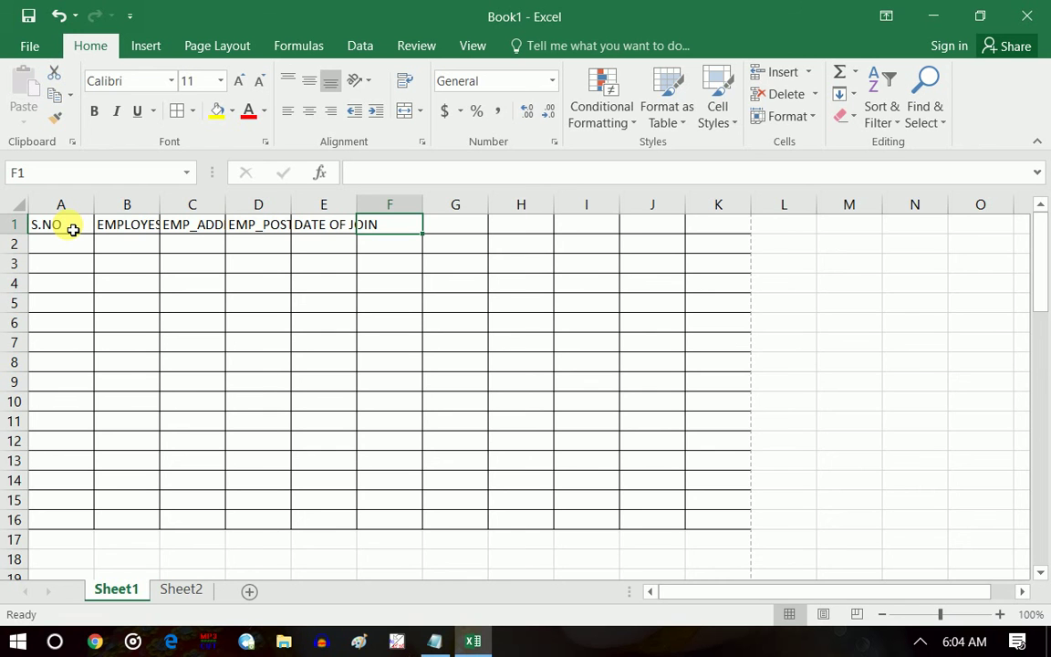
pyautogui.write('B')
pyautogui.write('ATCH')
pyautogui.write('NO')
pyautogui.press('BackSpace')
pyautogui.write('UMBER')
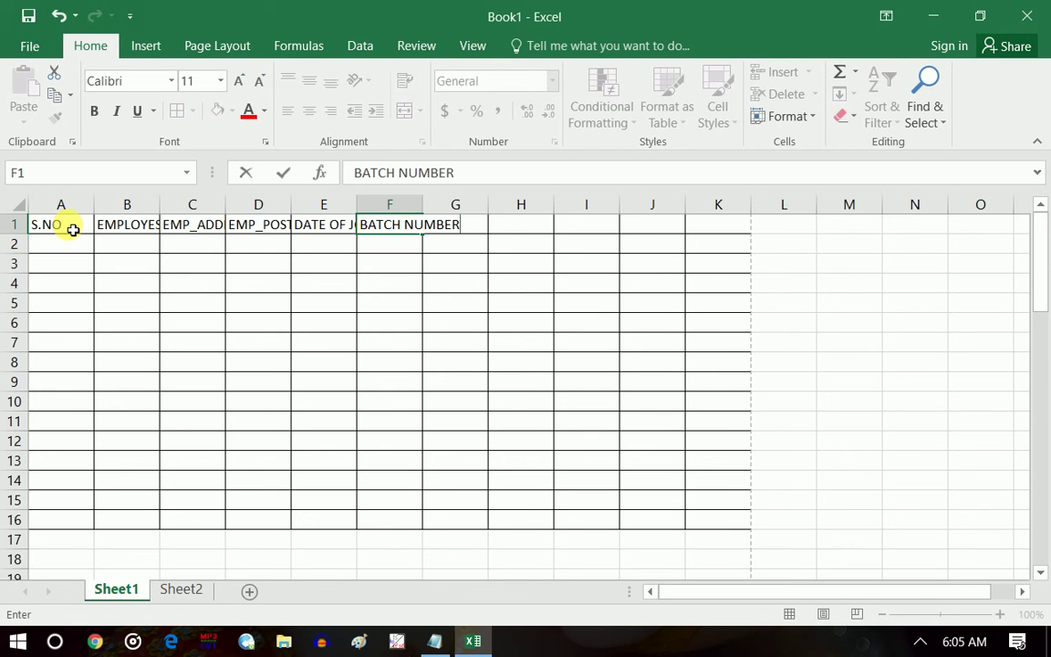
pyautogui.press('Tab')
pyautogui.write('SALAR')
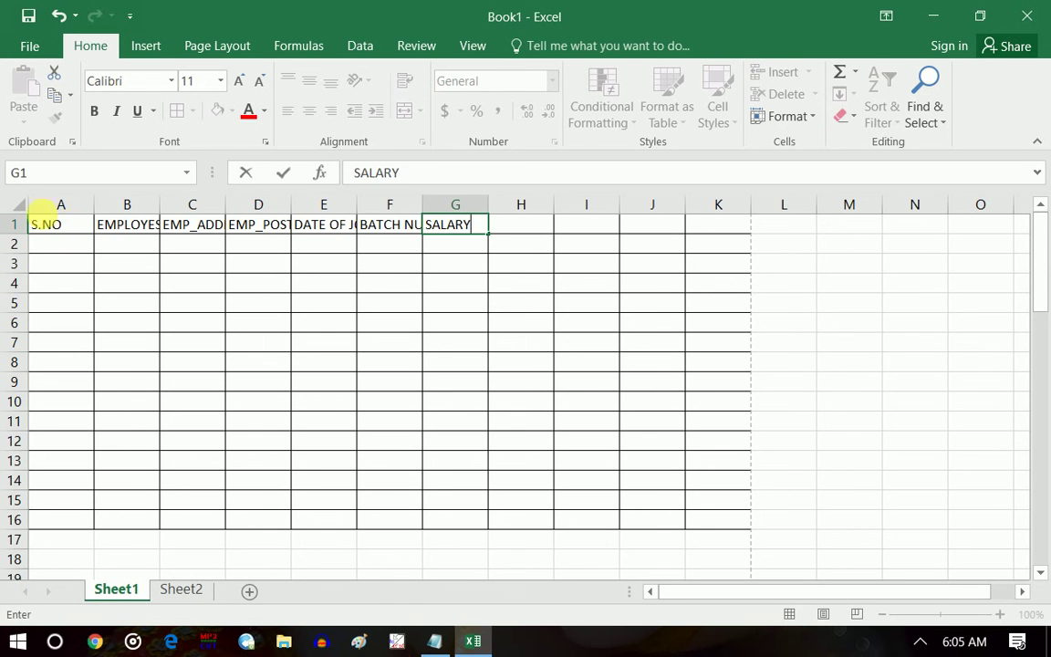
pyautogui.click(172, 419)
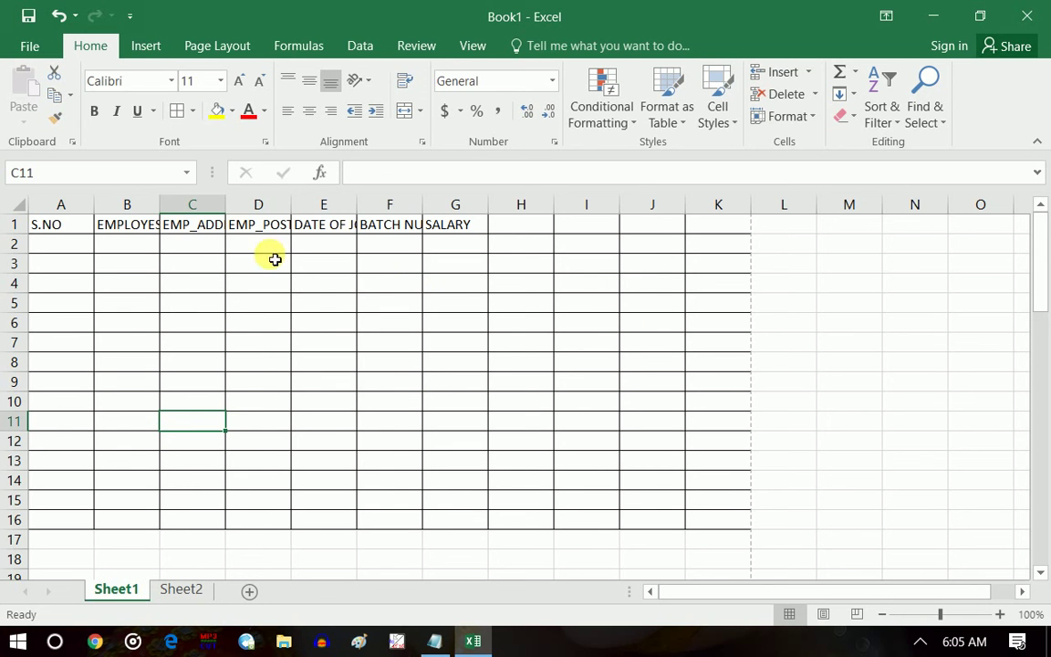
pyautogui.click(18, 206)
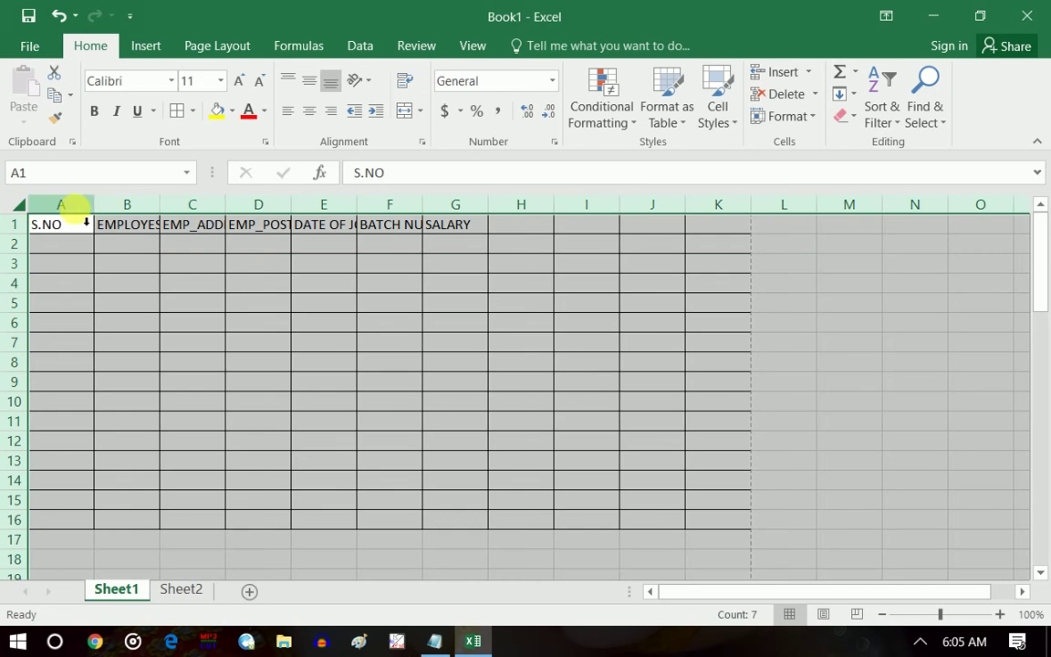
# Step: AutoFit all columns to their headings and widen columns B and C
pyautogui.click(94, 204)
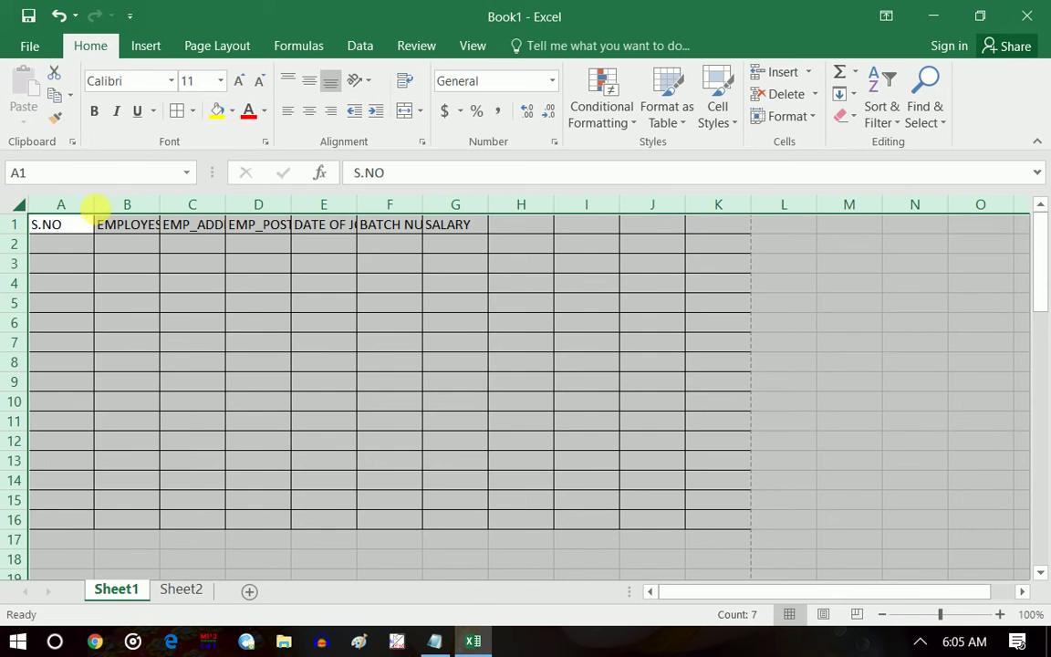
pyautogui.doubleClick(94, 204)
pyautogui.click(603, 329)
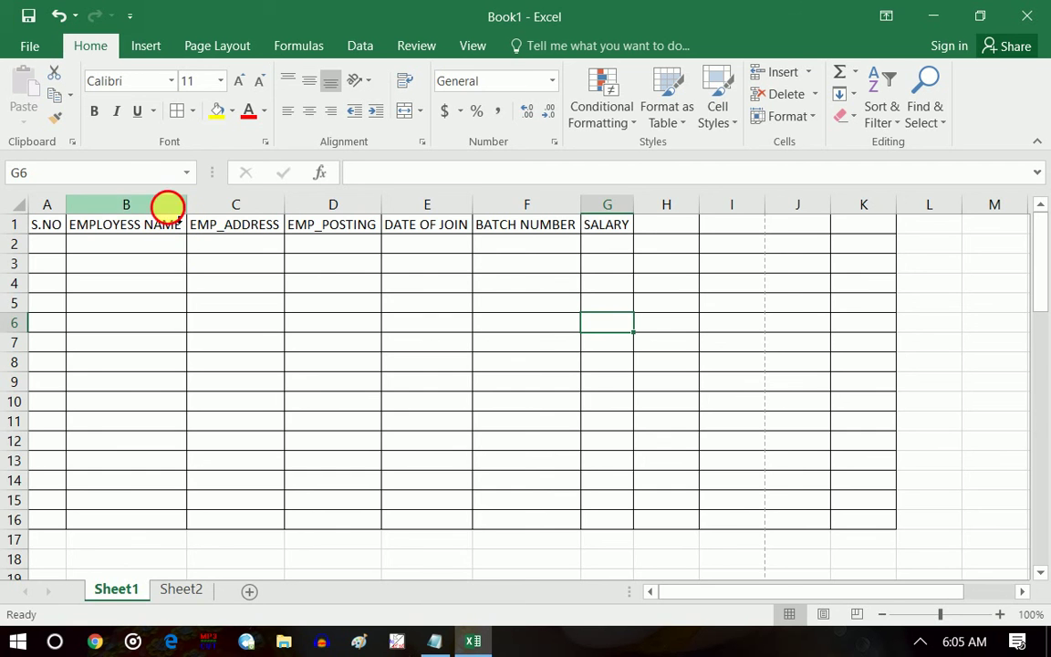
pyautogui.click(174, 204)
pyautogui.moveTo(198, 213); pyautogui.dragTo(209, 210)
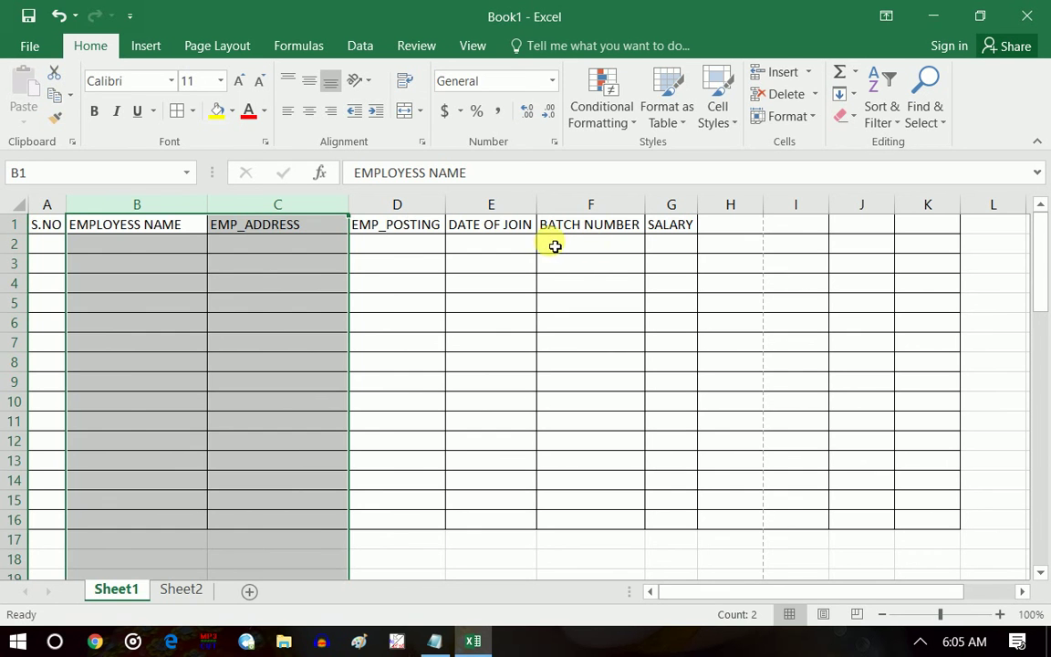
# Step: Change E1 to DATE OF JOINING and widen columns E and F to fit
pyautogui.doubleClick(533, 226)
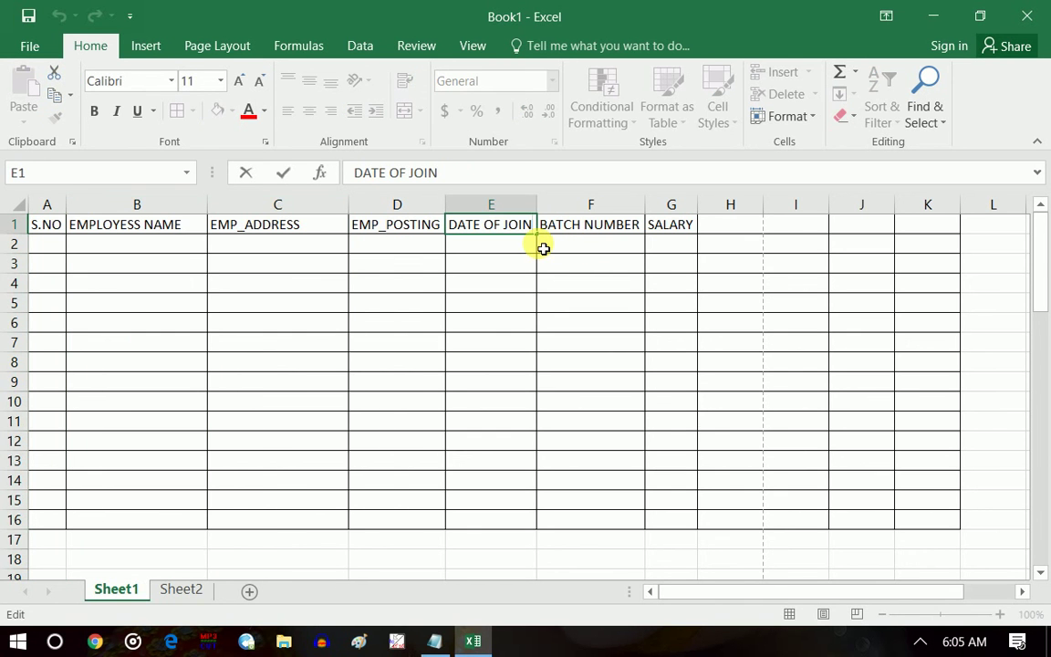
pyautogui.write('ING')
pyautogui.click(566, 265)
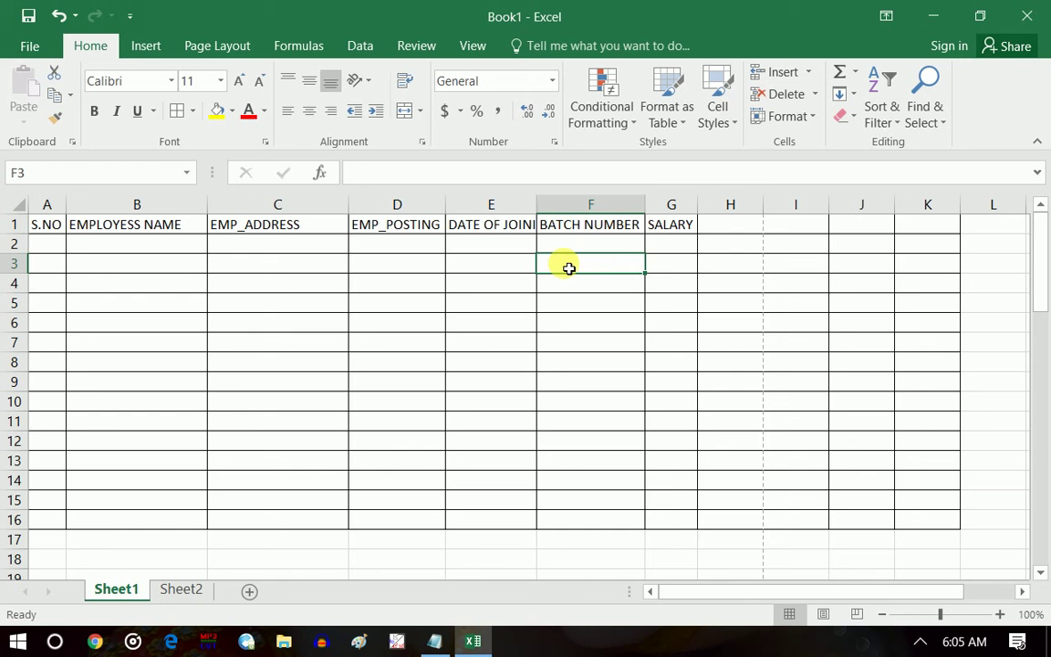
pyautogui.doubleClick(542, 211)
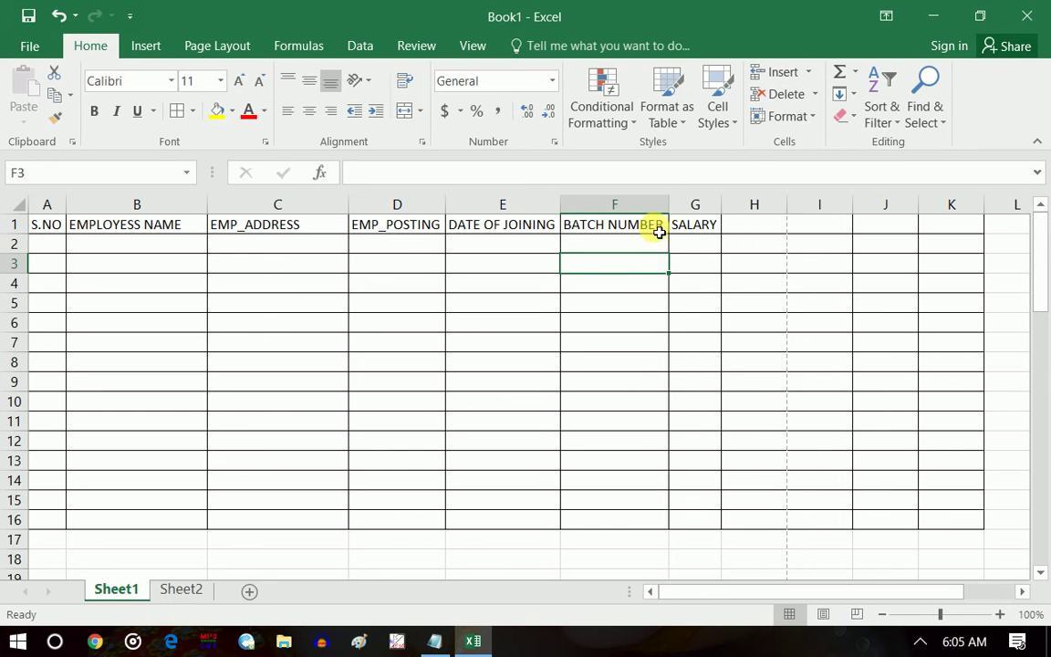
pyautogui.moveTo(671, 204); pyautogui.dragTo(684, 204)
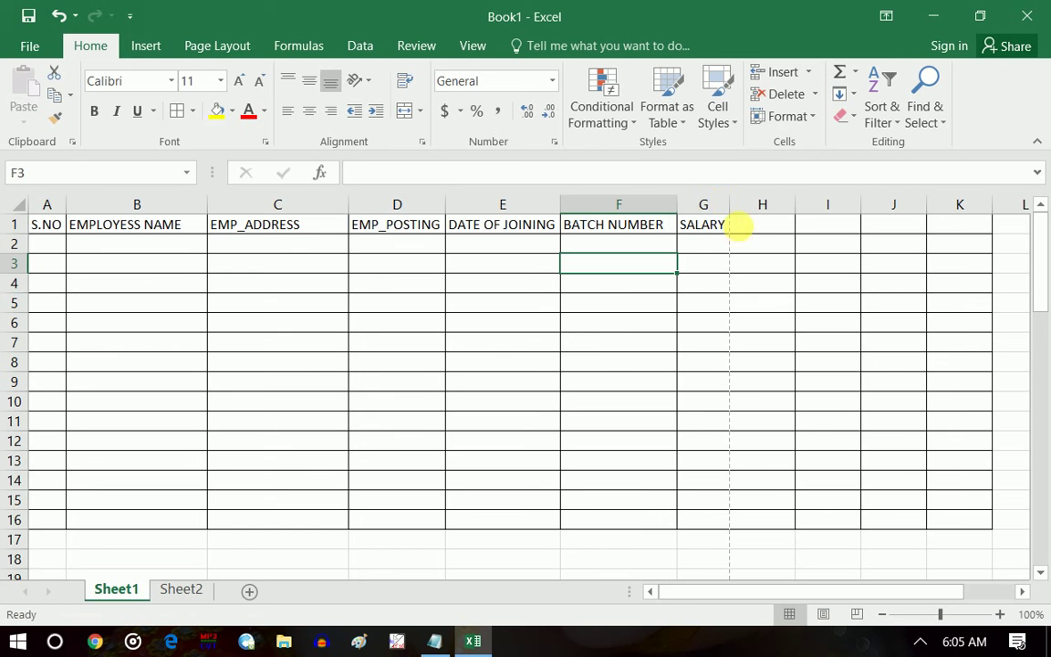
# Step: Make row 1 taller with a blue fill and headings centred horizontally and vertically
pyautogui.click(770, 290)
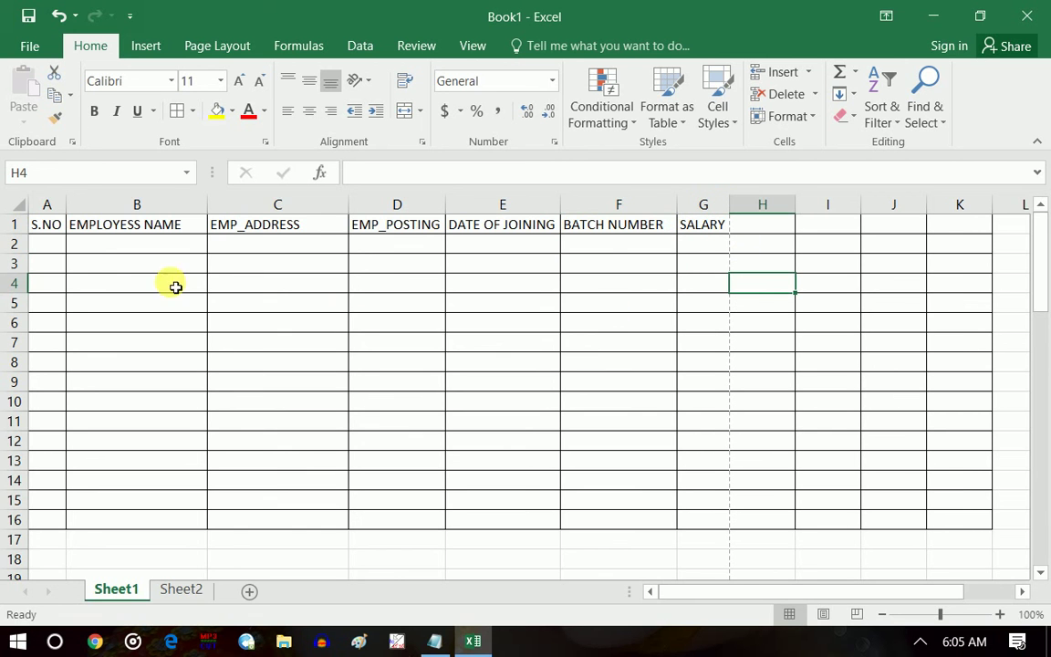
pyautogui.moveTo(19, 235)
pyautogui.mouseDown()
pyautogui.moveTo(26, 262)
pyautogui.moveTo(707, 239)
pyautogui.mouseUp()
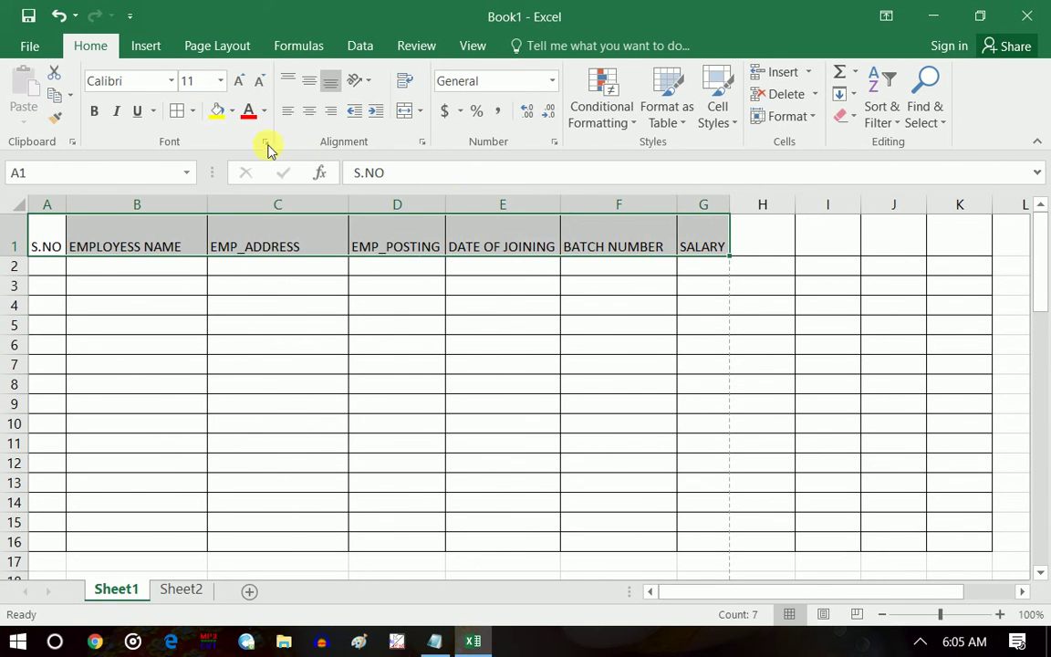
pyautogui.click(233, 111)
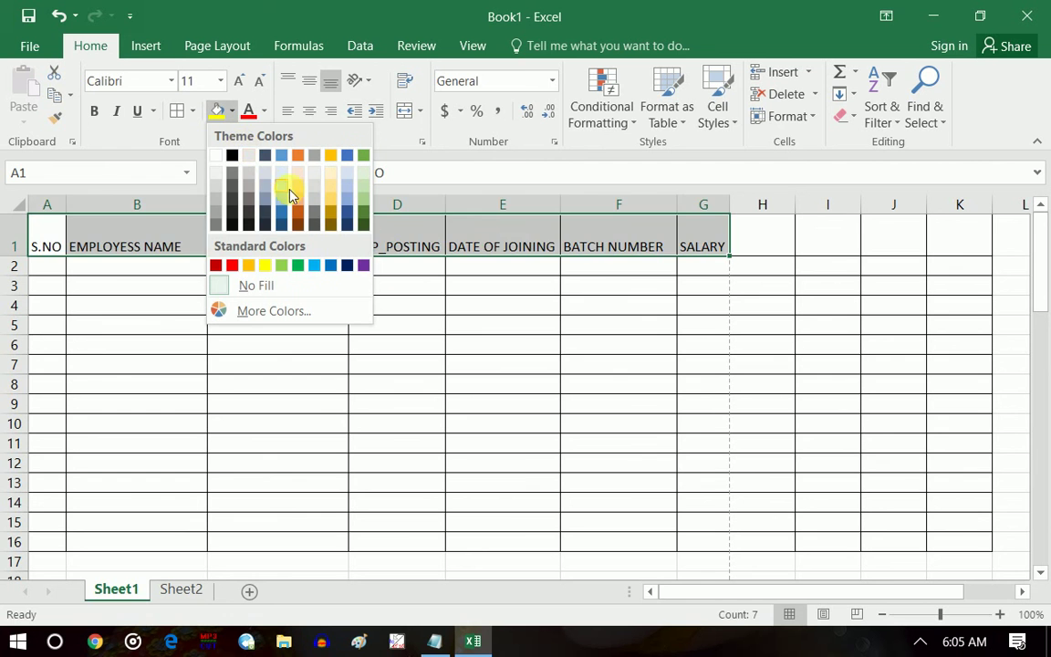
pyautogui.click(281, 195)
pyautogui.click(310, 111)
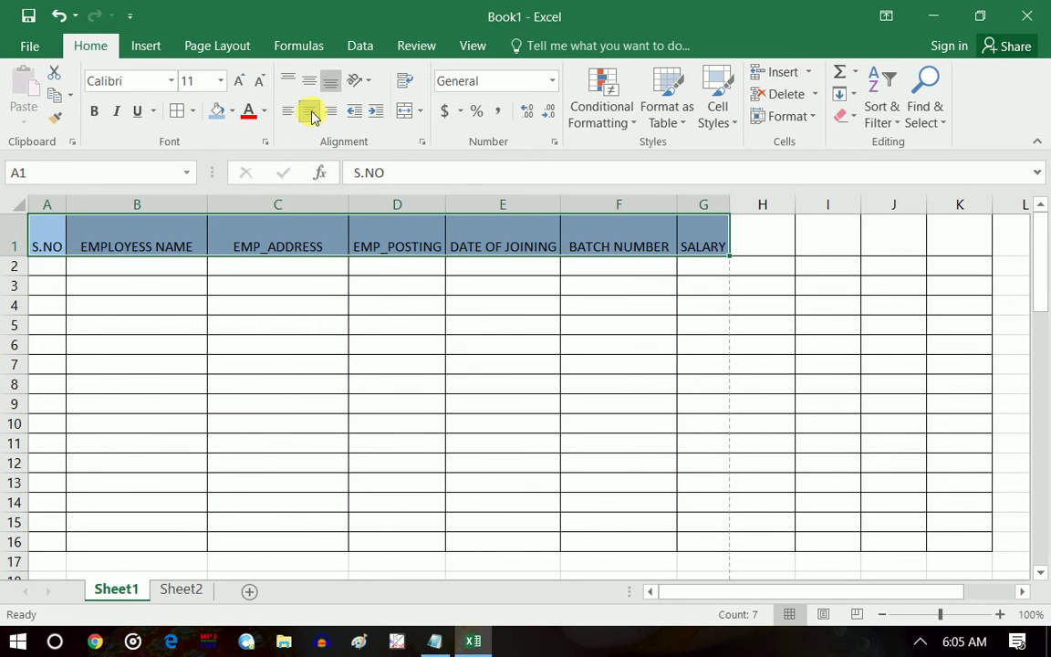
pyautogui.click(288, 79)
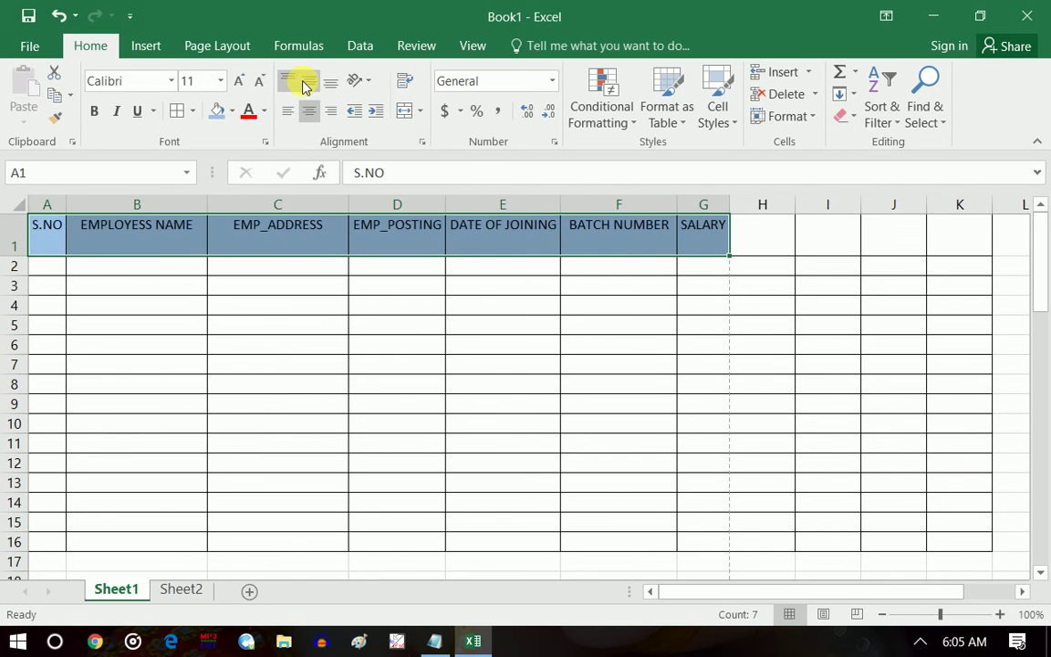
pyautogui.click(305, 82)
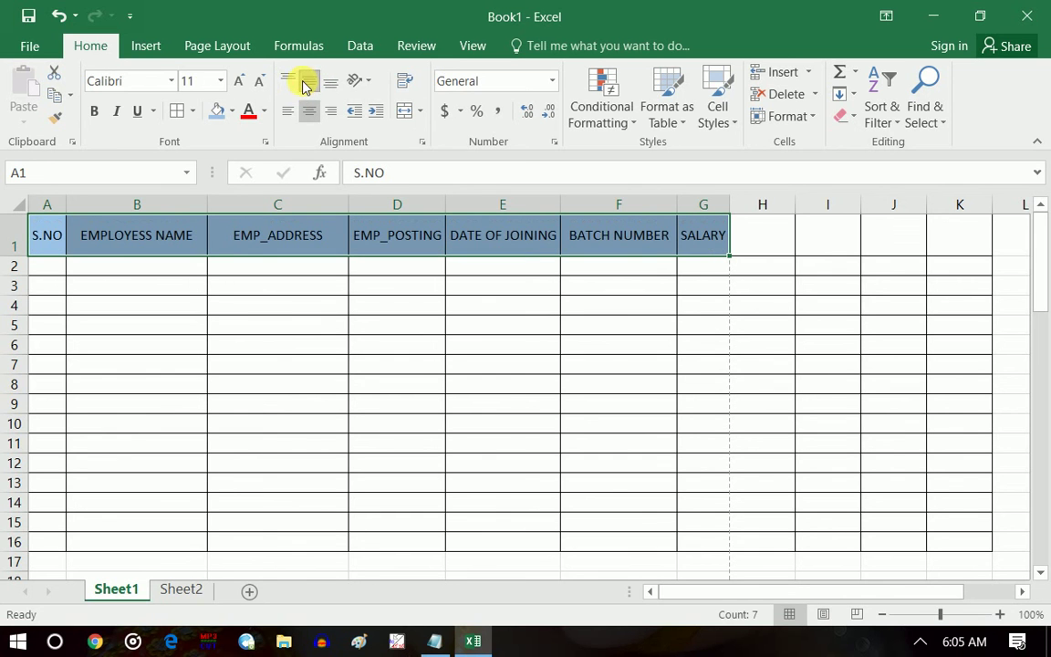
# Step: Make the A1:G1 headings bold and italic
pyautogui.click(324, 294)
pyautogui.moveTo(42, 246); pyautogui.dragTo(701, 245)
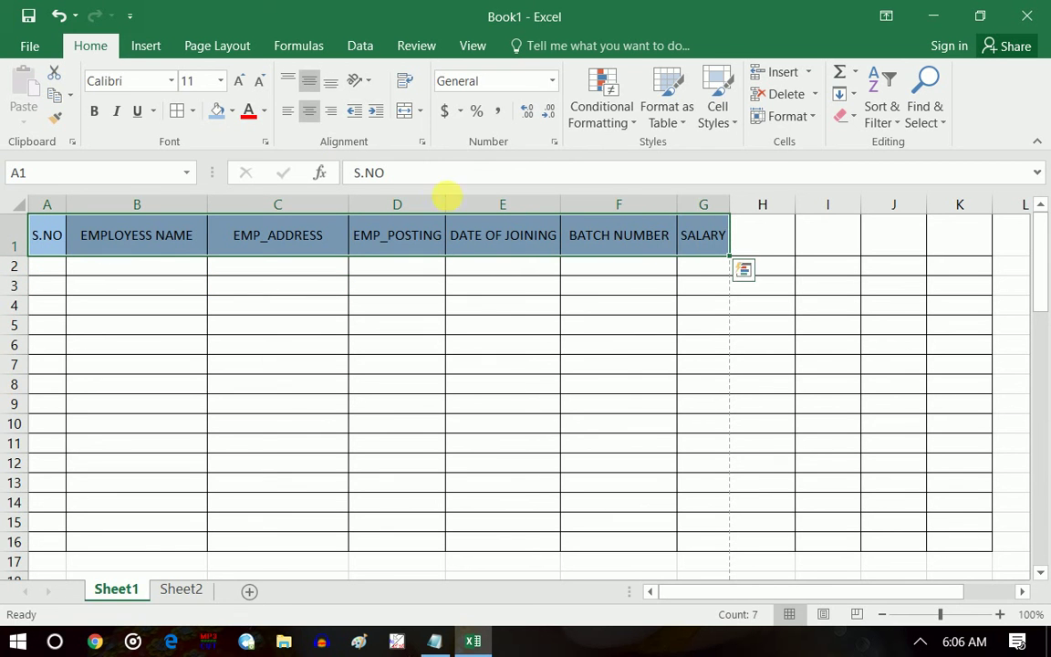
pyautogui.click(95, 111)
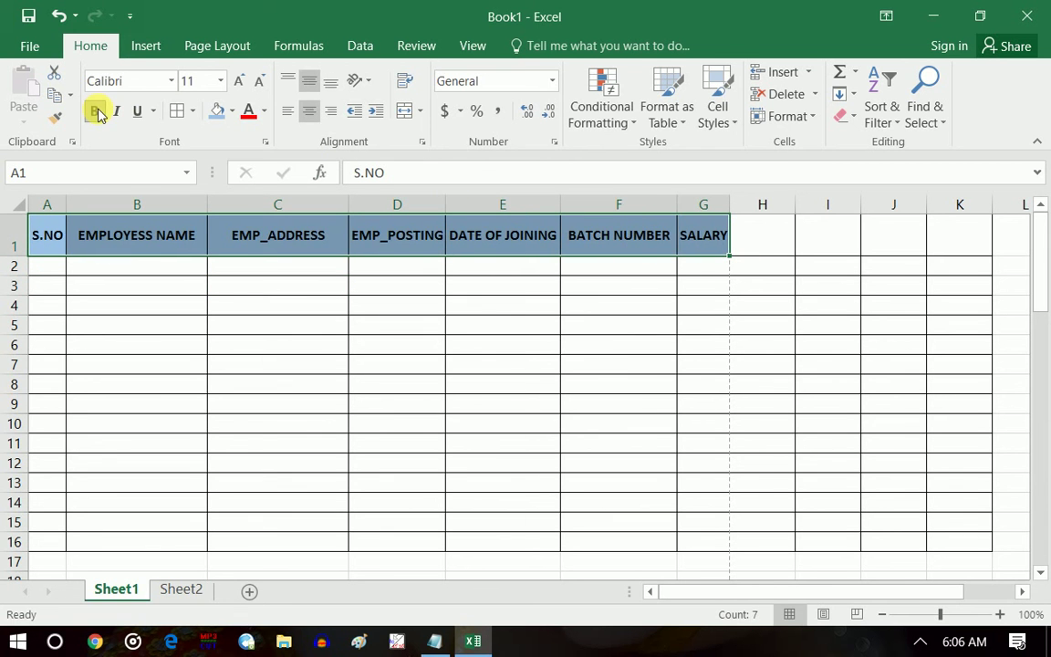
pyautogui.click(116, 111)
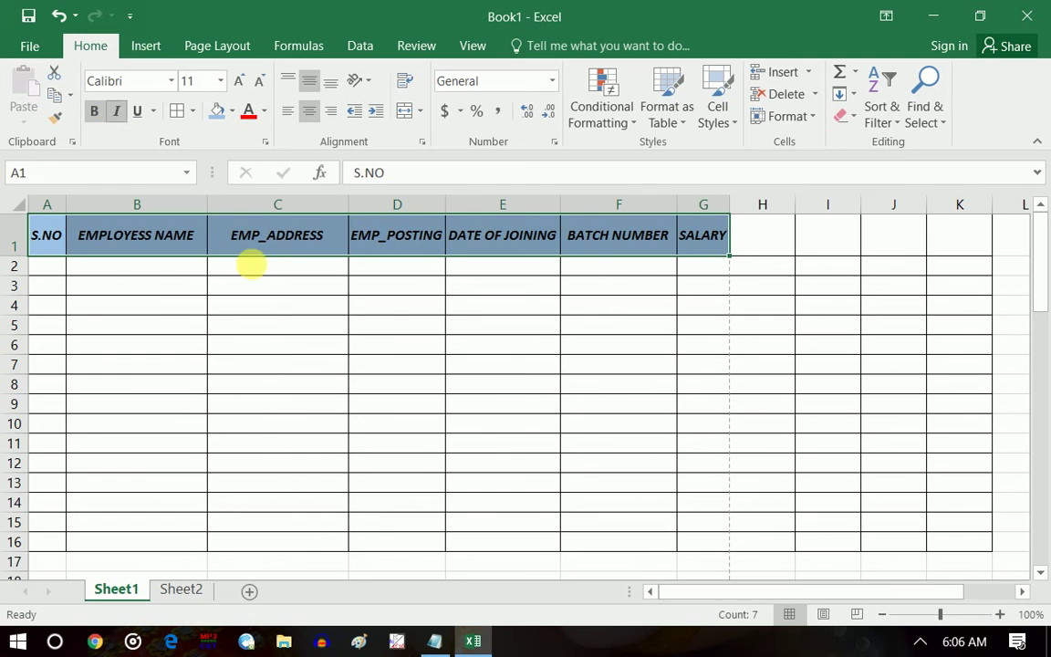
pyautogui.click(272, 306)
# Step: Make rows 2 to 47 taller
pyautogui.moveTo(11, 264)
pyautogui.mouseDown()
pyautogui.moveTo(6, 639)
pyautogui.moveTo(14, 545)
pyautogui.mouseUp()
pyautogui.moveTo(21, 371); pyautogui.dragTo(25, 387)
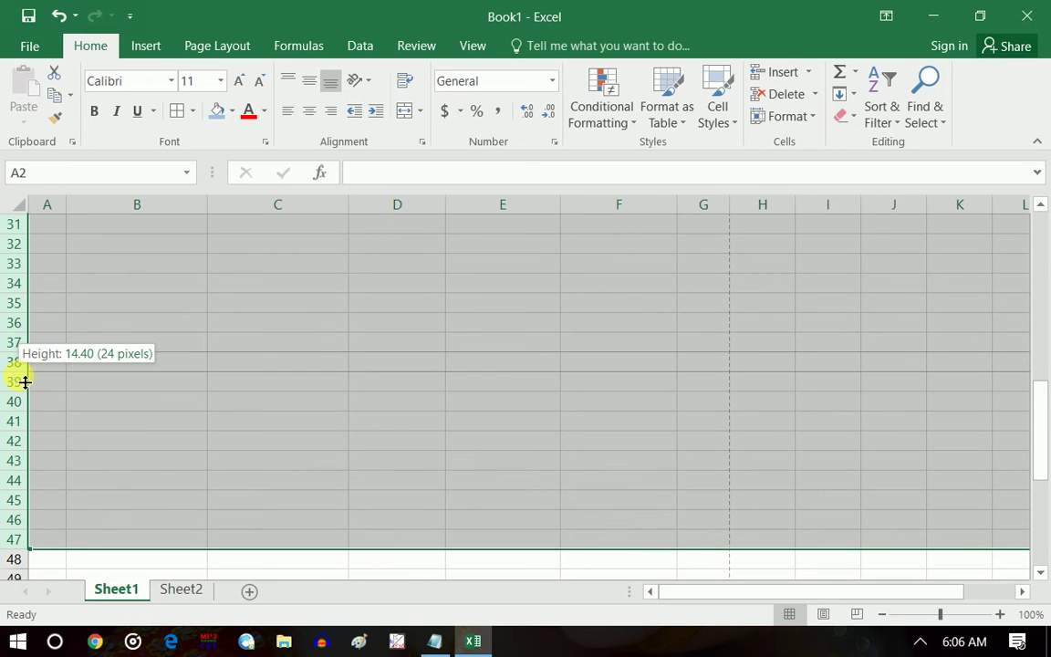
pyautogui.click(183, 384)
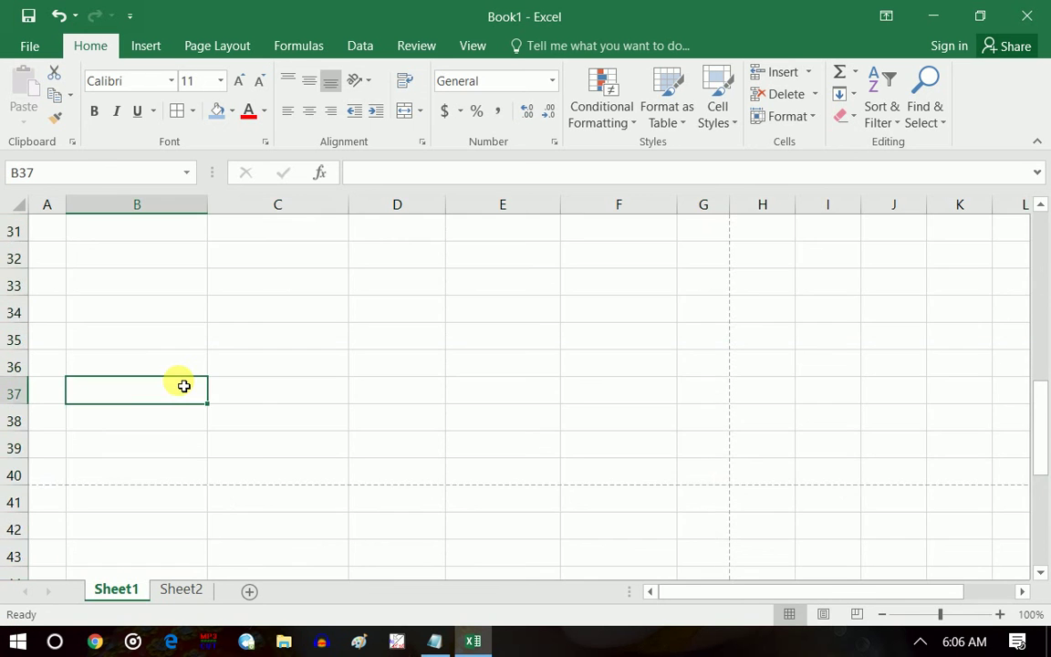
pyautogui.scroll(10, 184, 385)
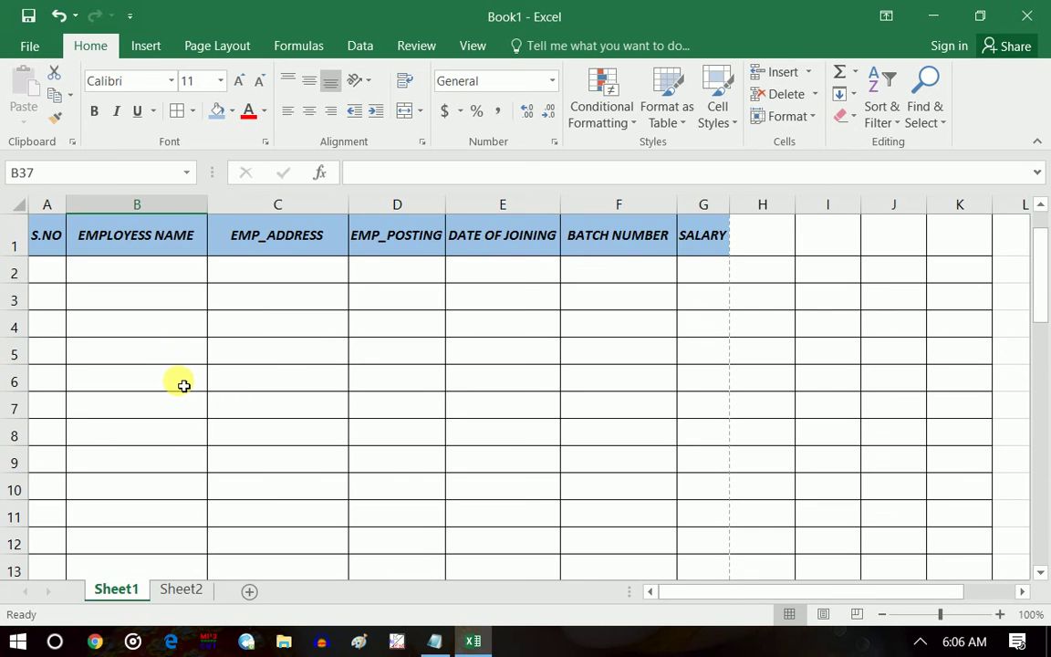
# Step: Enter 1 and 2 in A2:A3 and fill the series down to 39 in A40
pyautogui.click(50, 271)
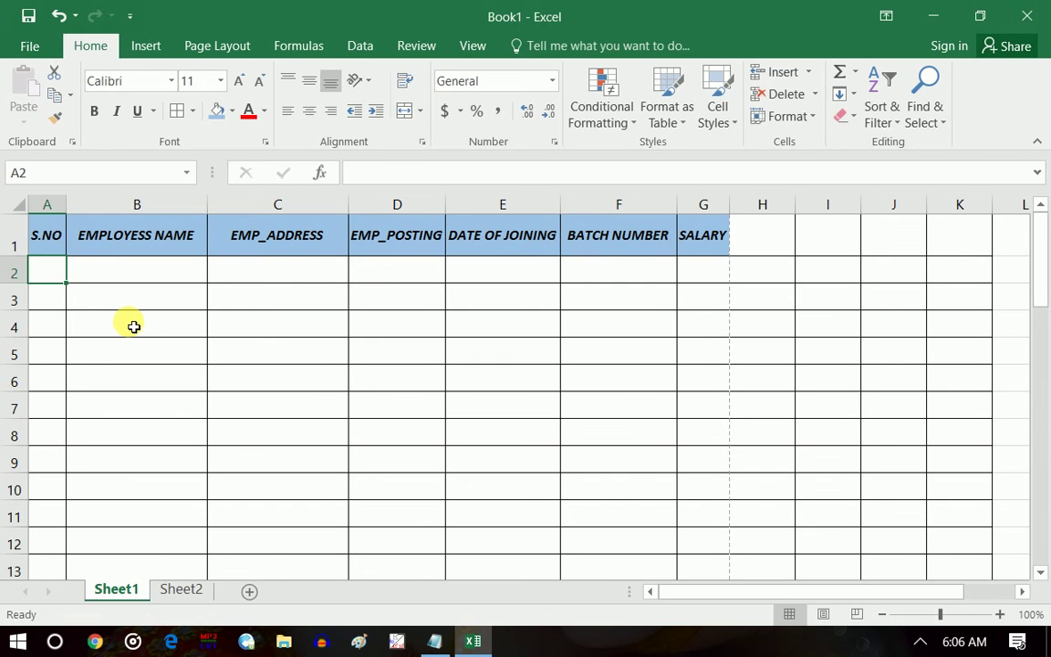
pyautogui.write('1')
pyautogui.press('Return')
pyautogui.write('2')
pyautogui.press('Return')
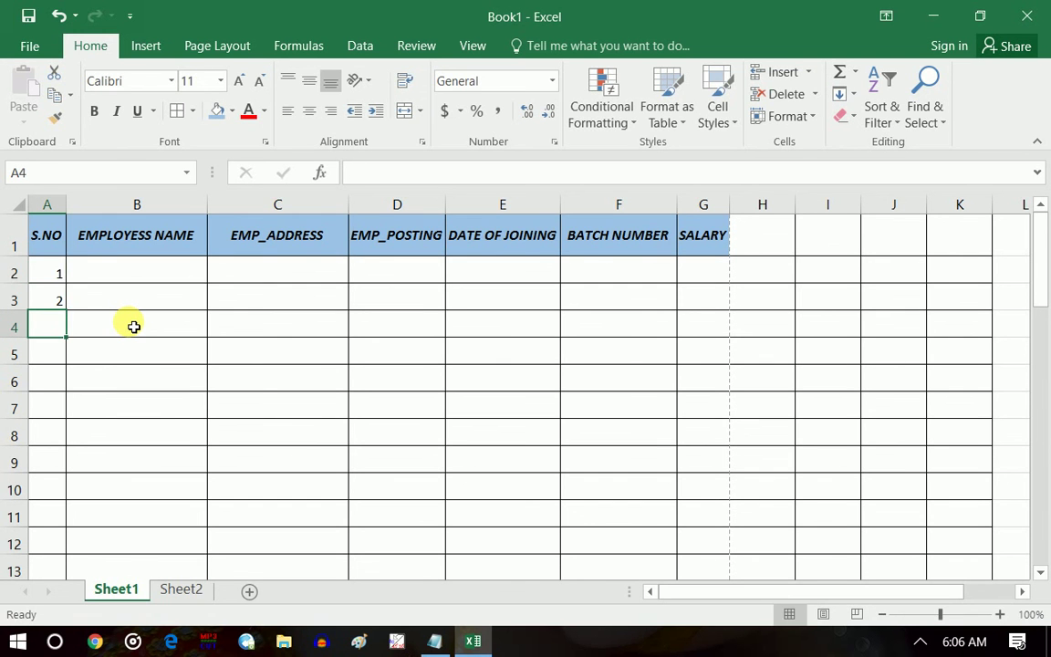
pyautogui.click(134, 326)
pyautogui.moveTo(59, 274)
pyautogui.mouseDown()
pyautogui.moveTo(64, 616)
pyautogui.moveTo(68, 581)
pyautogui.mouseUp()
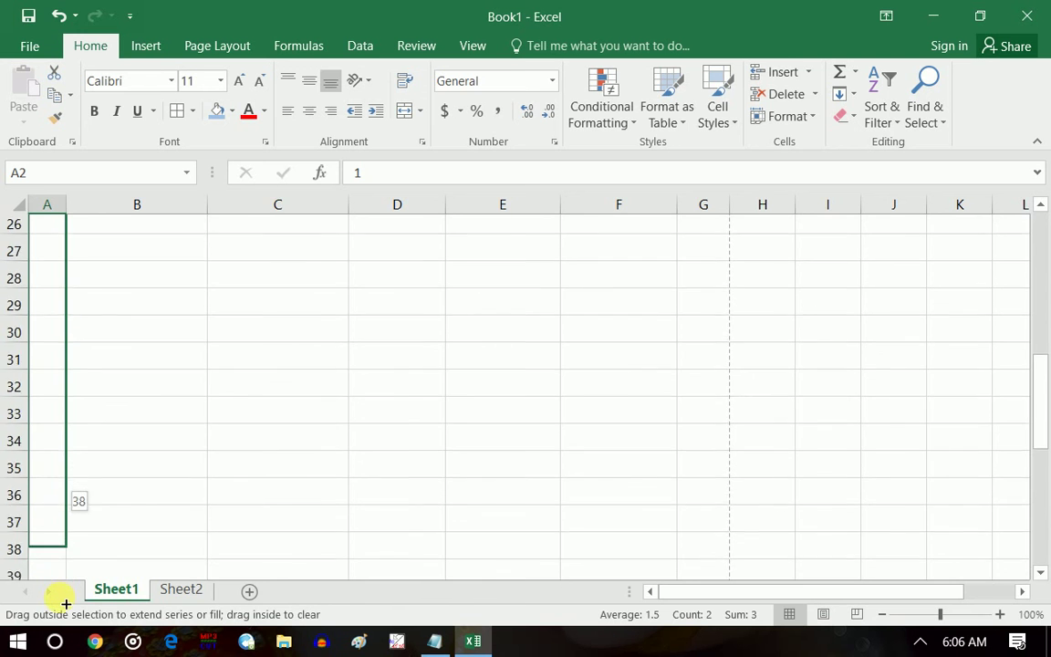
pyautogui.moveTo(68, 581); pyautogui.dragTo(78, 315)
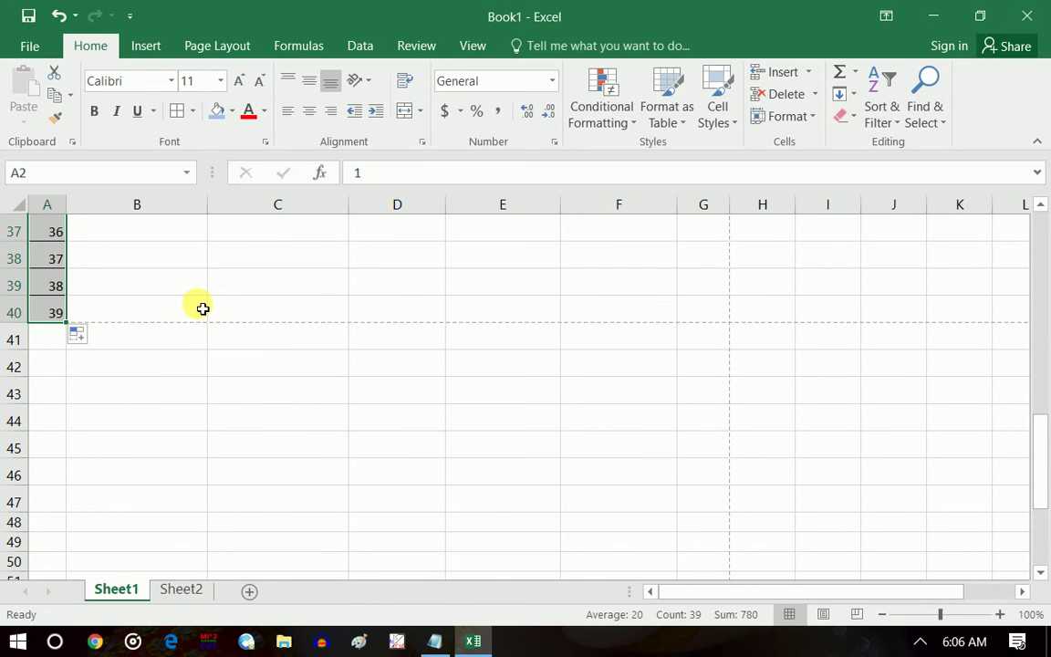
pyautogui.scroll(4, 176, 315)
pyautogui.scroll(1, 183, 338)
pyautogui.scroll(5, 187, 348)
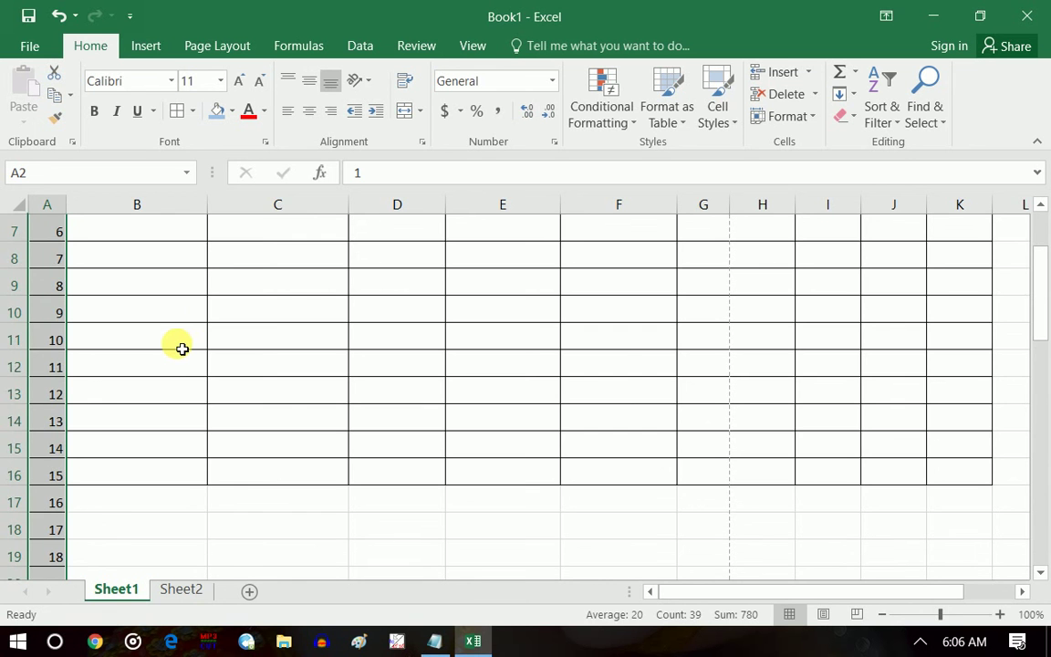
pyautogui.scroll(1, 183, 349)
pyautogui.scroll(1, 182, 348)
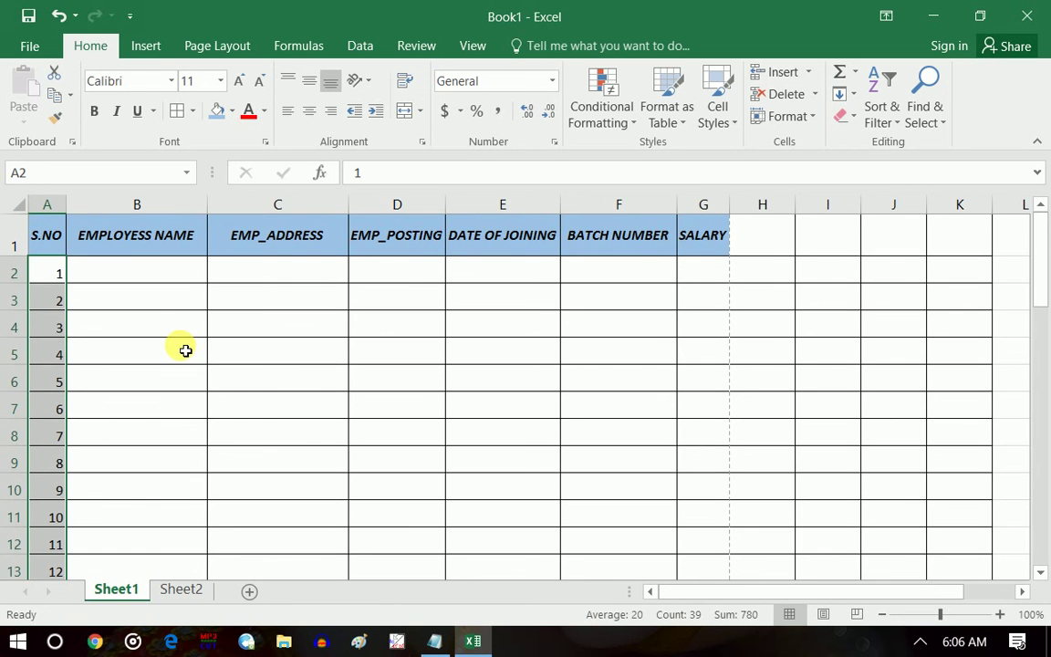
pyautogui.click(168, 278)
pyautogui.click(292, 273)
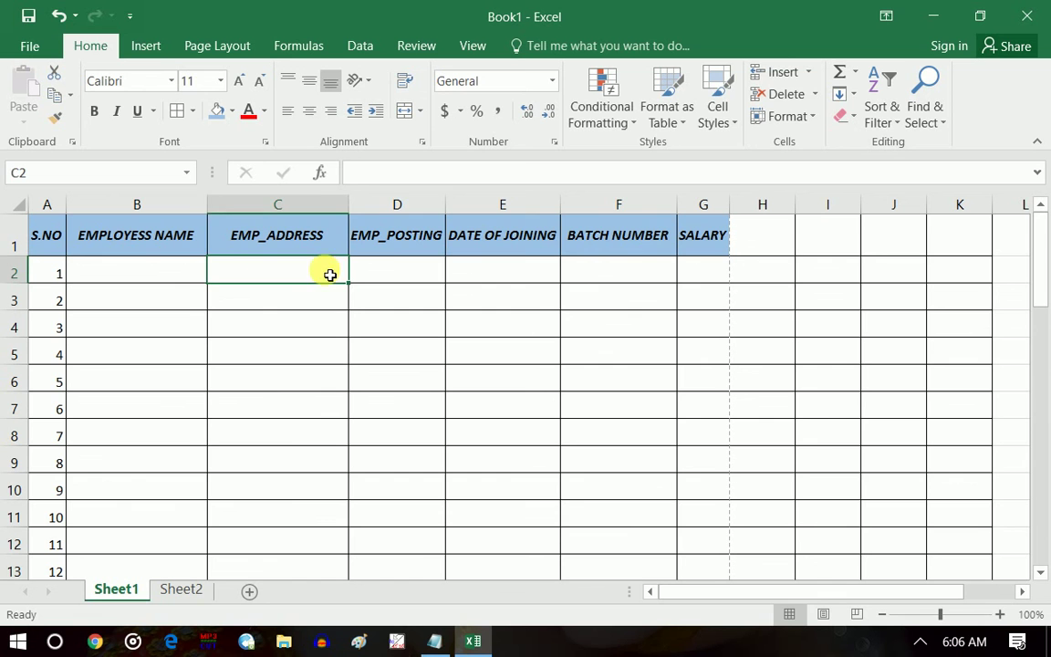
# Step: Enter MANAGER, 12-02-2020, 3002099 and 24000 in D2:G2 for employee 1
pyautogui.click(398, 275)
pyautogui.write('MA')
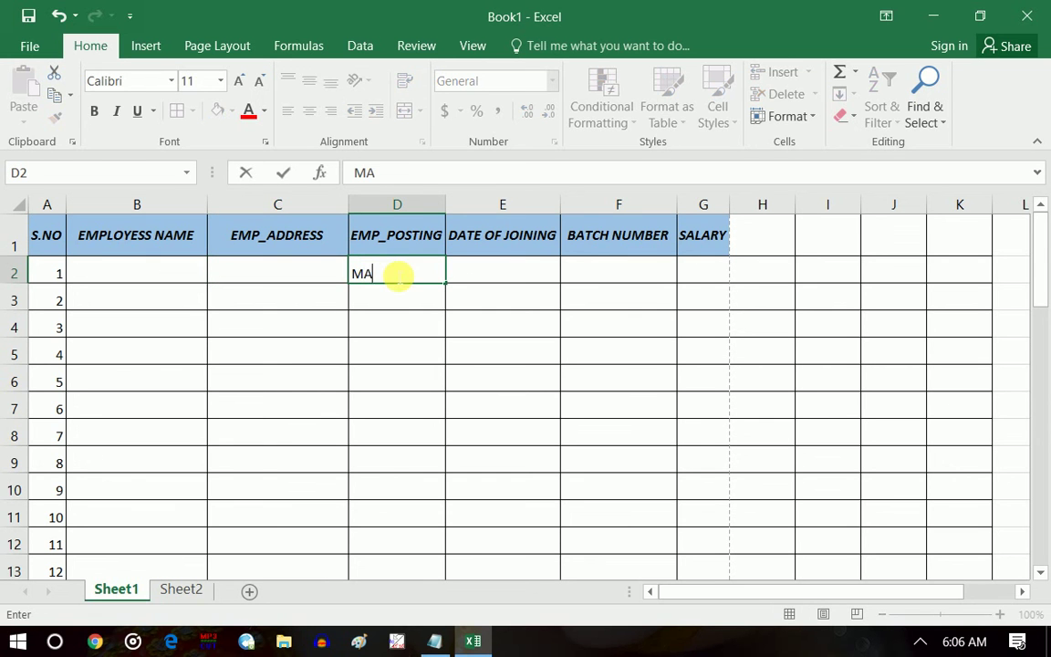
pyautogui.write('NAGER')
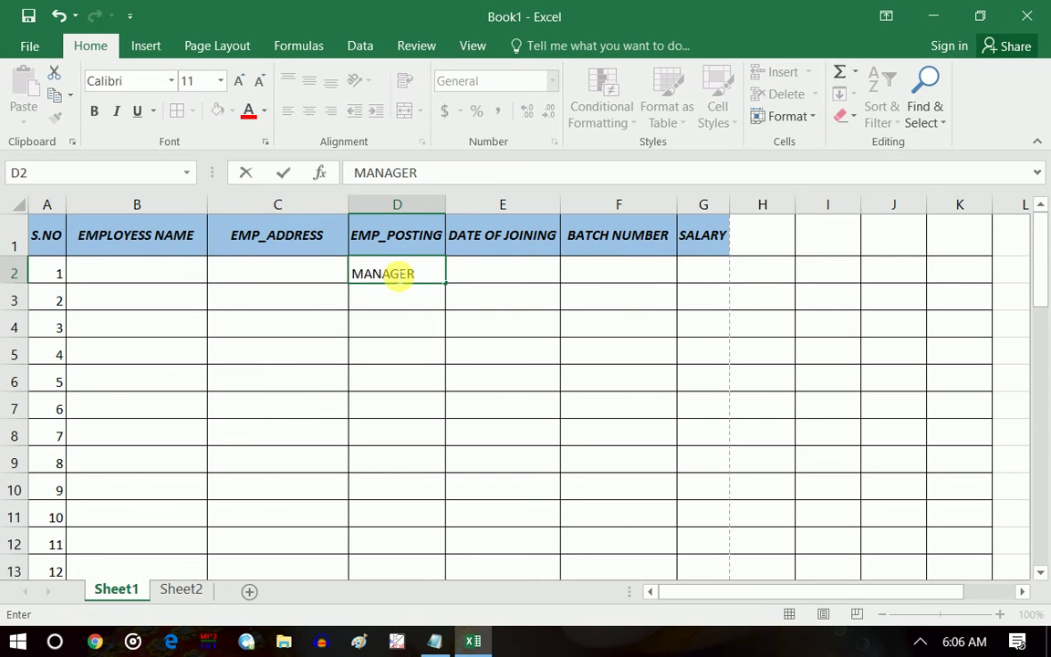
pyautogui.click(507, 284)
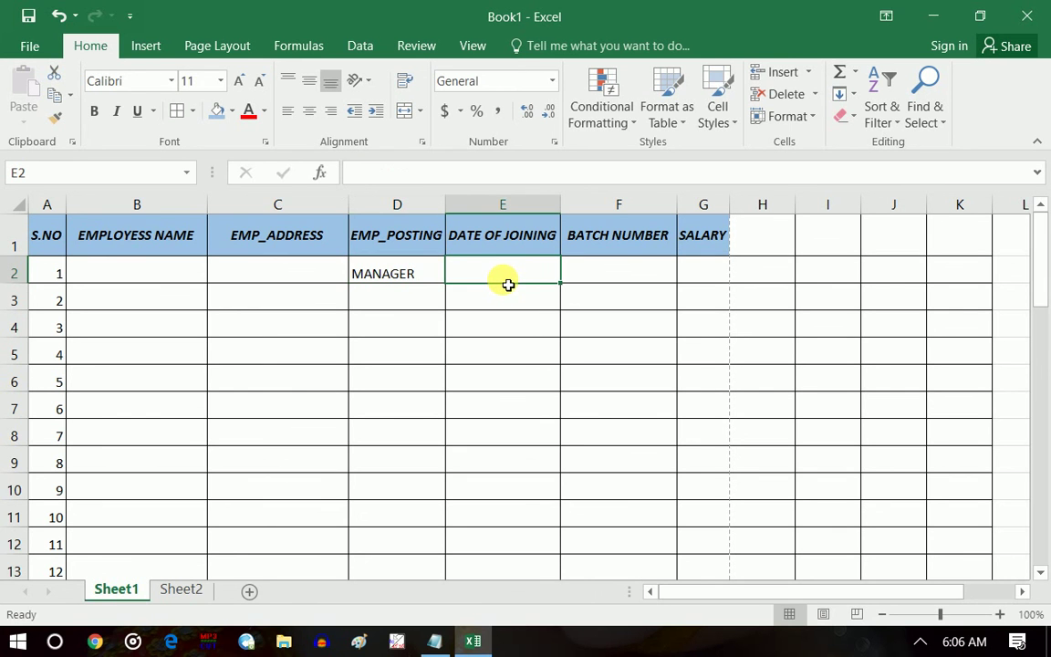
pyautogui.write('12-')
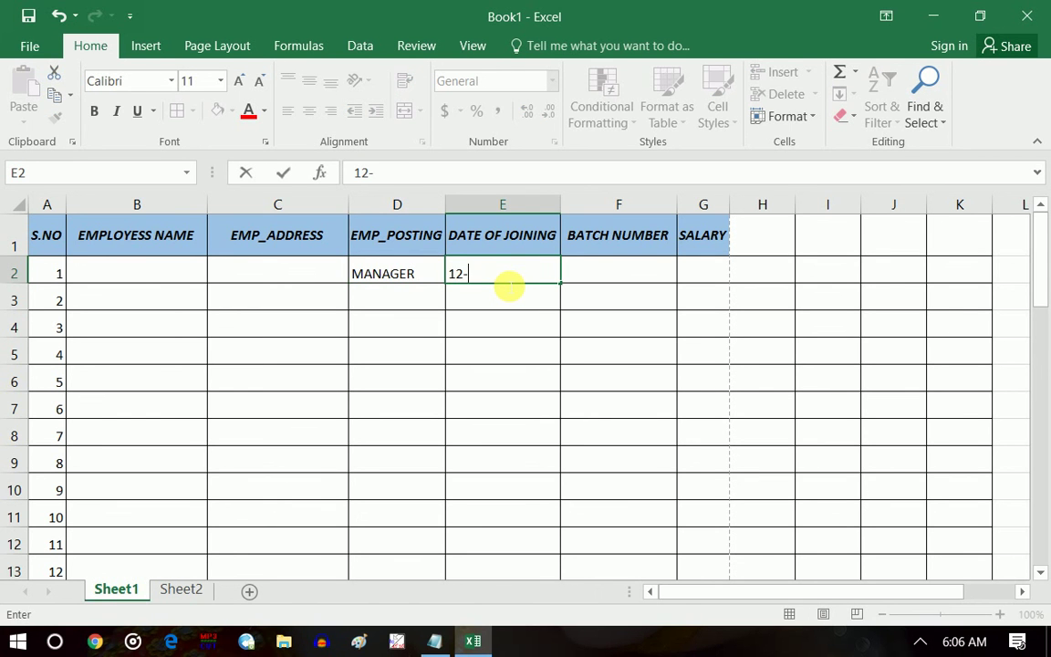
pyautogui.write('02-2020')
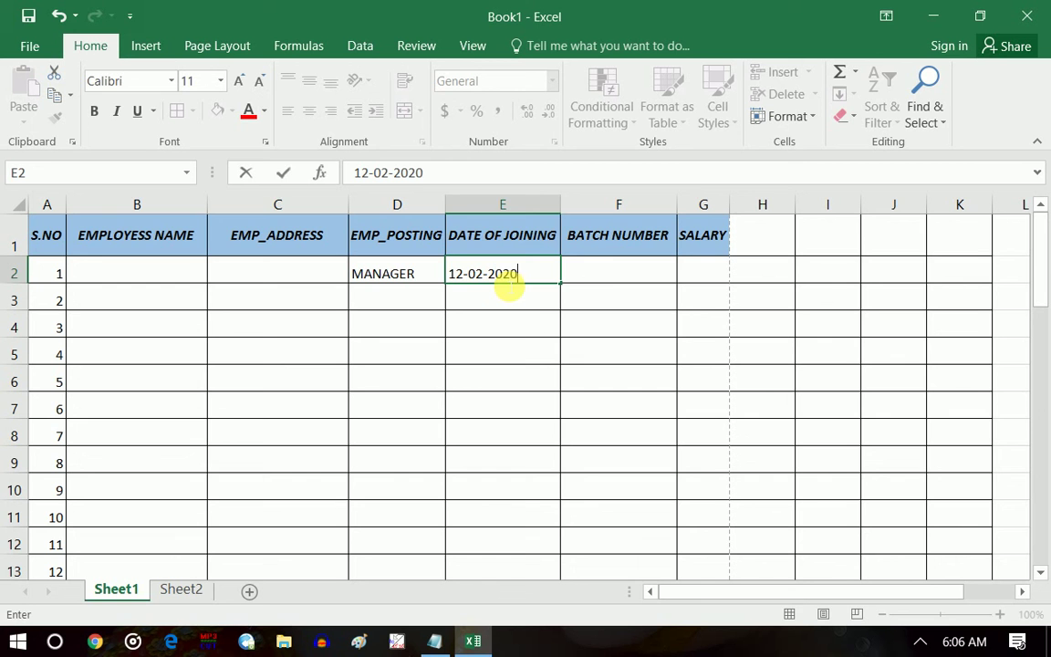
pyautogui.click(605, 278)
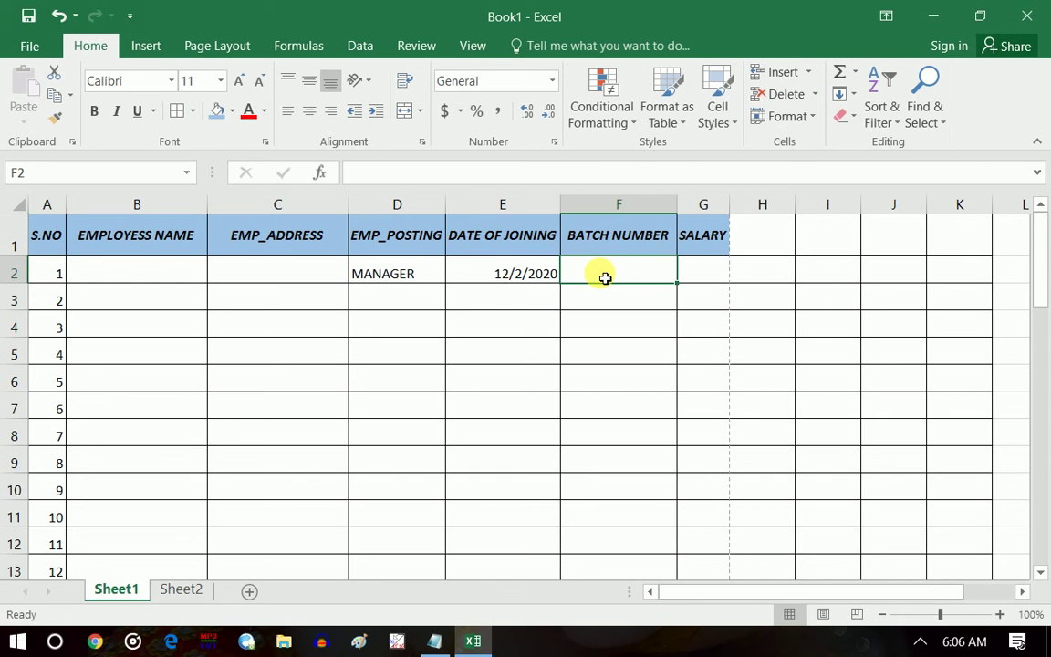
pyautogui.write('3')
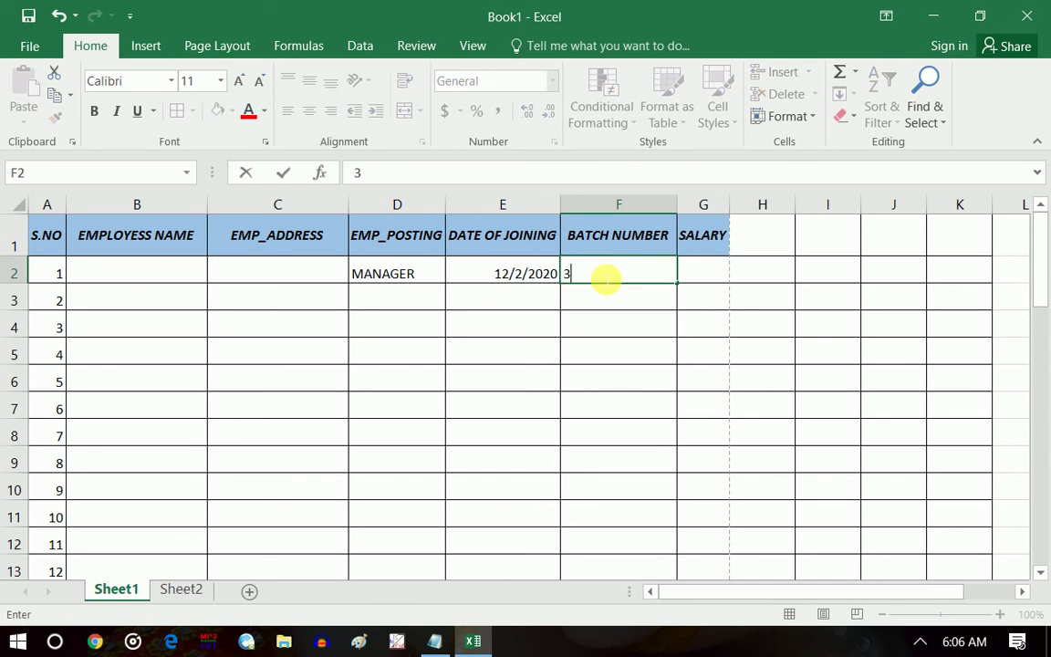
pyautogui.write('002099')
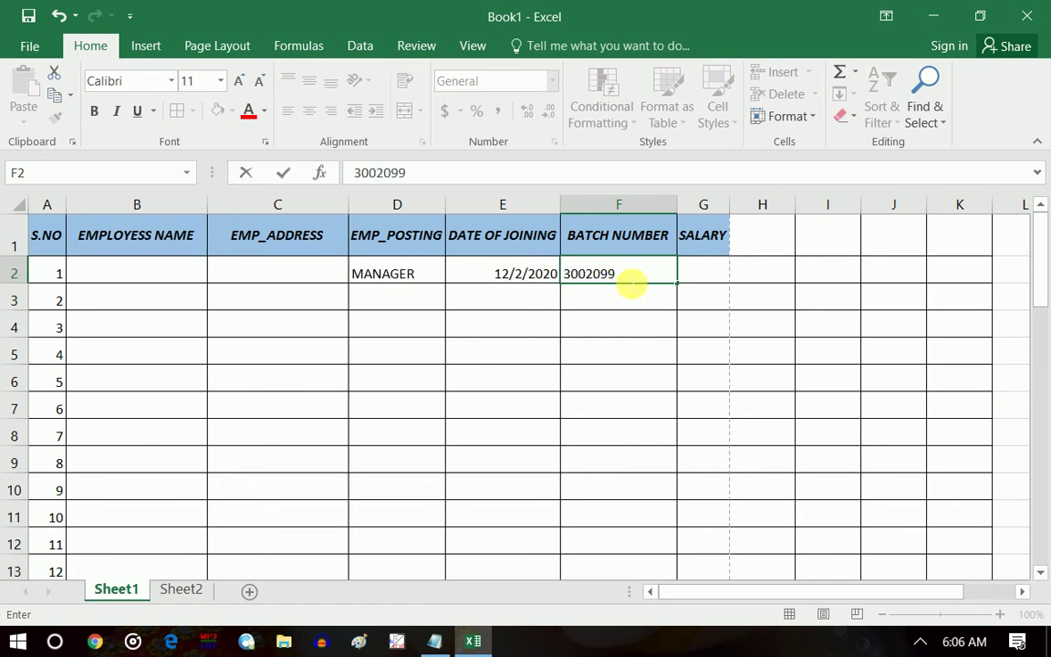
pyautogui.click(709, 276)
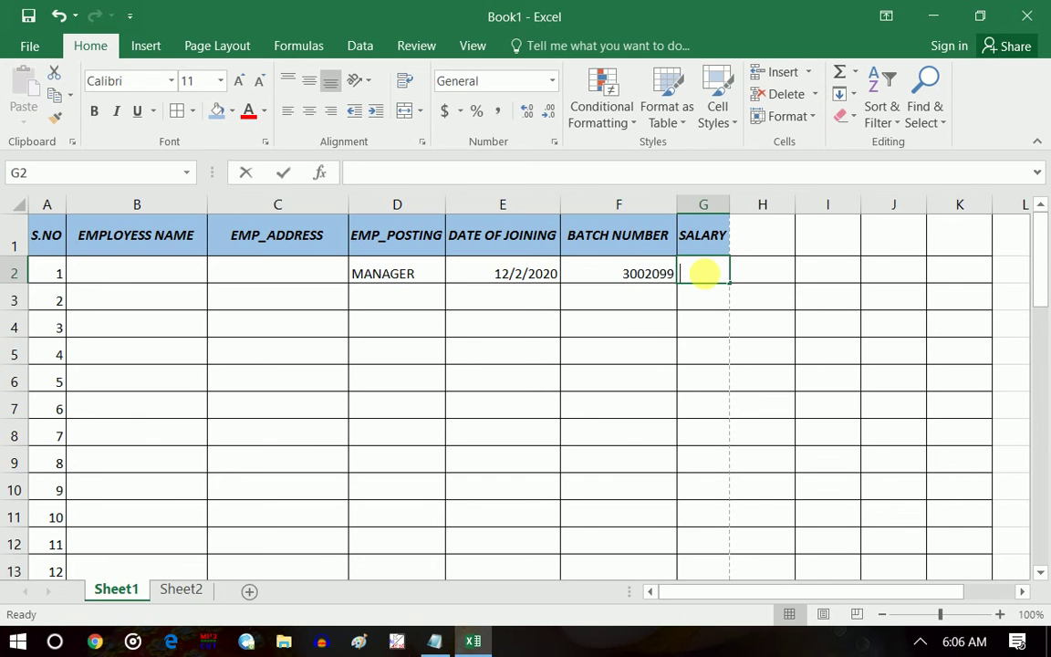
pyautogui.write('24000')
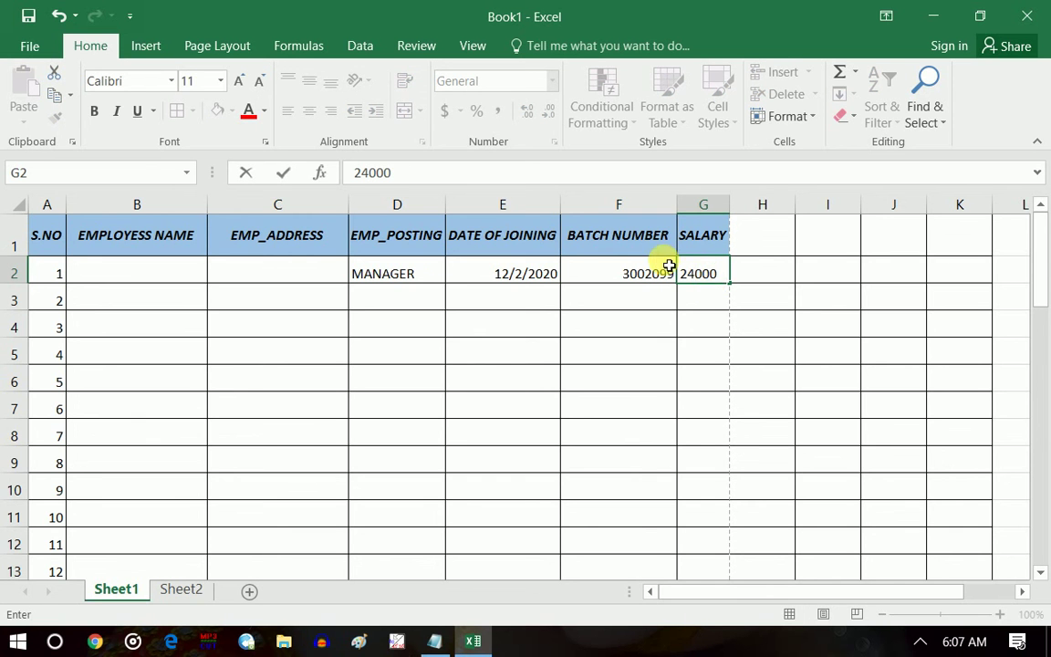
pyautogui.click(698, 311)
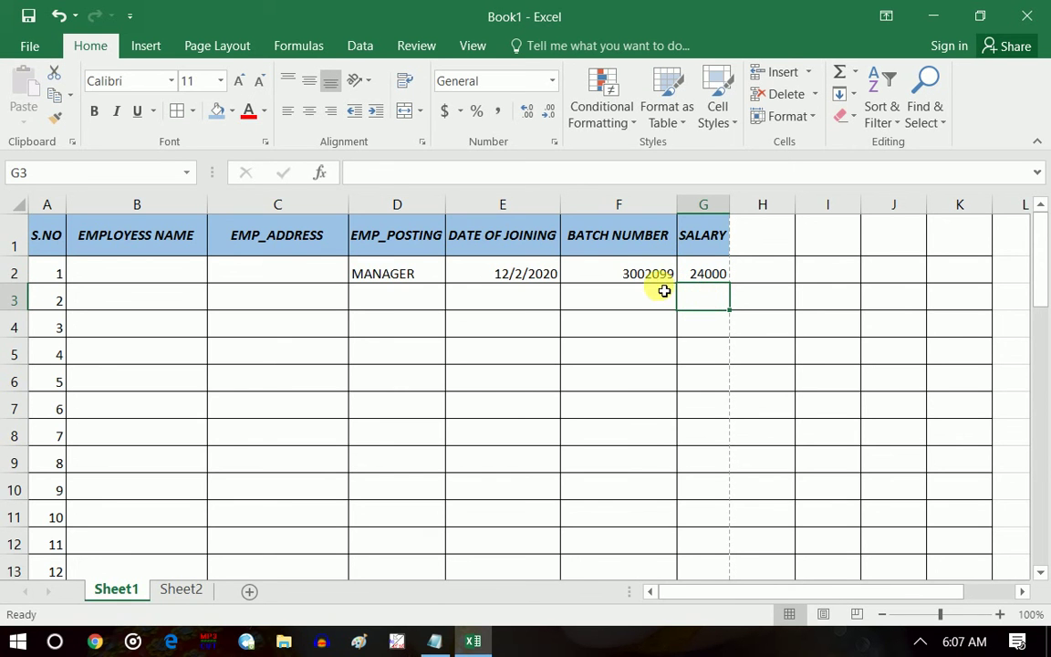
pyautogui.click(406, 276)
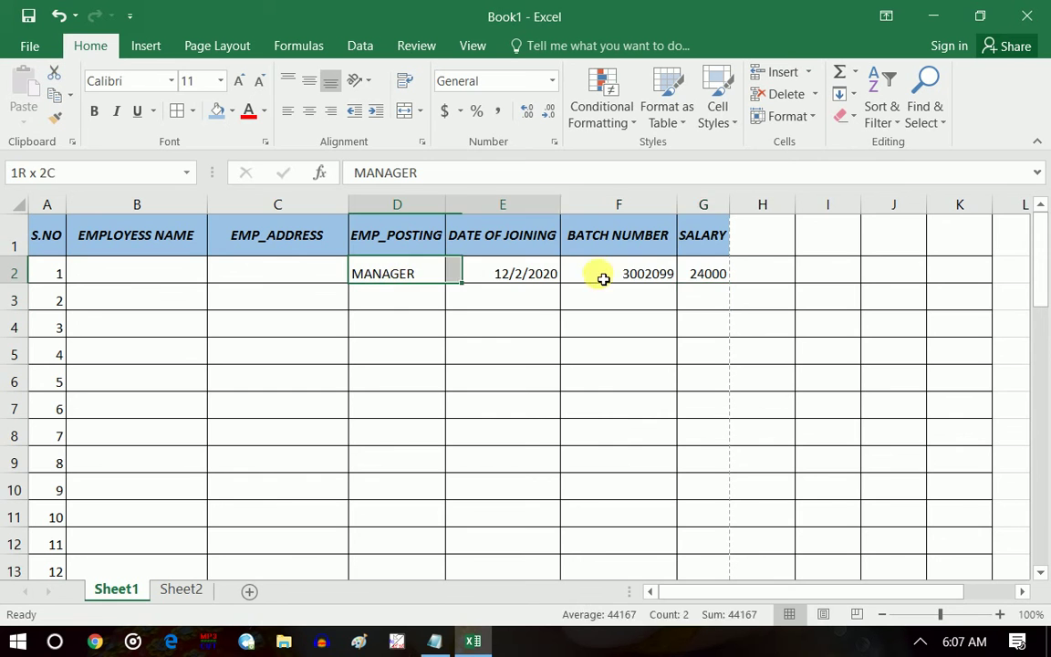
# Step: Fill D2:G2 (MANAGER, 12/2/2020, 3002099, 24000) down through row 40
pyautogui.moveTo(502, 278); pyautogui.dragTo(703, 275)
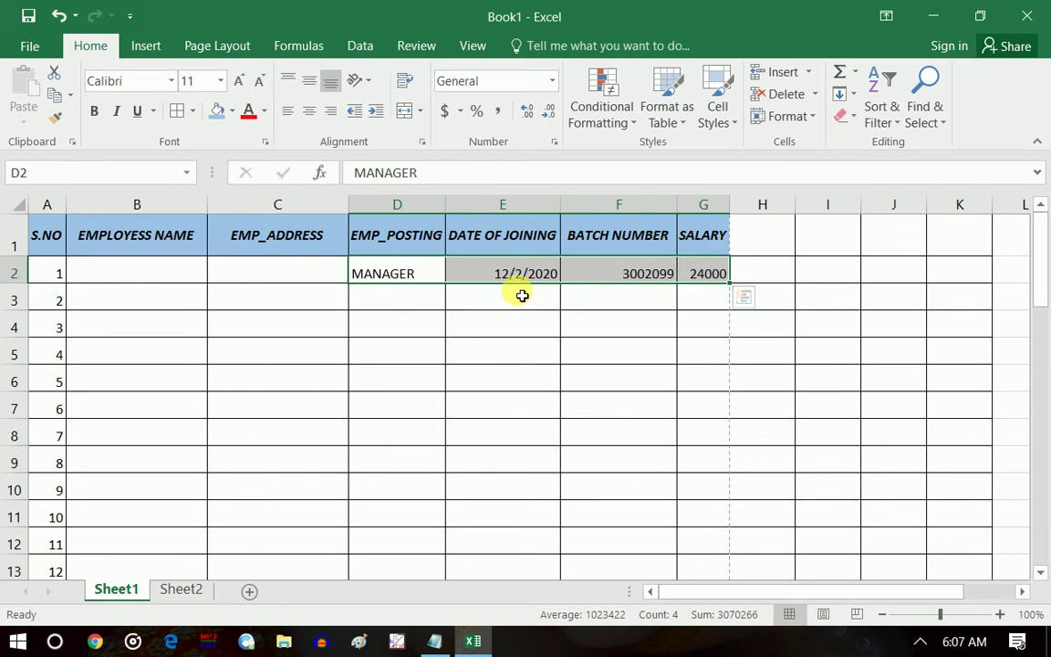
pyautogui.moveTo(403, 272)
pyautogui.mouseDown()
pyautogui.moveTo(730, 572)
pyautogui.moveTo(715, 618)
pyautogui.mouseUp()
pyautogui.moveTo(693, 373)
pyautogui.mouseDown()
pyautogui.moveTo(681, 638)
pyautogui.moveTo(693, 531)
pyautogui.mouseUp()
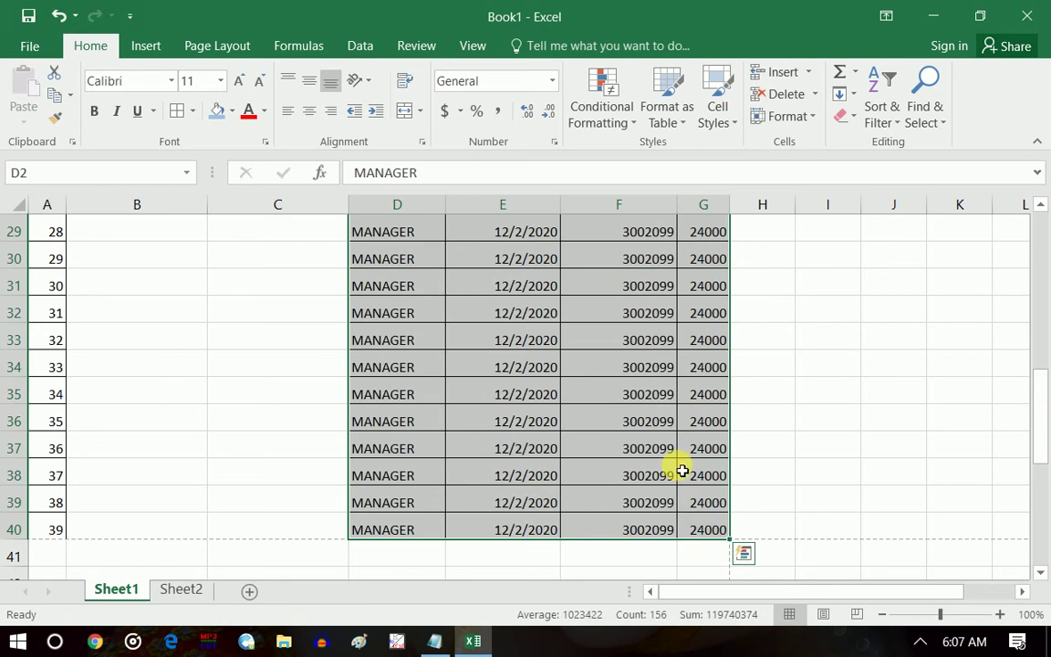
pyautogui.click(633, 453)
pyautogui.scroll(5, 636, 452)
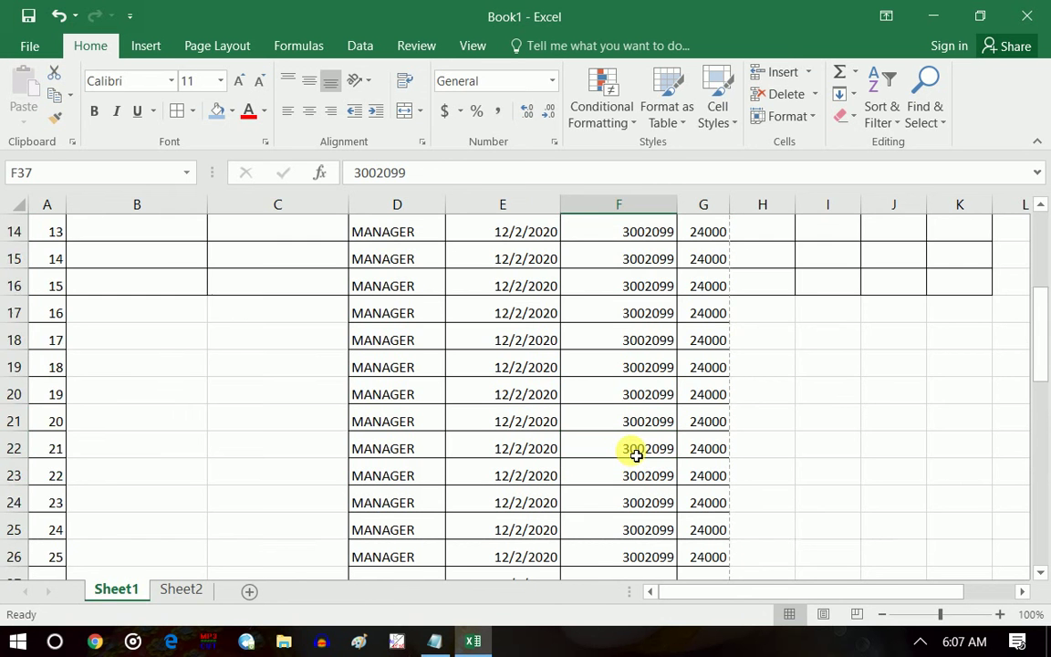
pyautogui.scroll(4, 633, 447)
pyautogui.scroll(1, 621, 443)
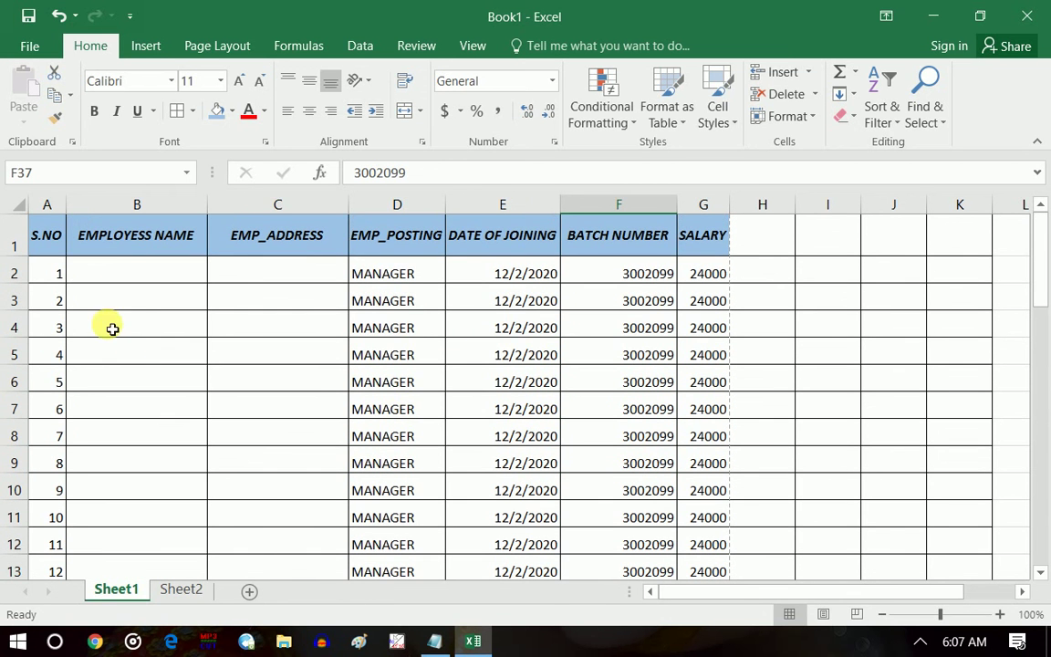
# Step: Enter the first two employees' names with addresses DELHI and BOKARO
pyautogui.click(127, 271)
pyautogui.press('Tab')
pyautogui.write('DELHI')
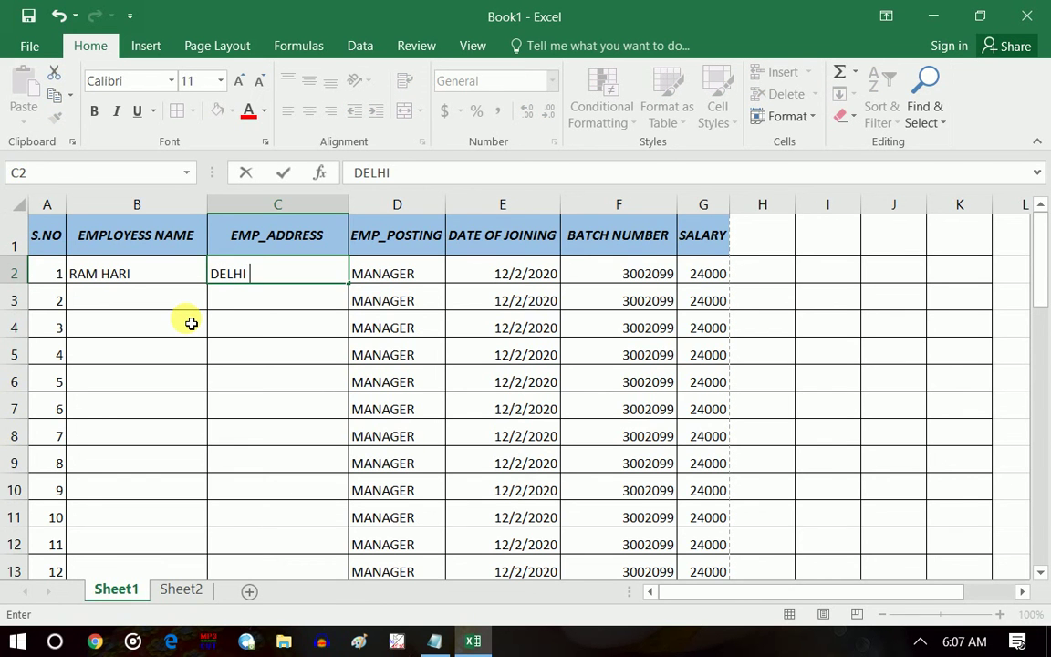
pyautogui.press('Return')
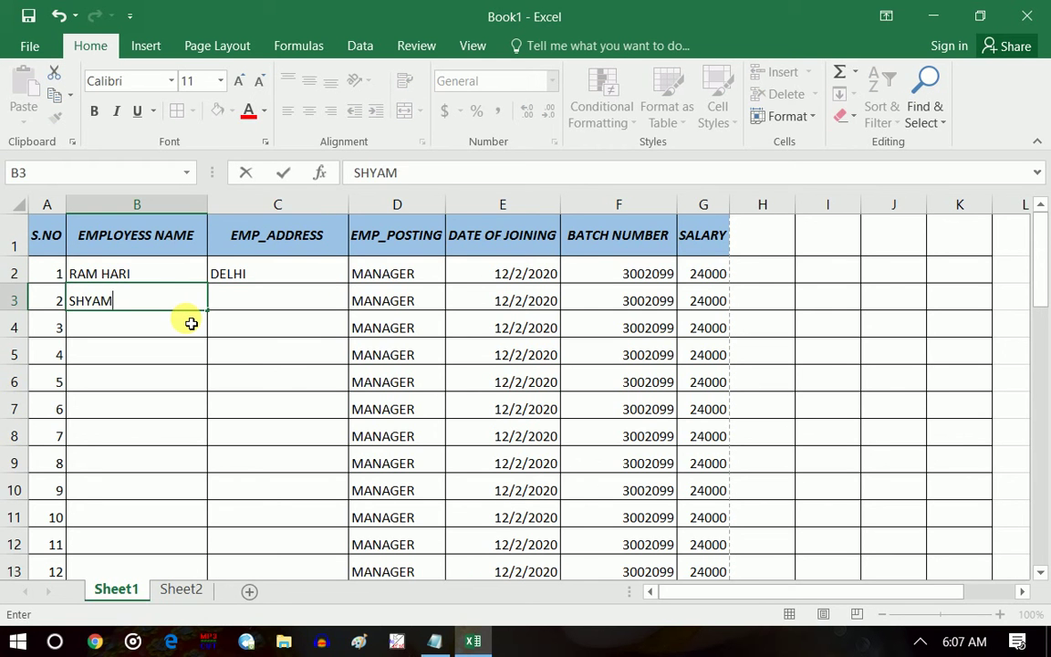
pyautogui.press('Tab')
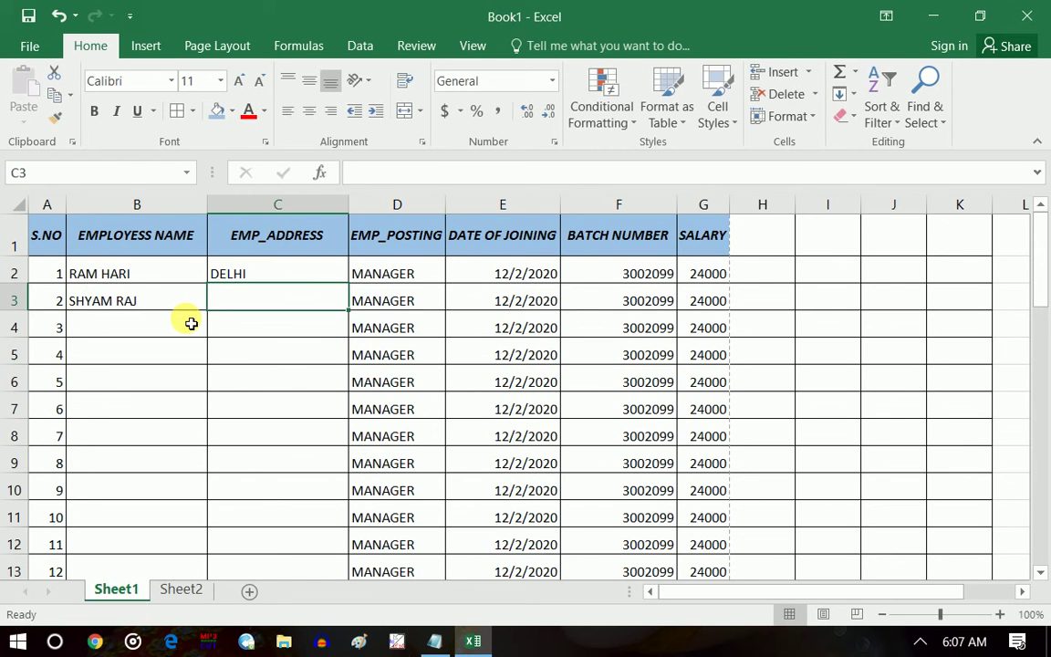
pyautogui.write('BOKARO')
pyautogui.click(191, 324)
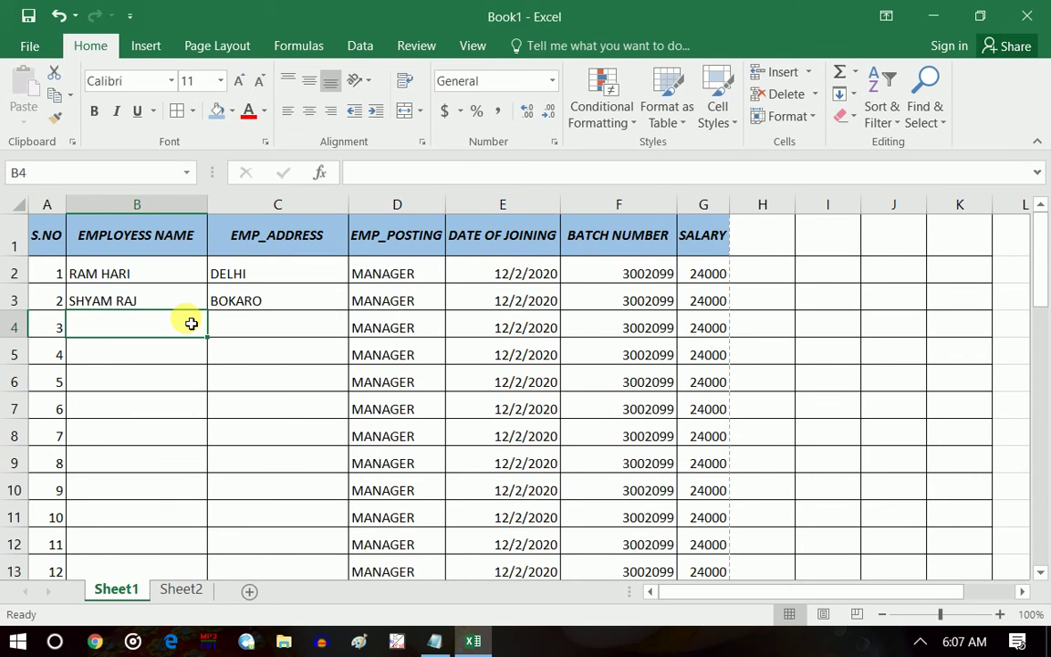
# Step: Enter the third and fourth employees' names with addresses JAMALPUR and NAGPUR
pyautogui.write('RAJEEV')
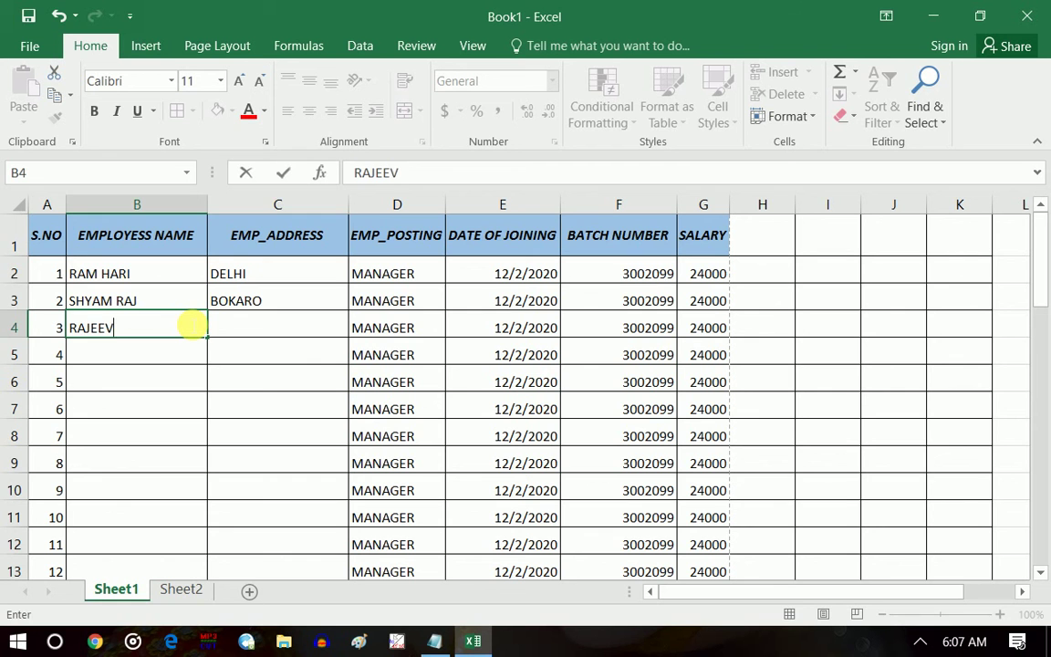
pyautogui.press('Tab')
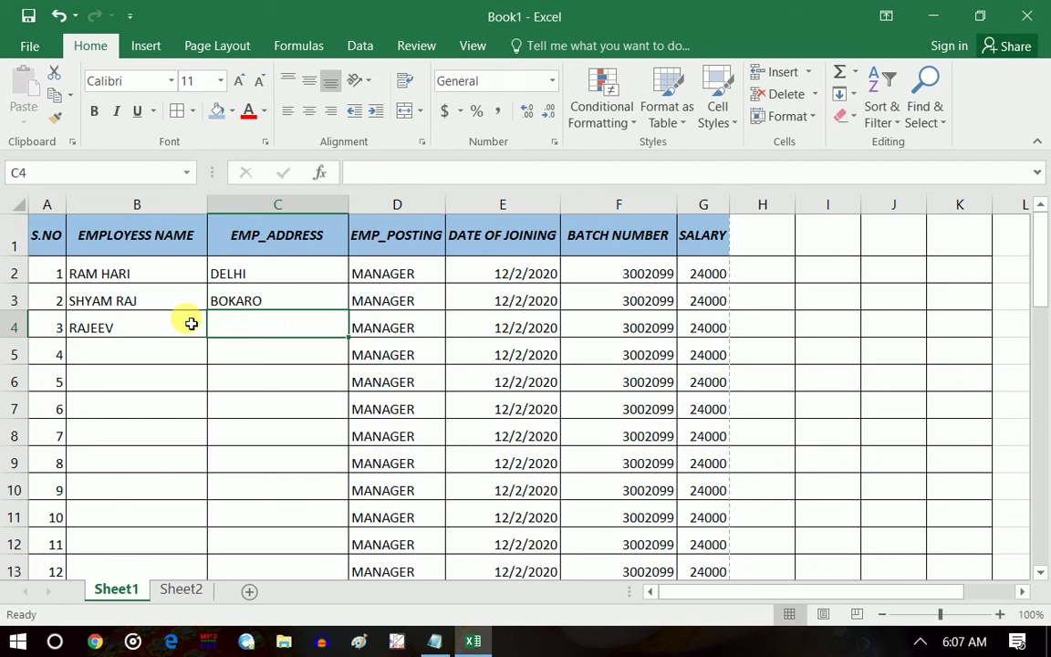
pyautogui.write('JA')
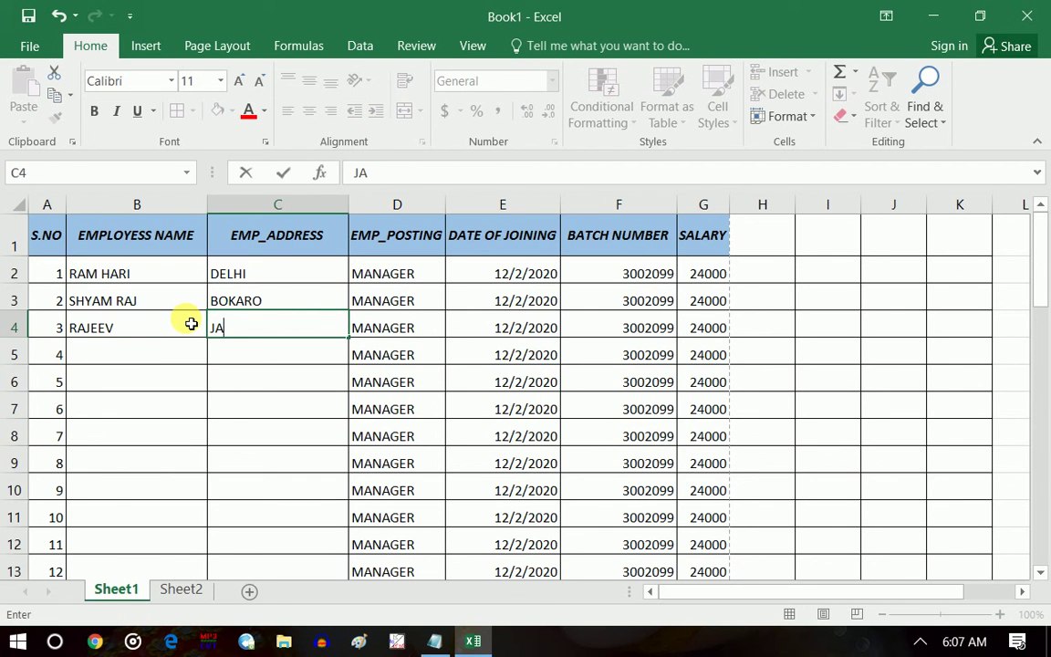
pyautogui.write('ML')
pyautogui.write('PUIR')
pyautogui.press('BackSpace')
pyautogui.press('BackSpace')
pyautogui.press('BackSpace')
pyautogui.press('BackSpace')
pyautogui.press('BackSpace')
pyautogui.write('ALPUR')
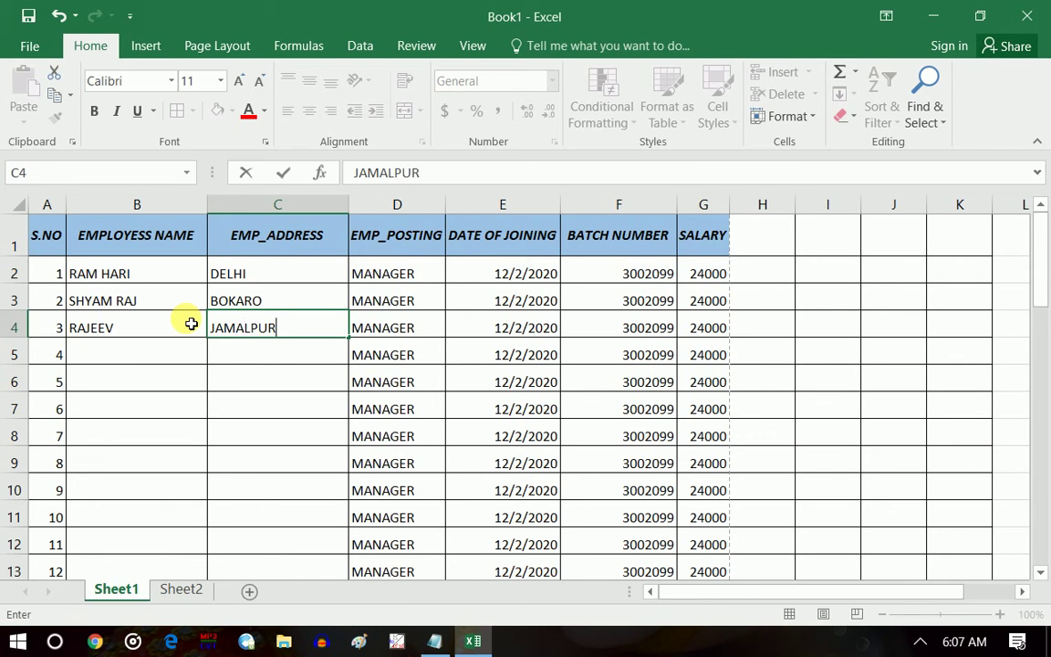
pyautogui.press('Return')
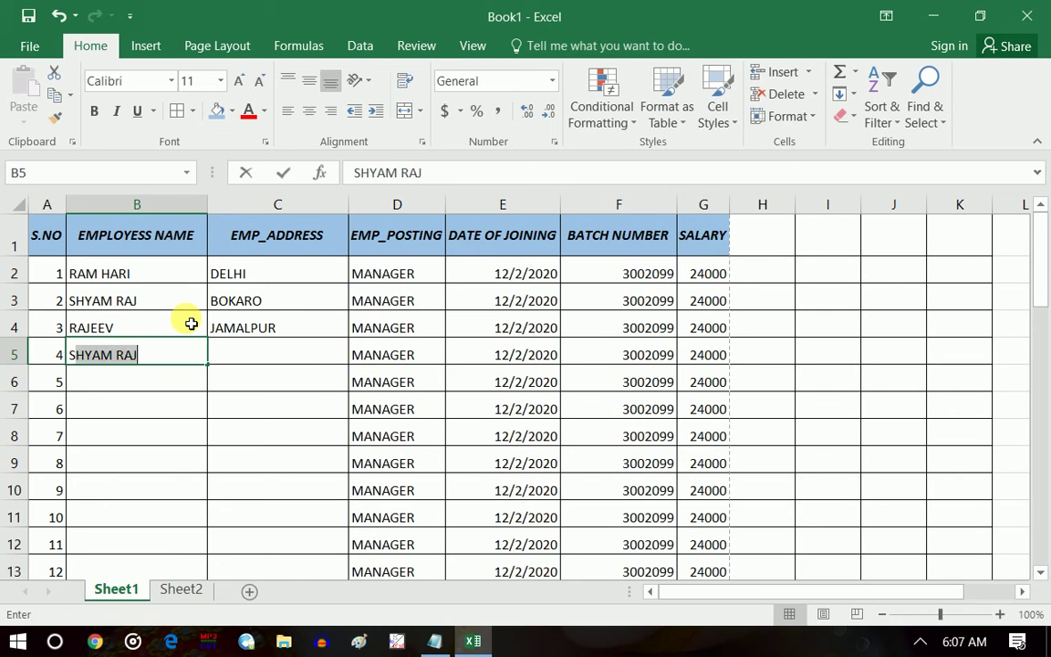
pyautogui.press('Tab')
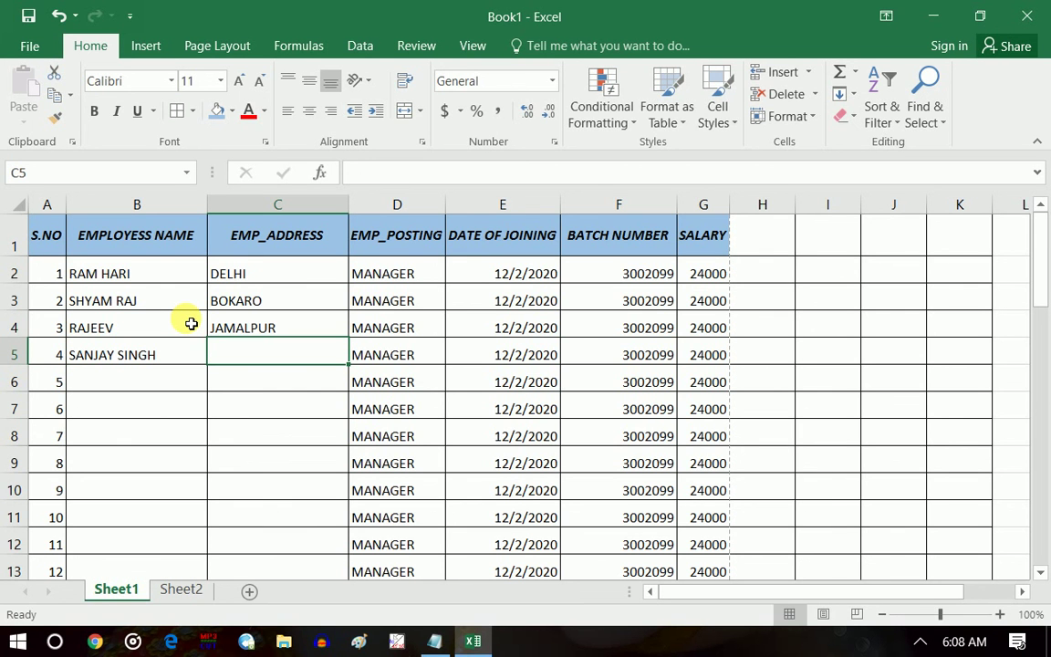
pyautogui.write('NAGPUR')
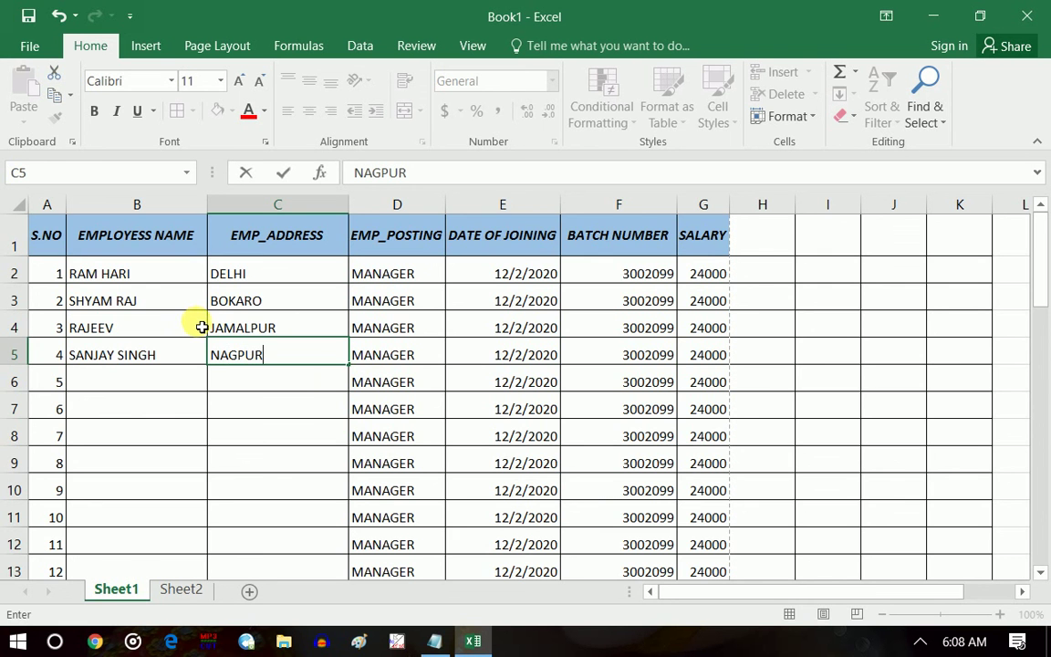
# Step: Review rows 16–22 and undo an accidental edit made beside the table
pyautogui.scroll(-1, 505, 445)
pyautogui.scroll(1, 493, 434)
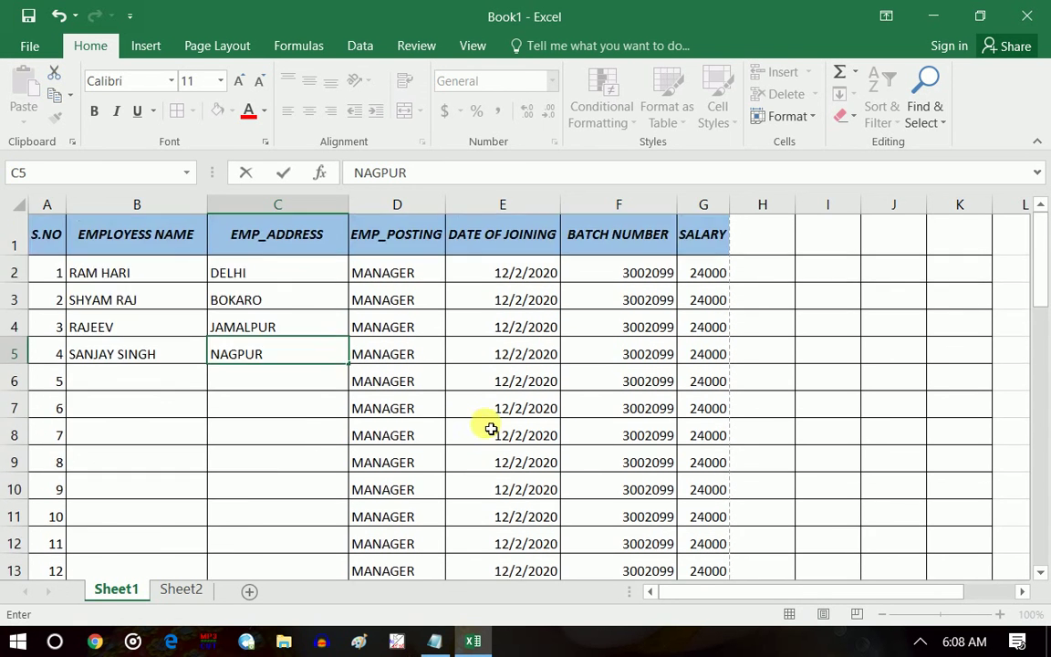
pyautogui.scroll(-3, 485, 425)
pyautogui.scroll(-1, 465, 424)
pyautogui.moveTo(65, 312)
pyautogui.mouseDown()
pyautogui.moveTo(716, 611)
pyautogui.moveTo(731, 573)
pyautogui.mouseUp()
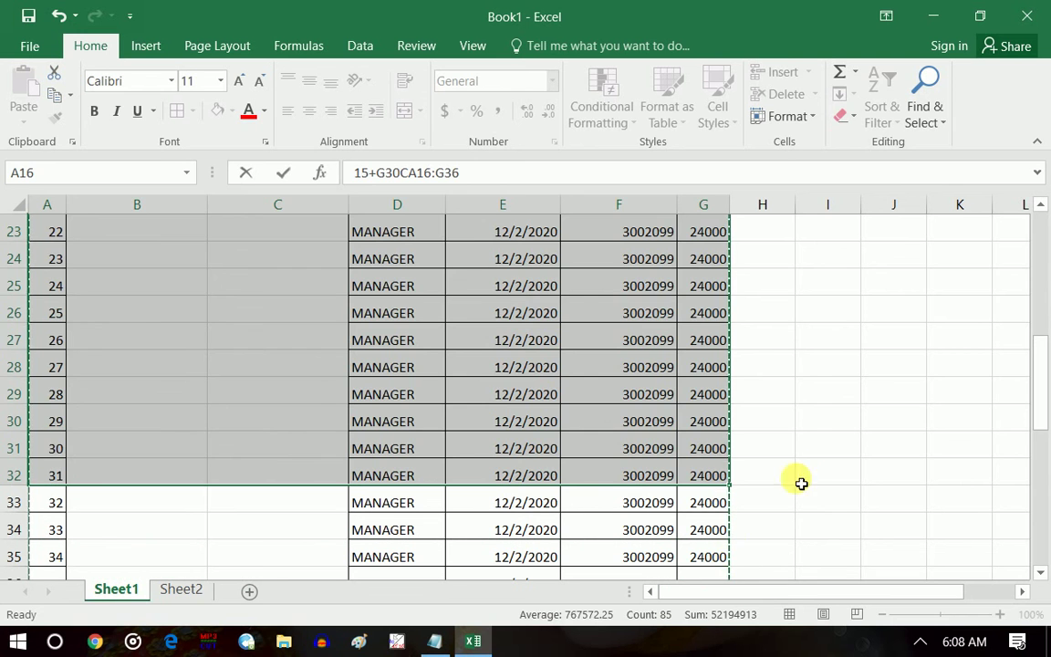
pyautogui.click(805, 476)
pyautogui.click(838, 469)
pyautogui.doubleClick(837, 469)
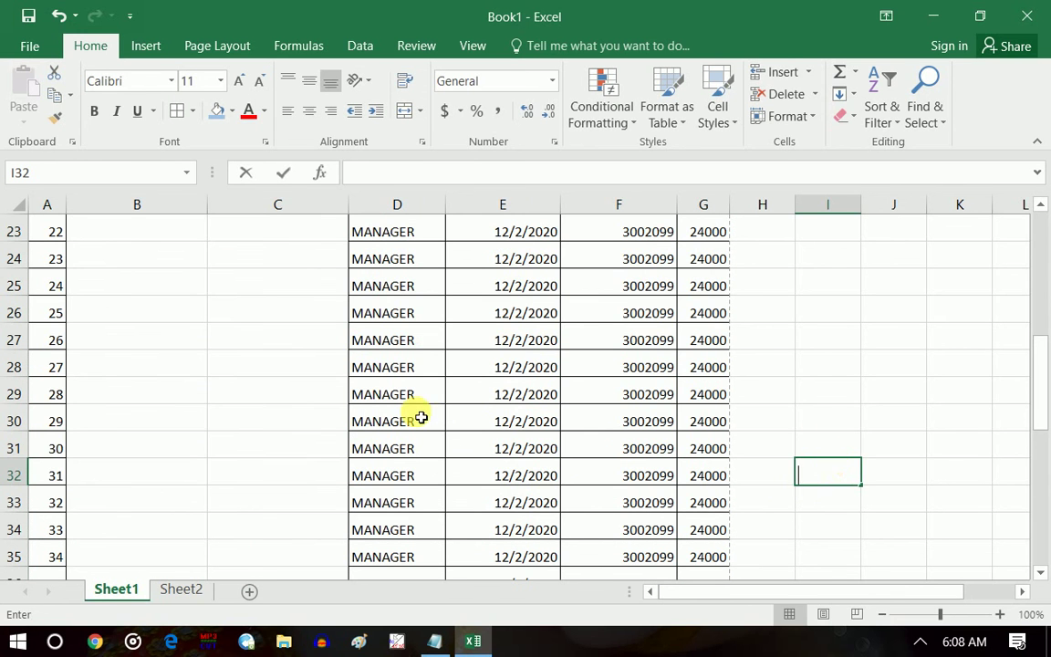
pyautogui.scroll(5, 219, 397)
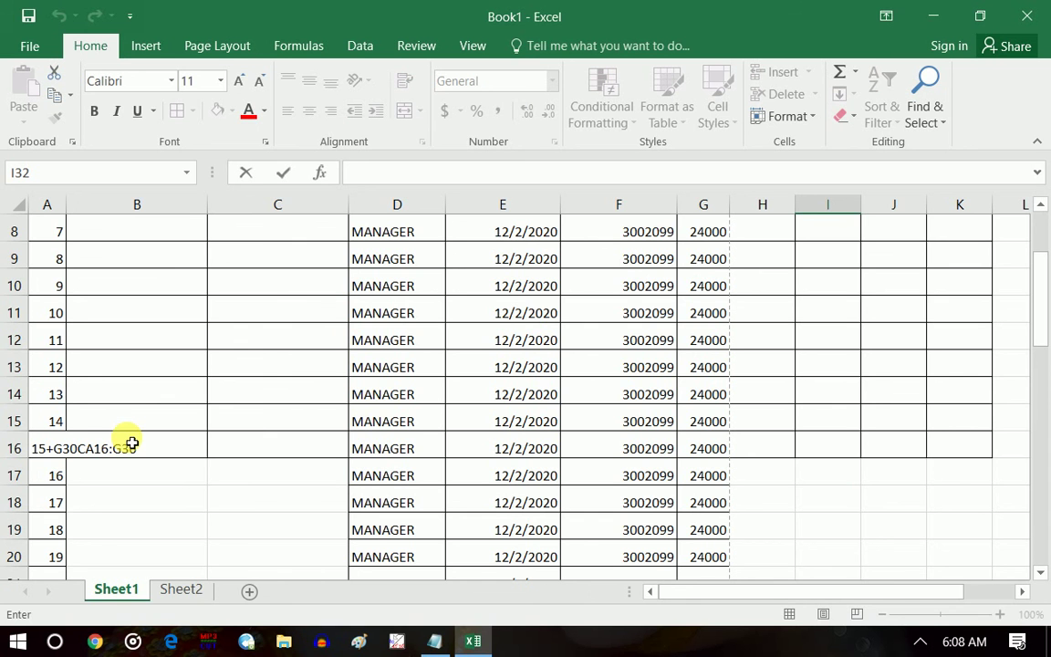
pyautogui.click(275, 360)
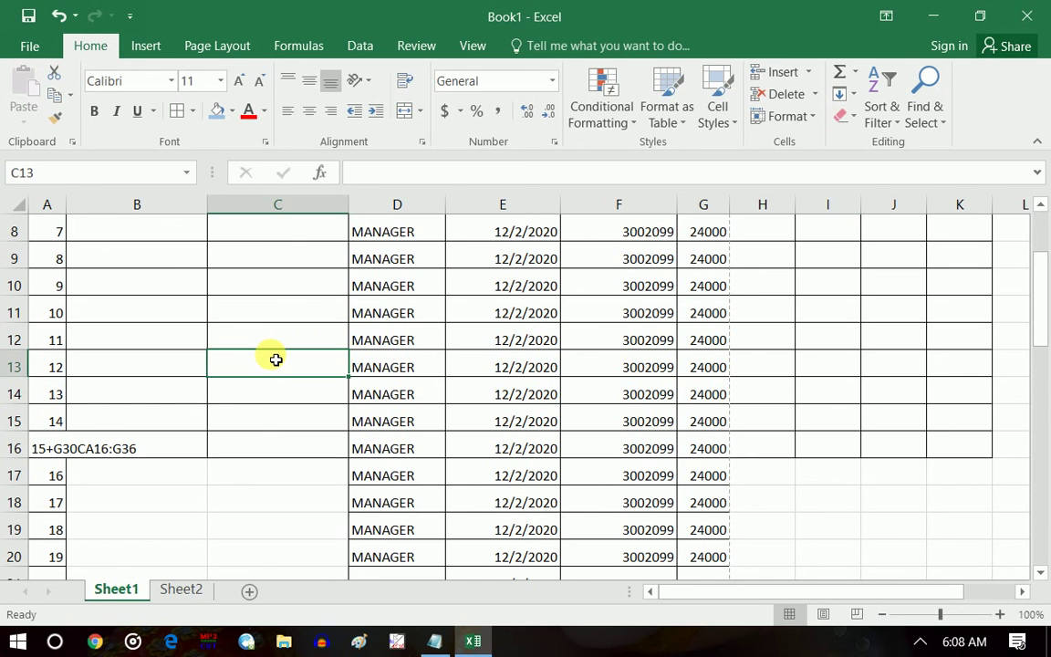
pyautogui.hotkey('ctrl', 'z')
pyautogui.scroll(6, 308, 317)
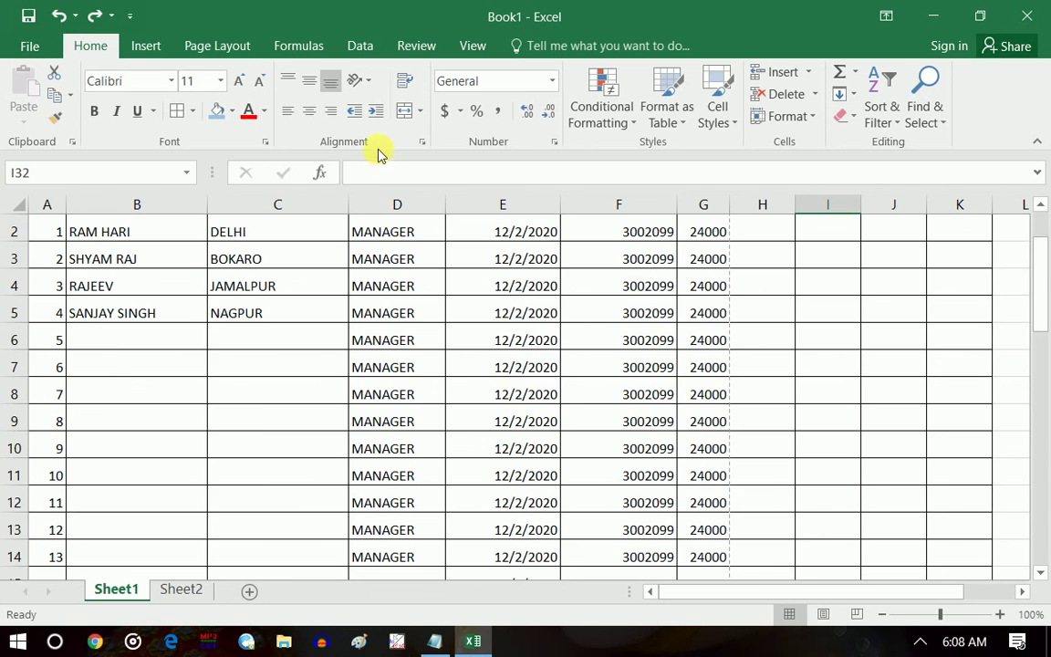
pyautogui.scroll(-4, 148, 392)
pyautogui.scroll(1, 117, 402)
# Step: Clear the stray formula in A16 and enter serial number 15 there
pyautogui.click(115, 368)
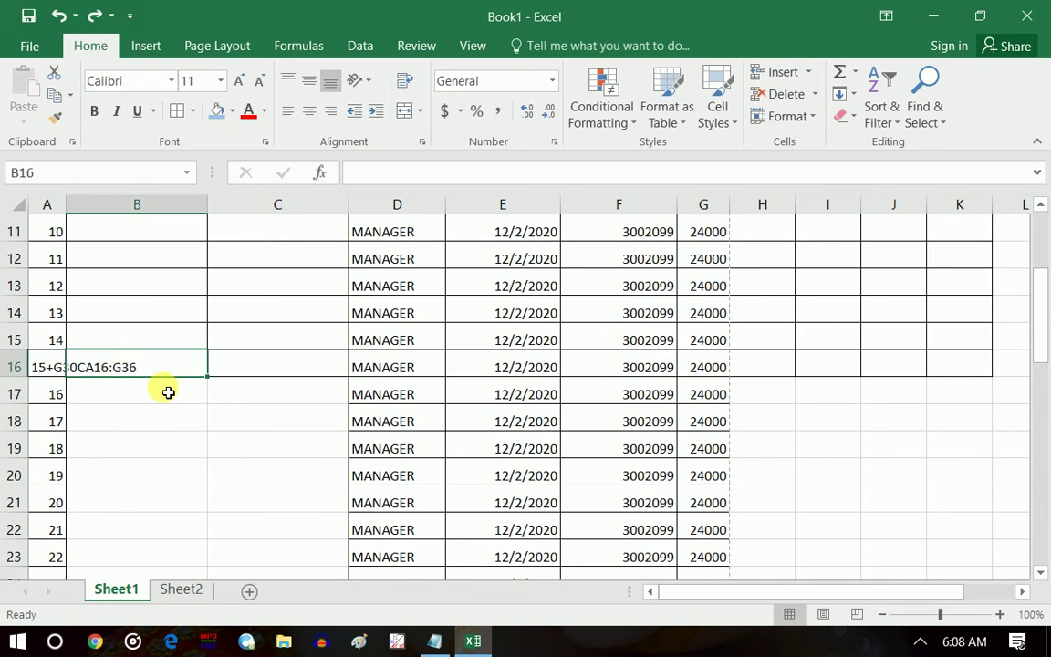
pyautogui.press('Up')
pyautogui.click(57, 364)
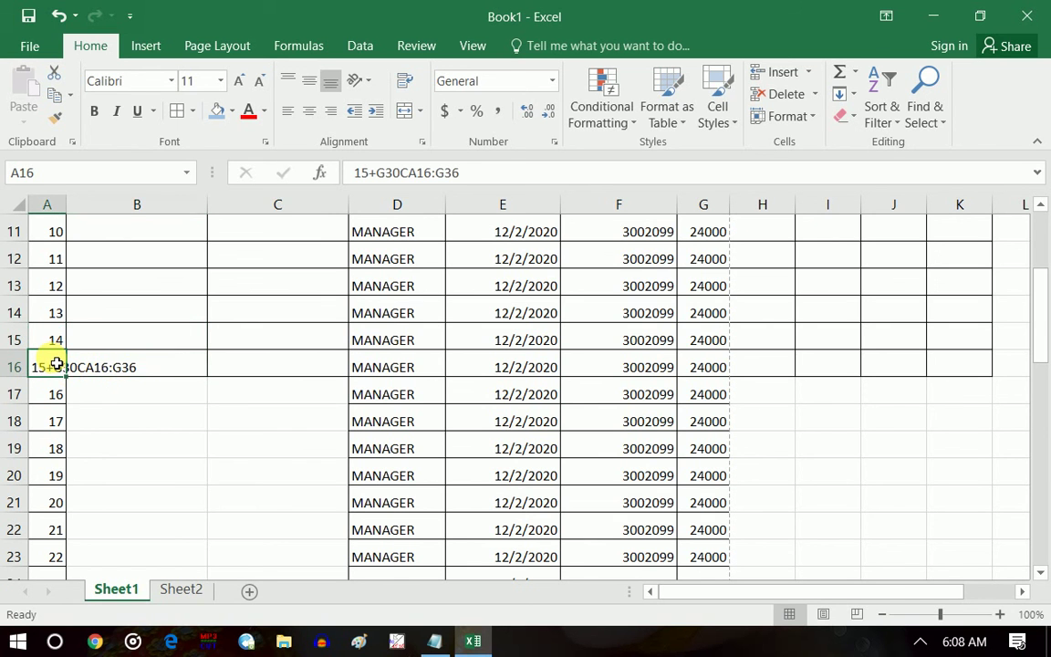
pyautogui.press('Delete')
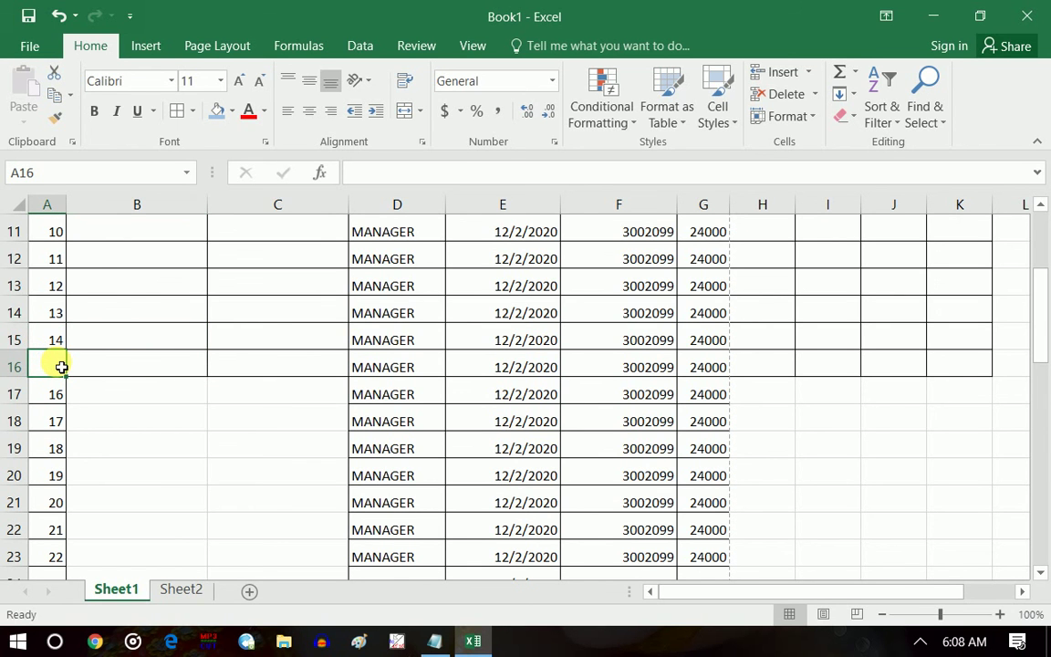
pyautogui.write('15')
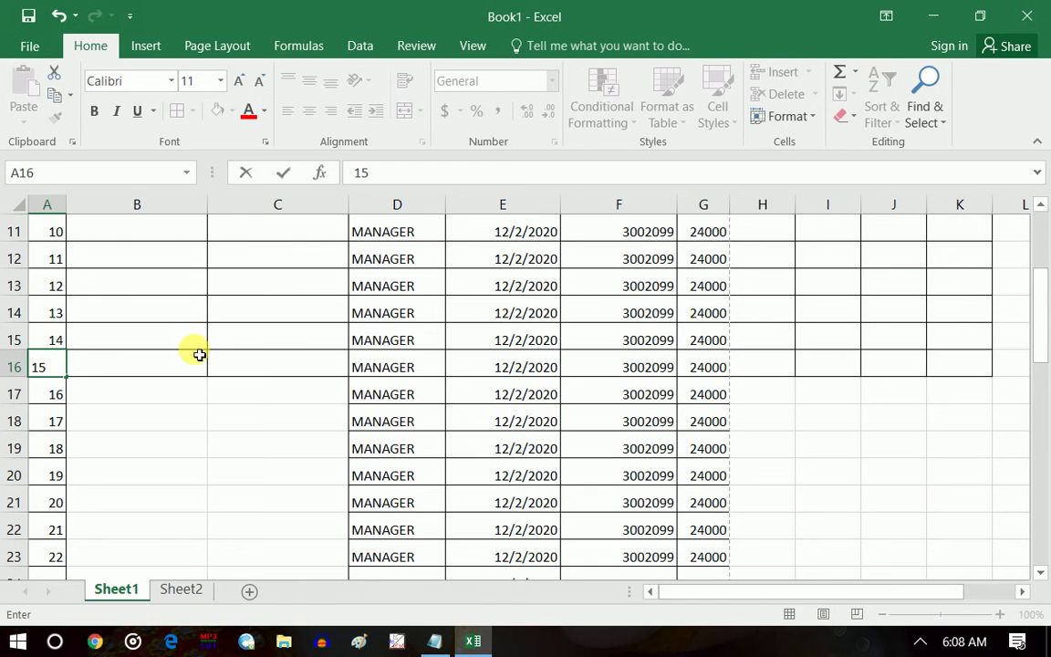
pyautogui.click(193, 383)
pyautogui.moveTo(55, 365)
pyautogui.mouseDown()
pyautogui.moveTo(714, 427)
pyautogui.moveTo(717, 632)
pyautogui.mouseUp()
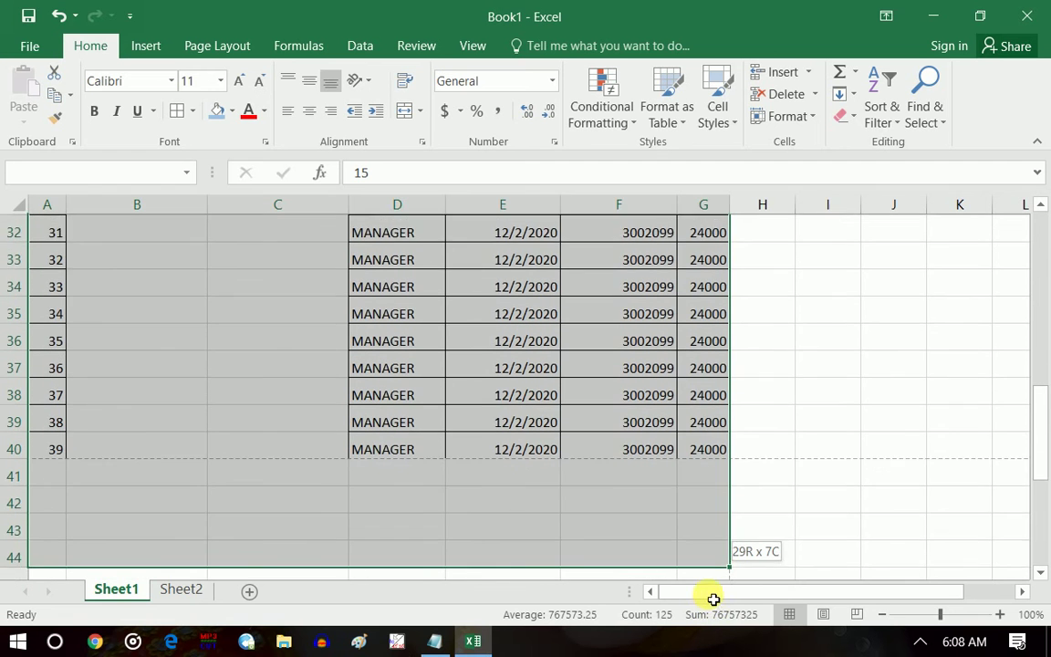
pyautogui.moveTo(718, 632)
pyautogui.mouseDown()
pyautogui.moveTo(695, 331)
pyautogui.moveTo(698, 365)
pyautogui.mouseUp()
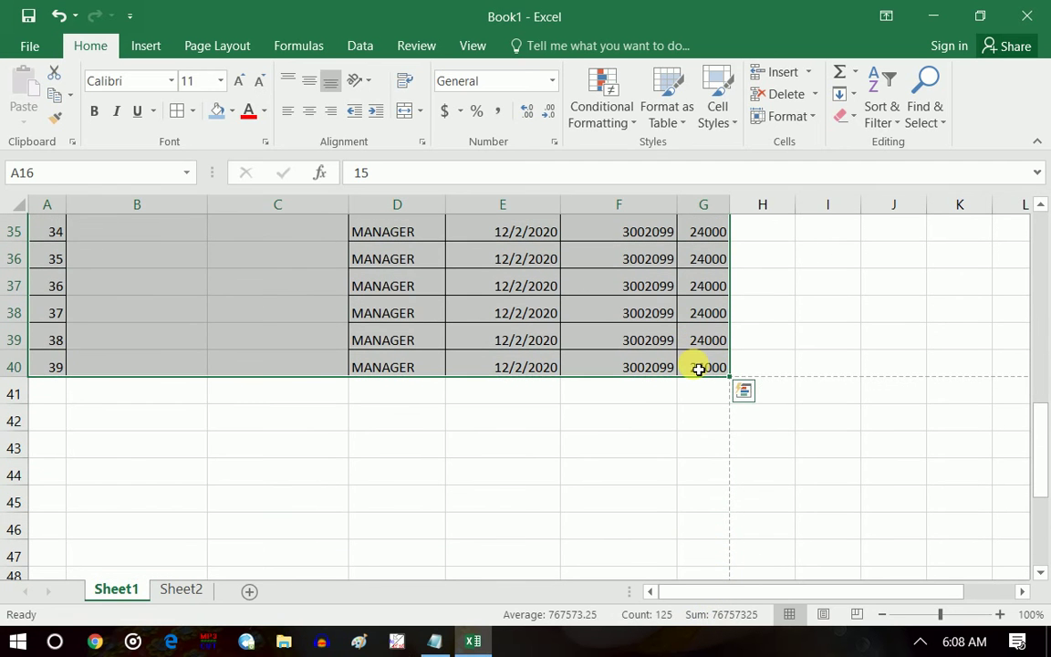
pyautogui.scroll(8, 222, 387)
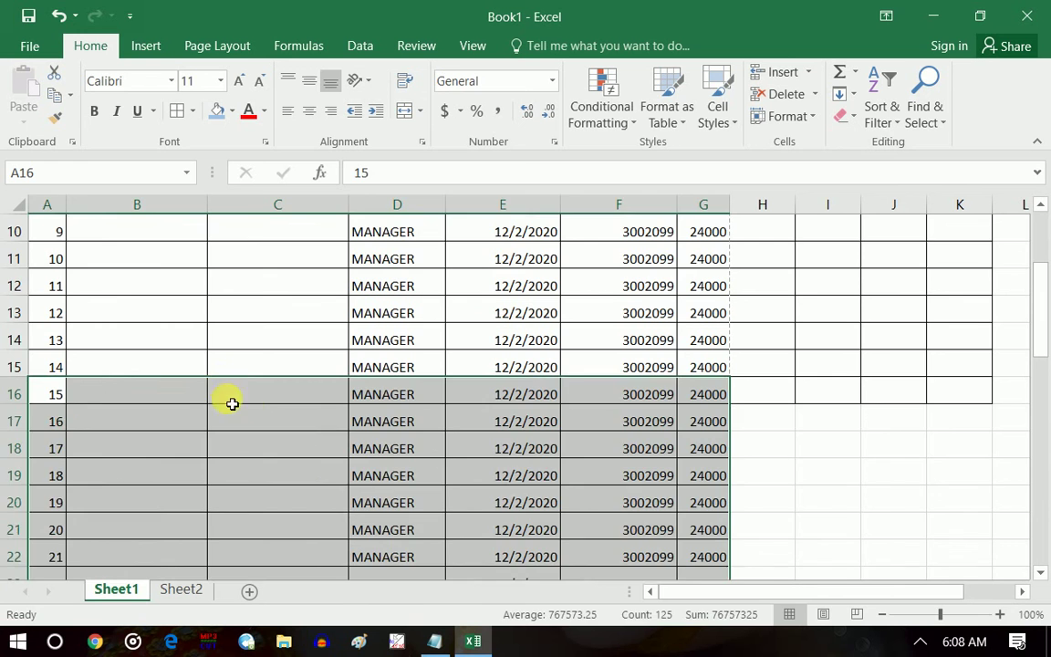
pyautogui.click(223, 390)
pyautogui.scroll(3, 394, 423)
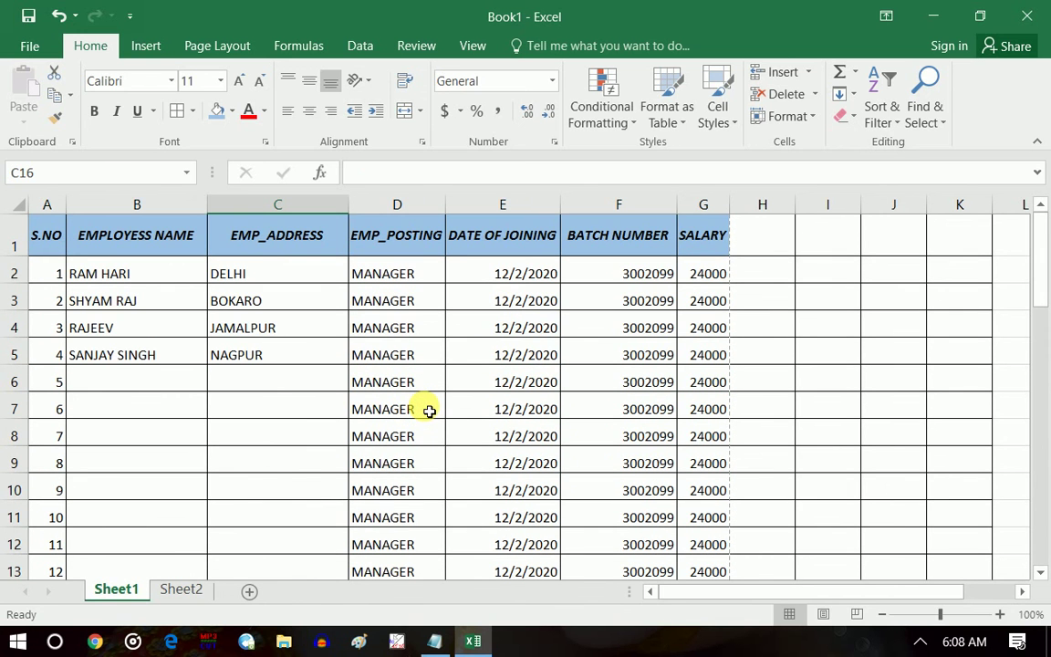
# Step: Show the whole page in print preview and drag the EMP_ADDRESS column slightly wider
pyautogui.hotkey('ctrl', 'p')
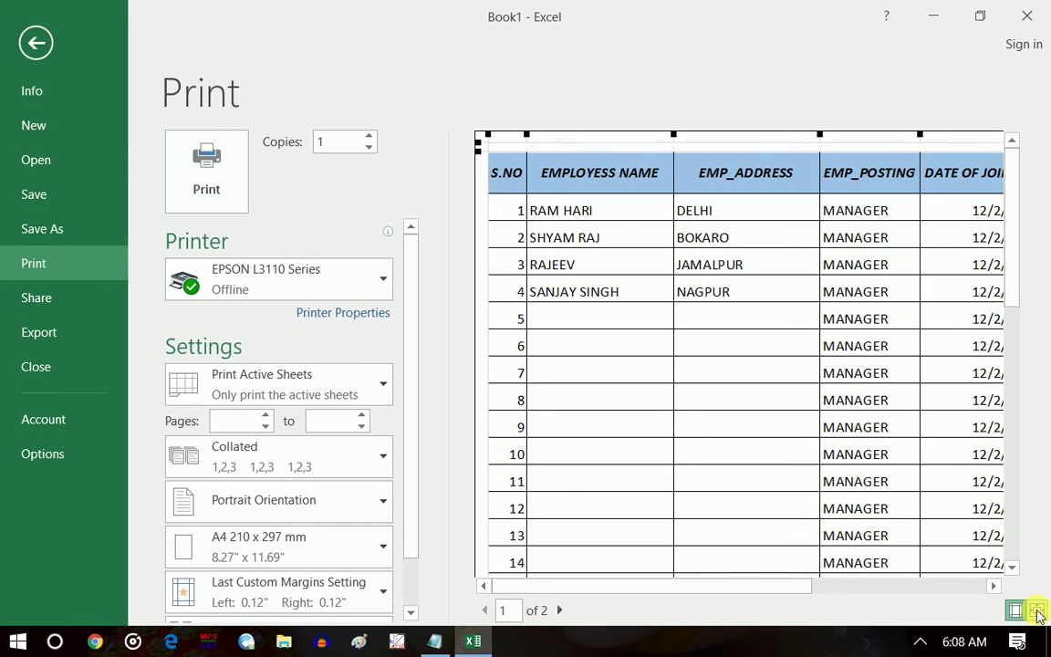
pyautogui.click(1038, 610)
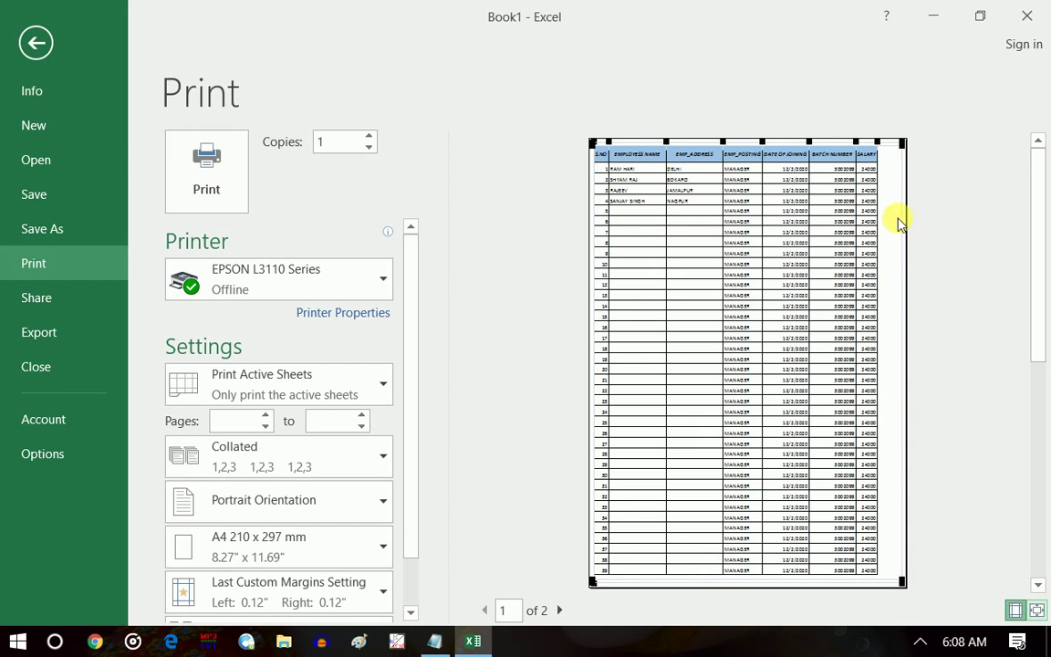
pyautogui.click(600, 235)
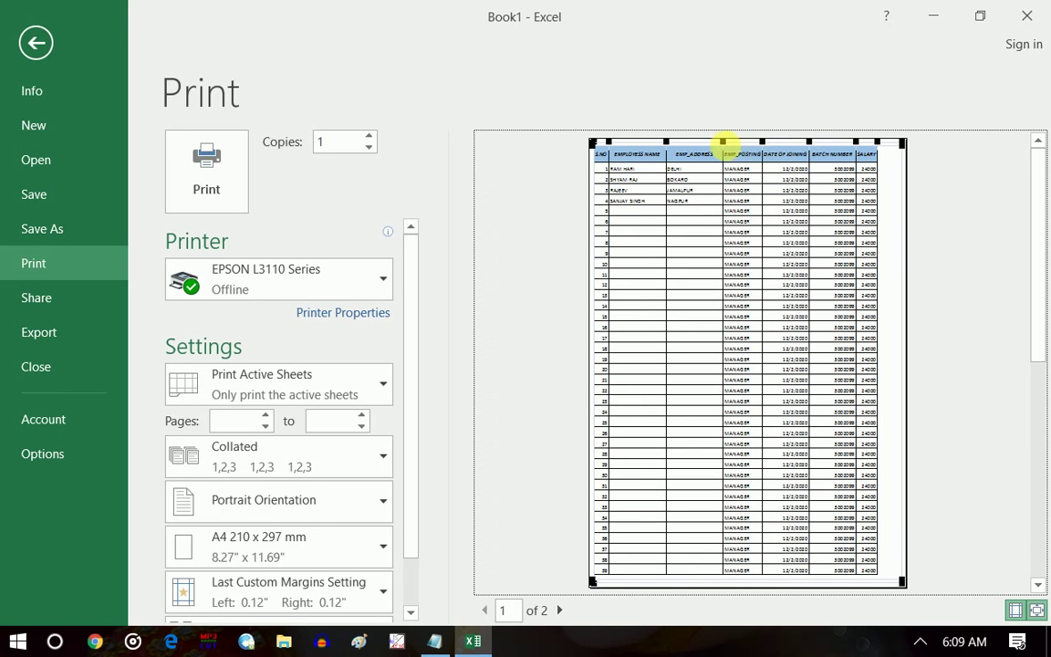
pyautogui.moveTo(730, 149); pyautogui.dragTo(734, 145)
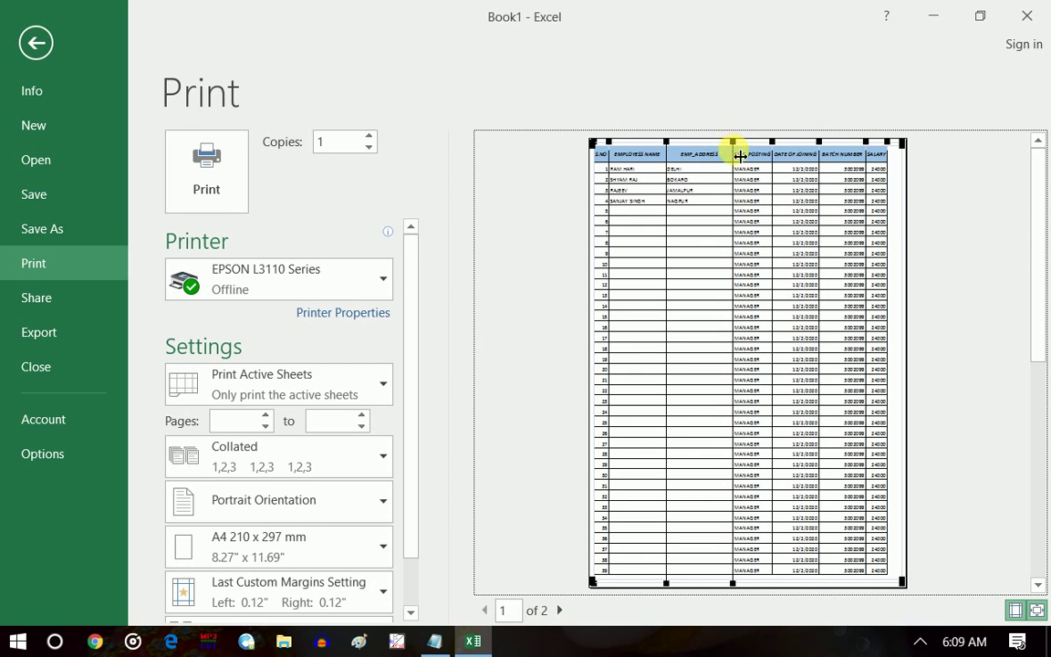
pyautogui.moveTo(739, 156); pyautogui.dragTo(745, 156)
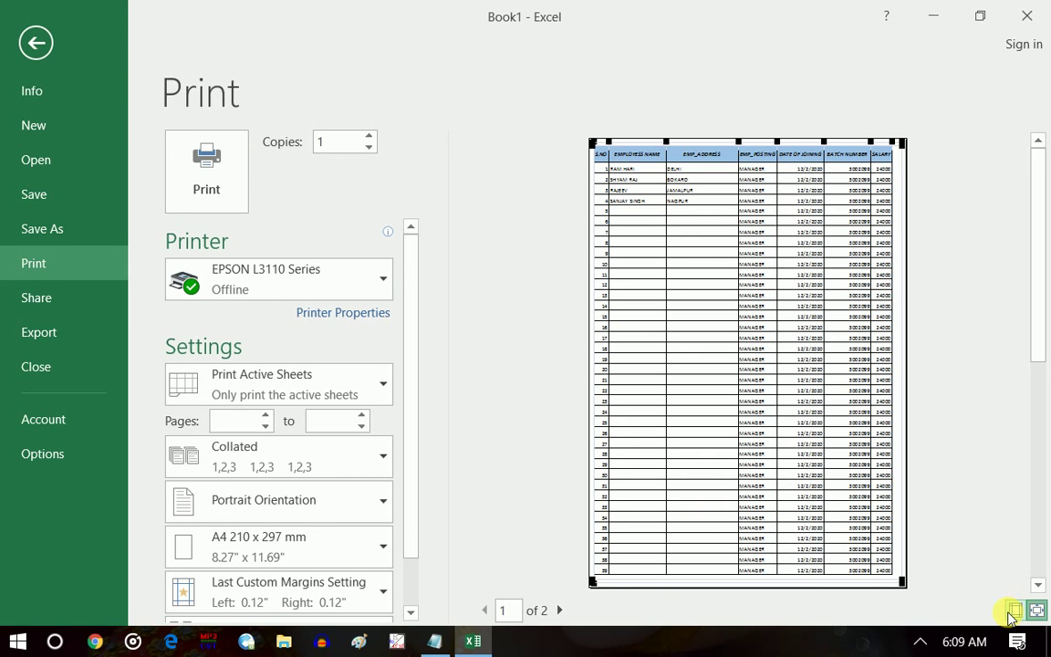
# Step: Hide the margin guides and zoom the print preview to 100%
pyautogui.click(1012, 611)
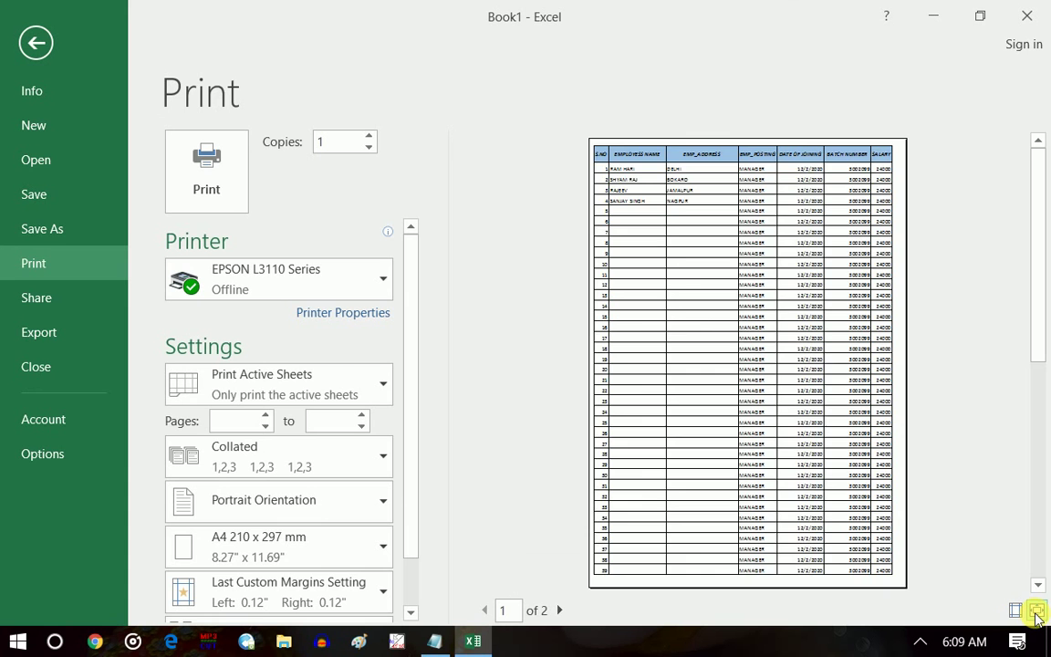
pyautogui.click(1038, 611)
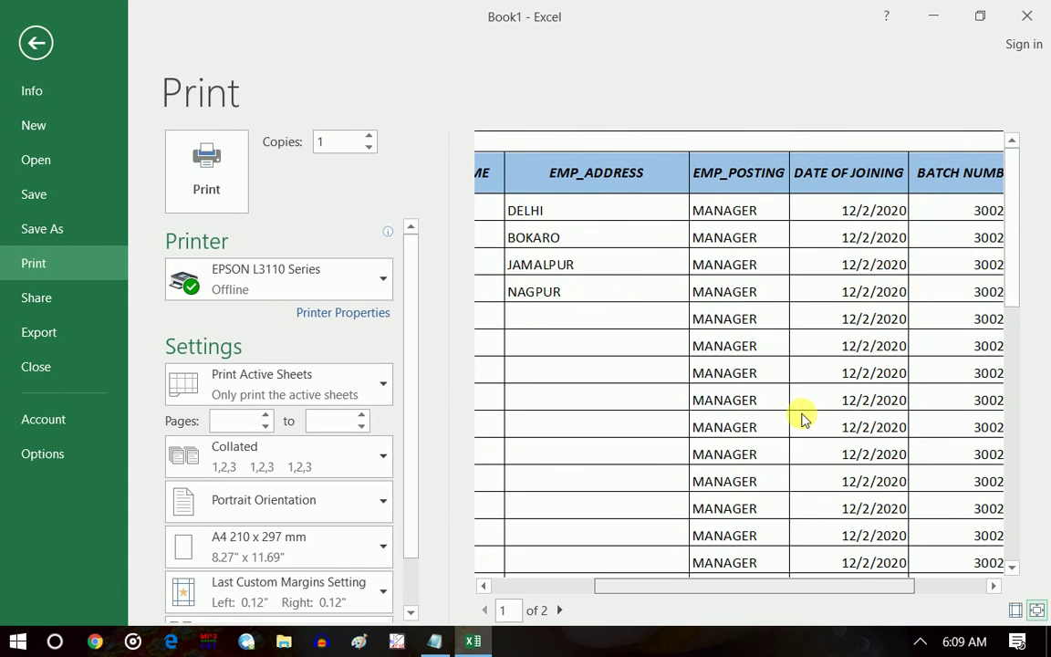
pyautogui.hscroll(3, 806, 419)
pyautogui.scroll(-2, 812, 429)
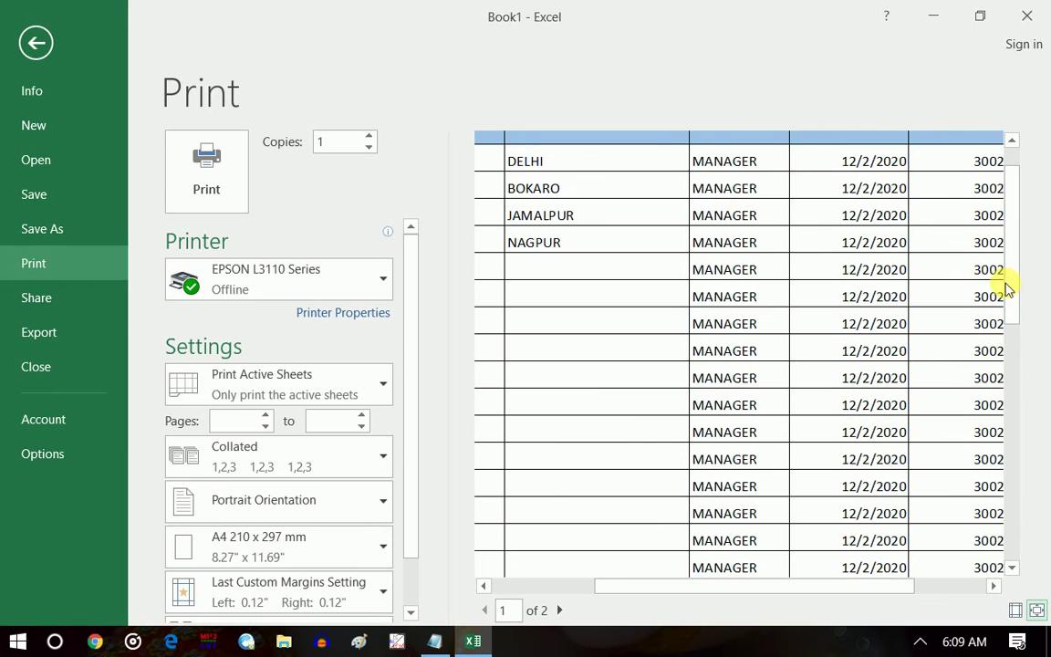
pyautogui.scroll(-3, 1004, 283)
# Step: Scroll through the zoomed page to check the MANAGER employee rows down to row 39
pyautogui.moveTo(1007, 289); pyautogui.dragTo(1010, 428)
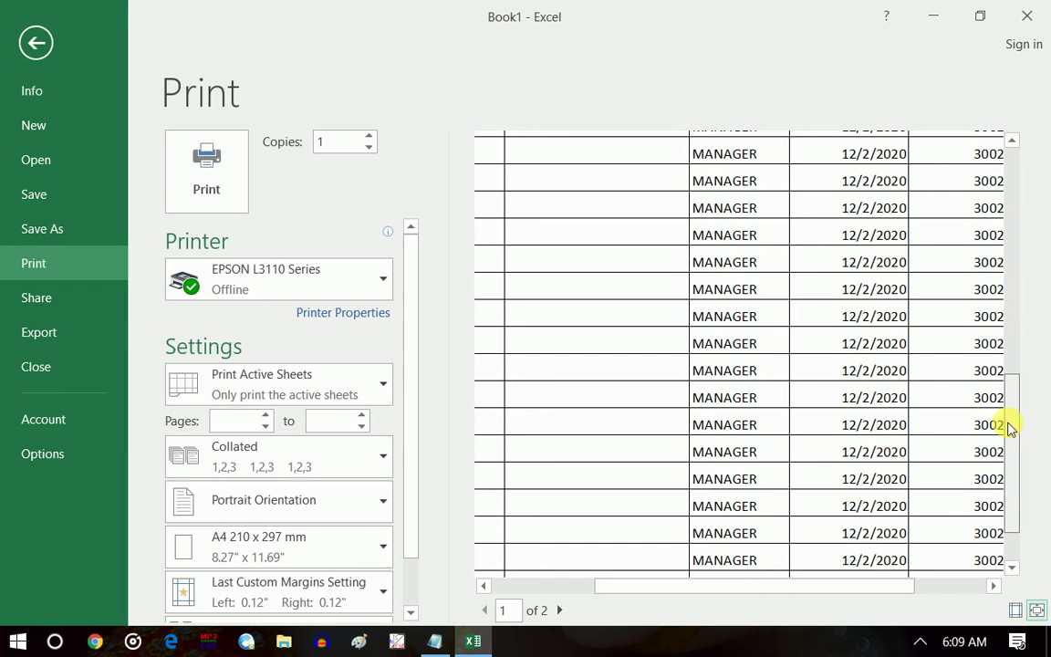
pyautogui.moveTo(836, 587); pyautogui.dragTo(807, 598)
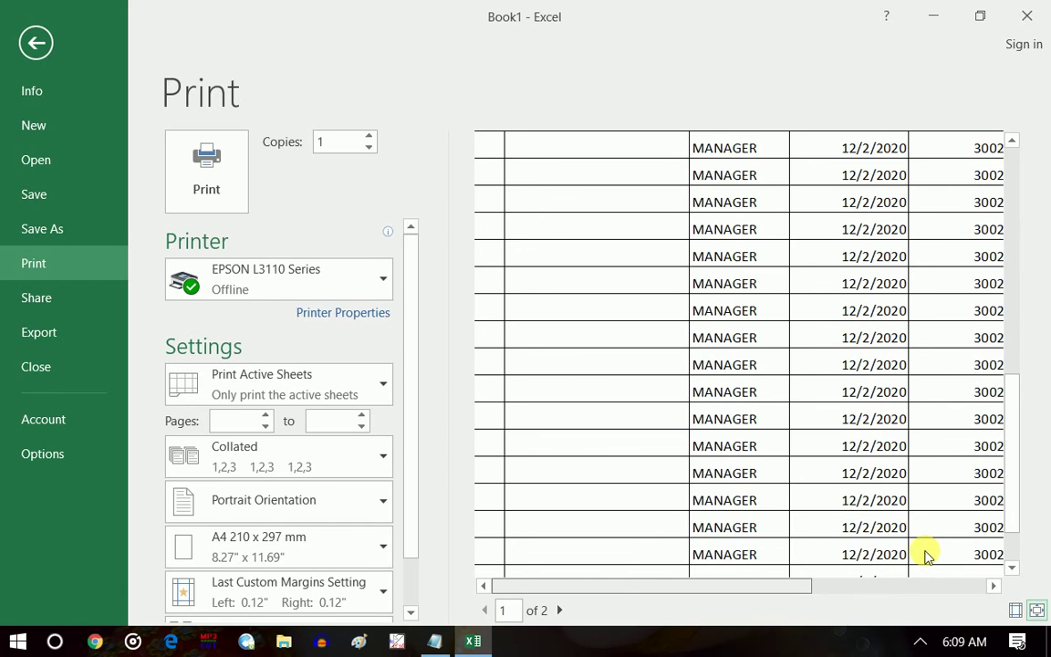
pyautogui.hscroll(-3, 928, 554)
pyautogui.scroll(-1, 942, 476)
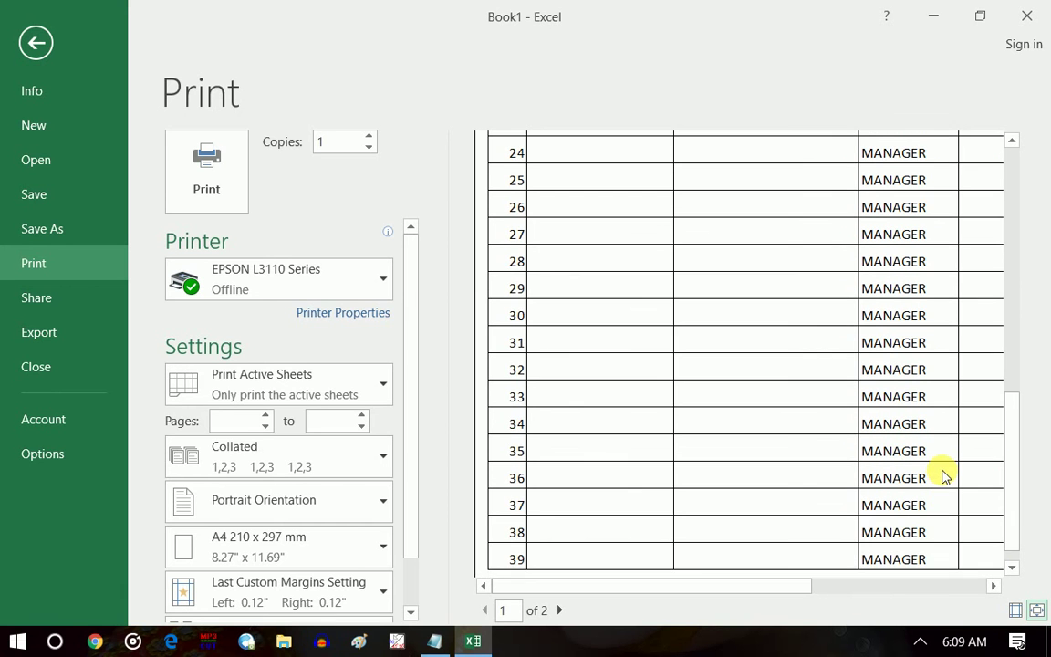
pyautogui.scroll(-1, 943, 475)
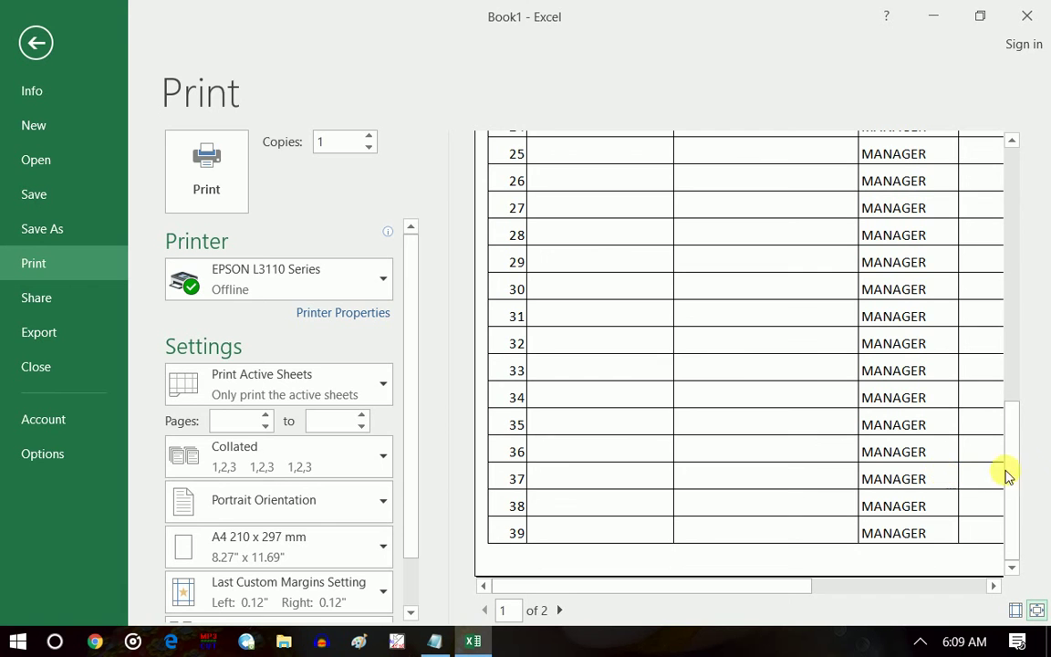
pyautogui.moveTo(1014, 467); pyautogui.dragTo(1019, 280)
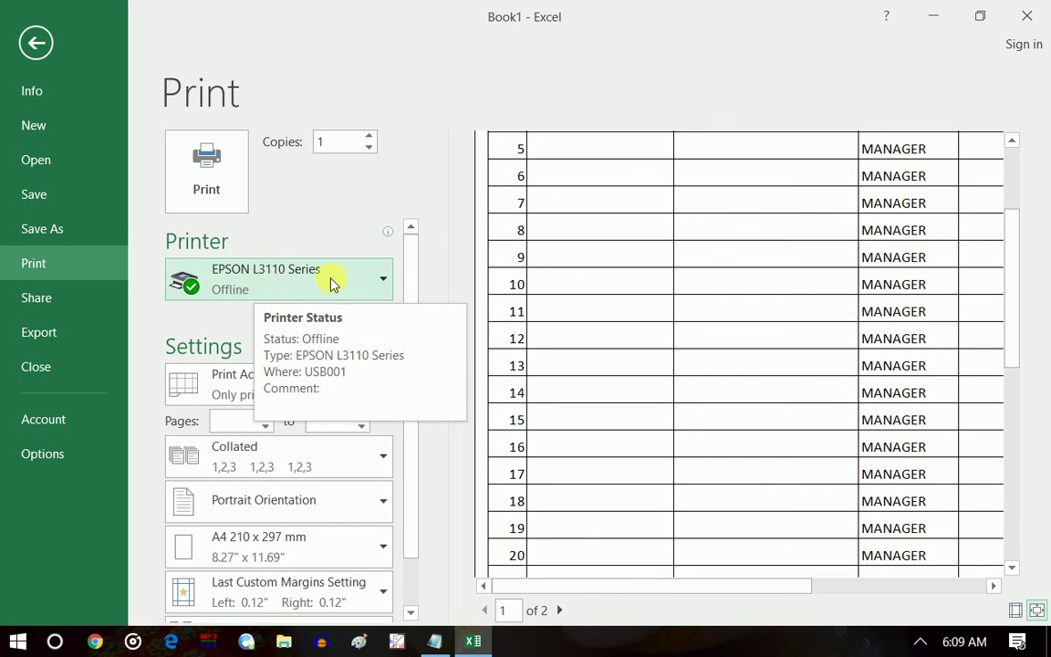
# Step: Set the print range to pages 1 to 1 and show the margin guides again
pyautogui.click(245, 424)
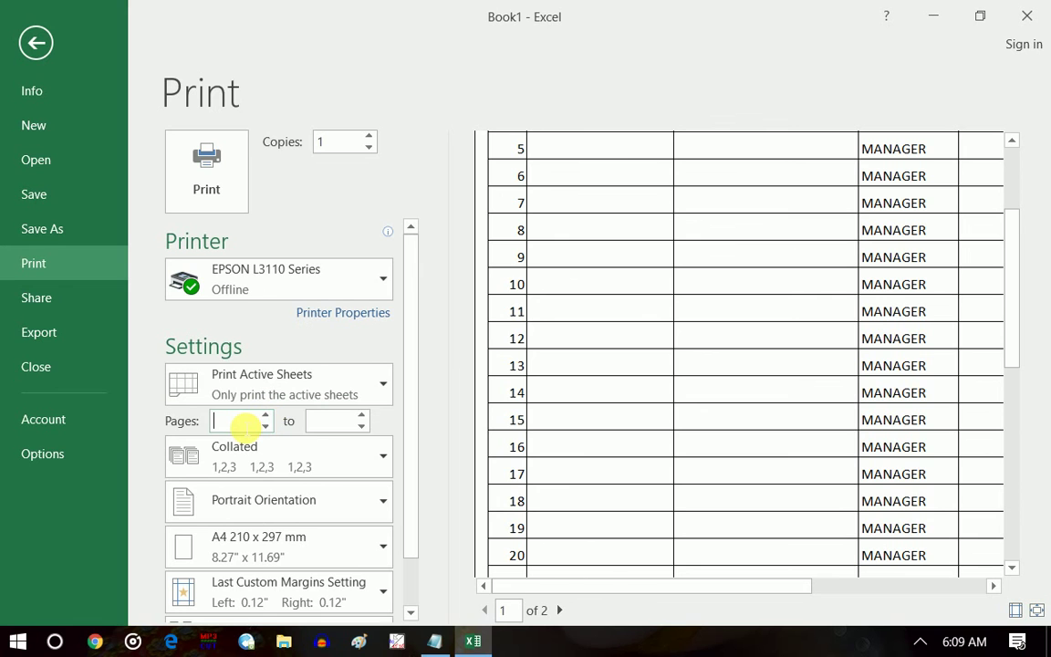
pyautogui.write('1')
pyautogui.click(329, 430)
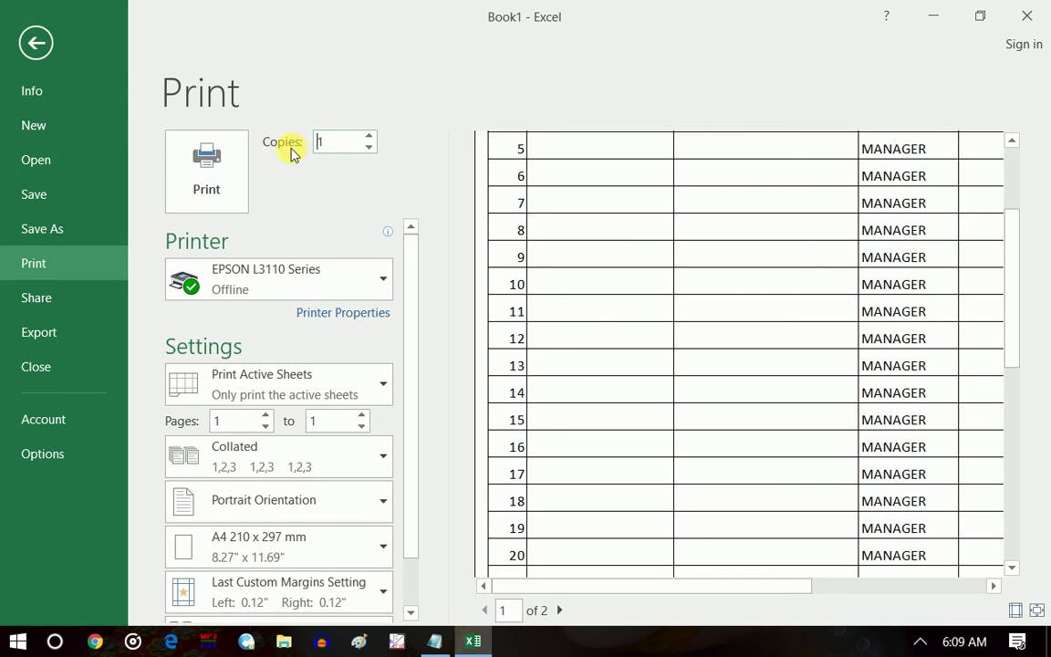
pyautogui.click(1017, 611)
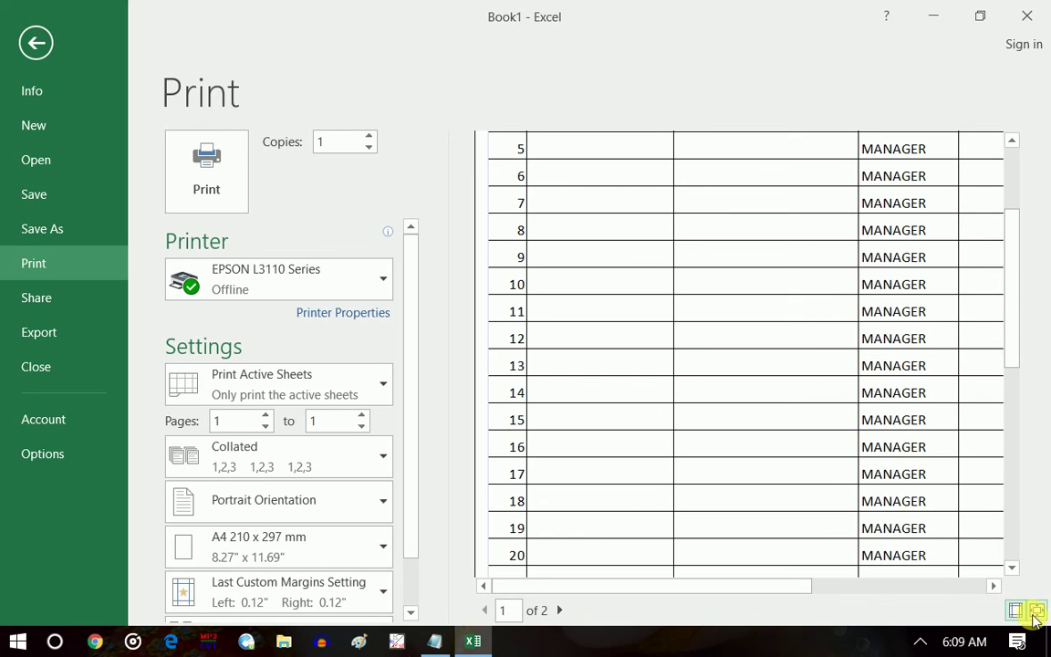